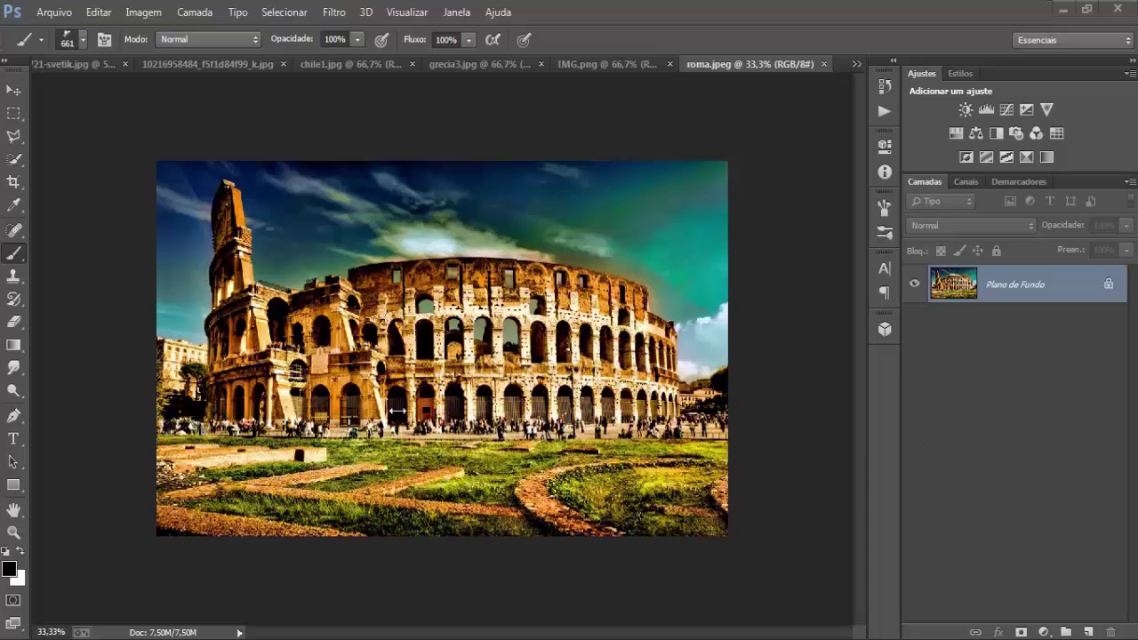
- Browse the open travel photos (Eiffel Tower, Chile snow, skyline, Colosseum) and select the Move tool
left_click(92, 66)
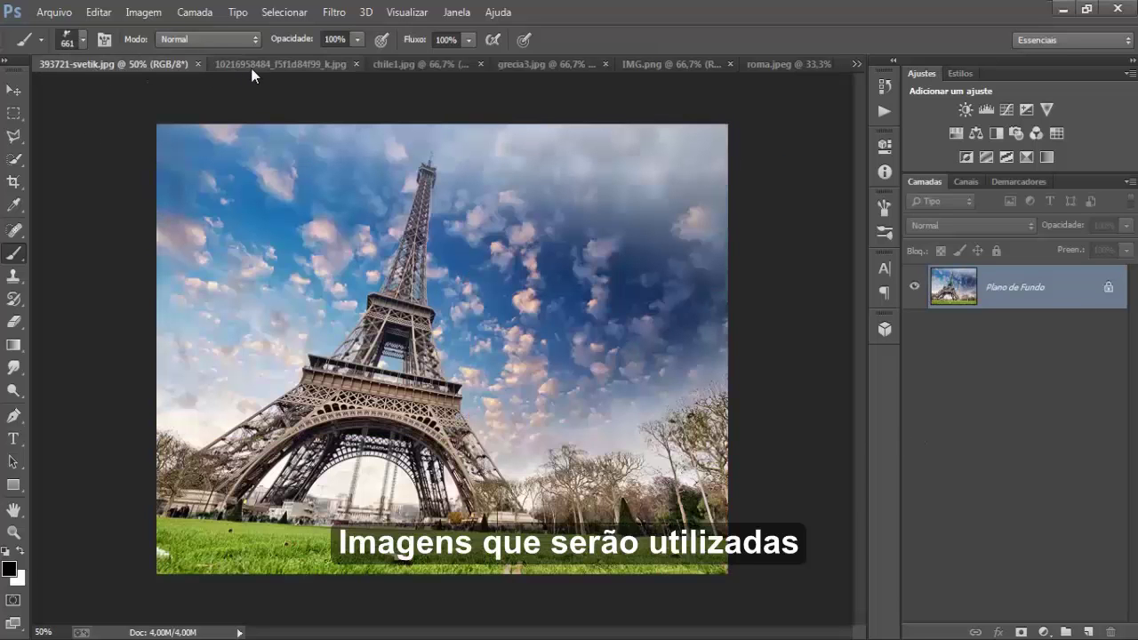
left_click(256, 65)
left_click(418, 64)
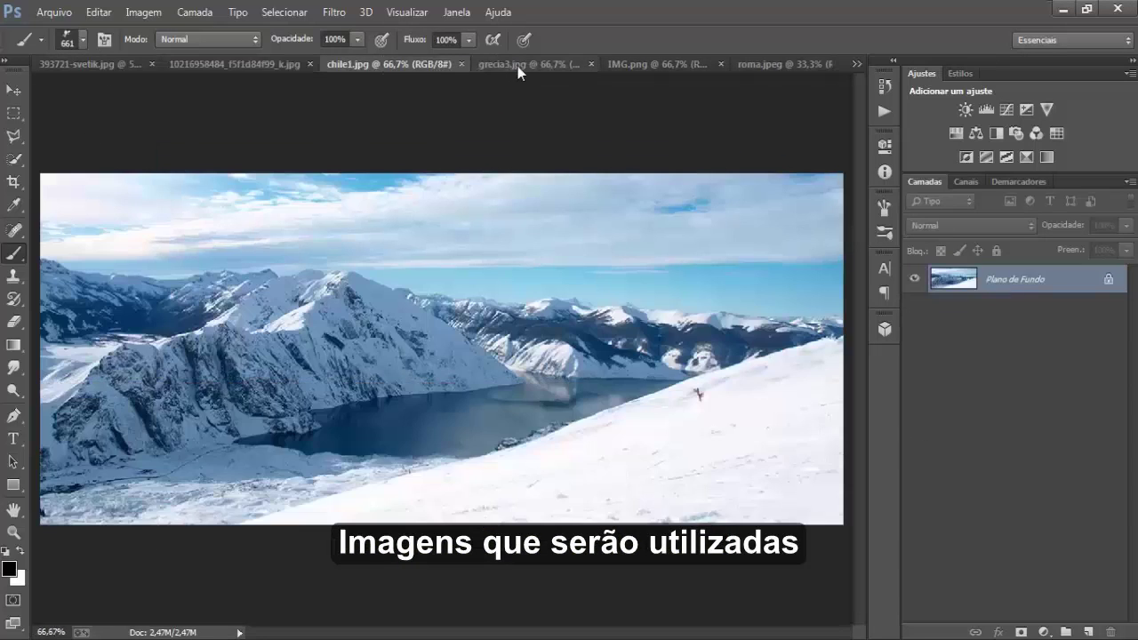
left_click(534, 65)
left_click(675, 65)
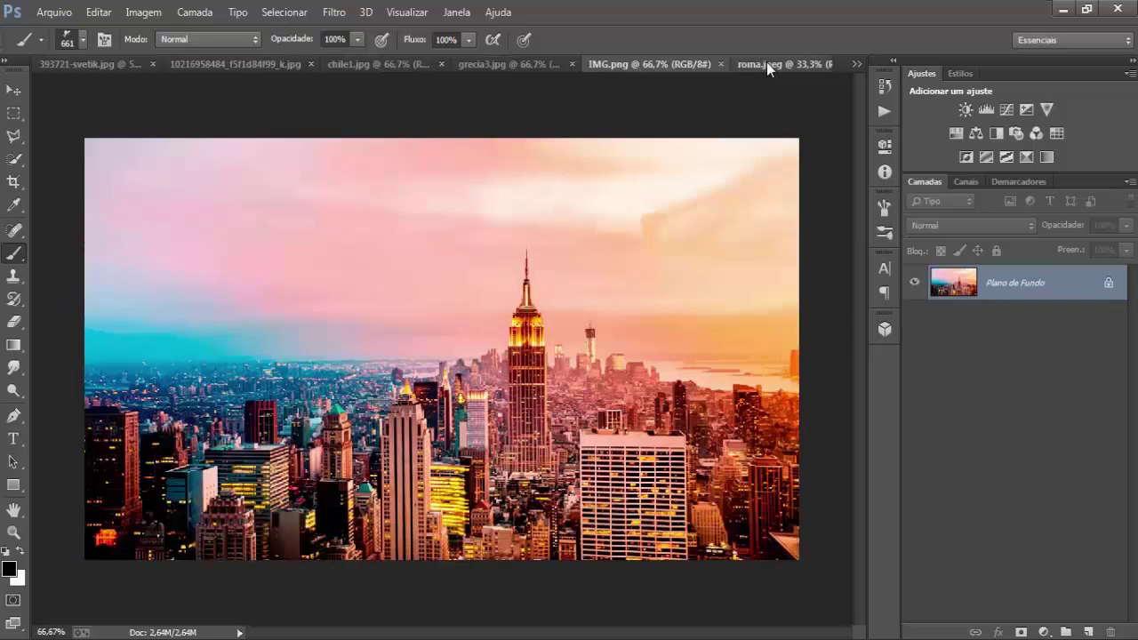
left_click(767, 63)
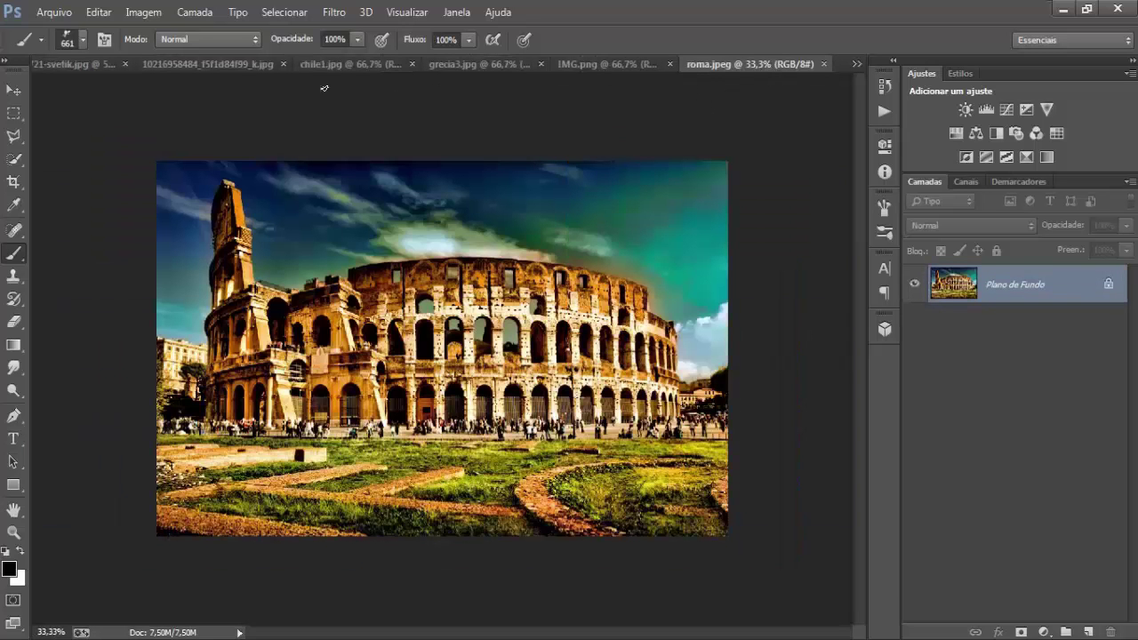
left_click(13, 90)
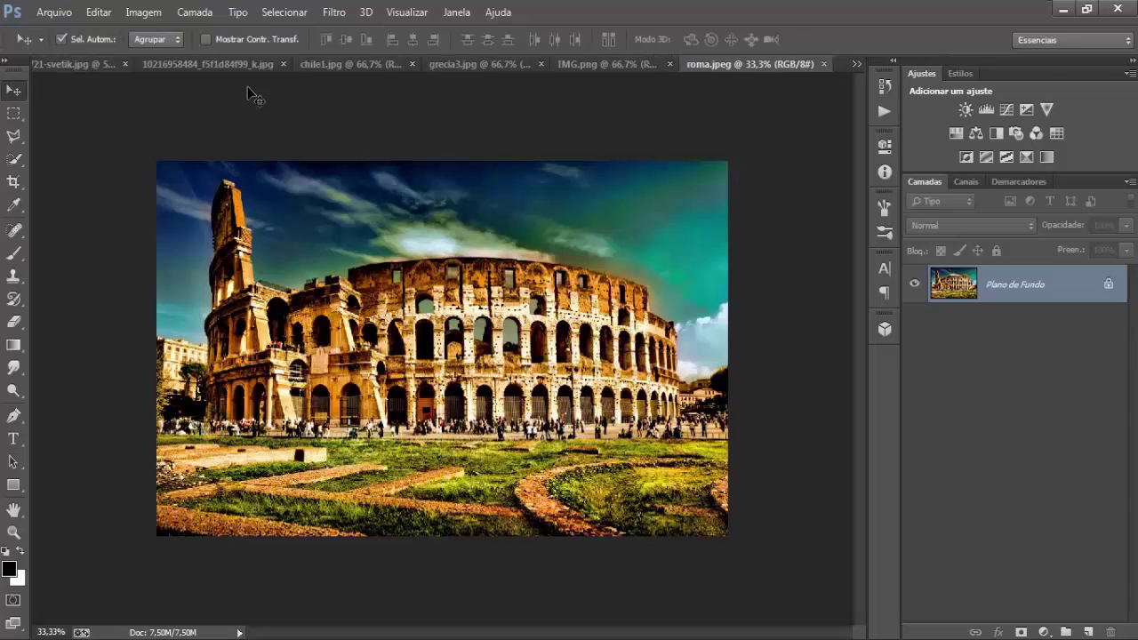
- Create a new 1280×720 px white-background document named 'splash'
key("ctrl+n")
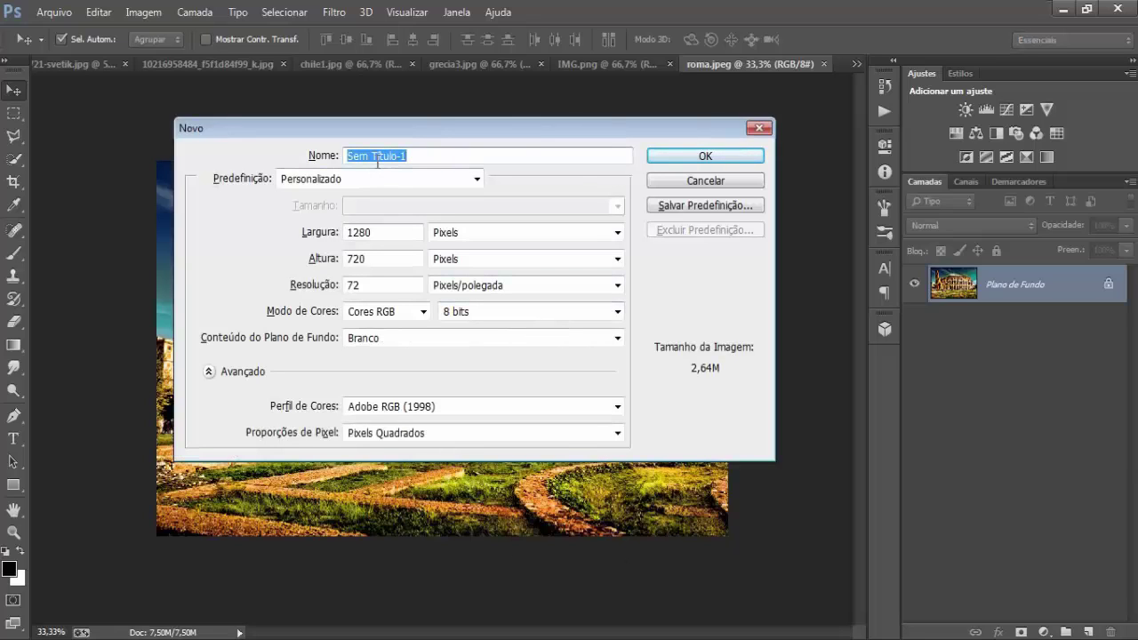
type("splash")
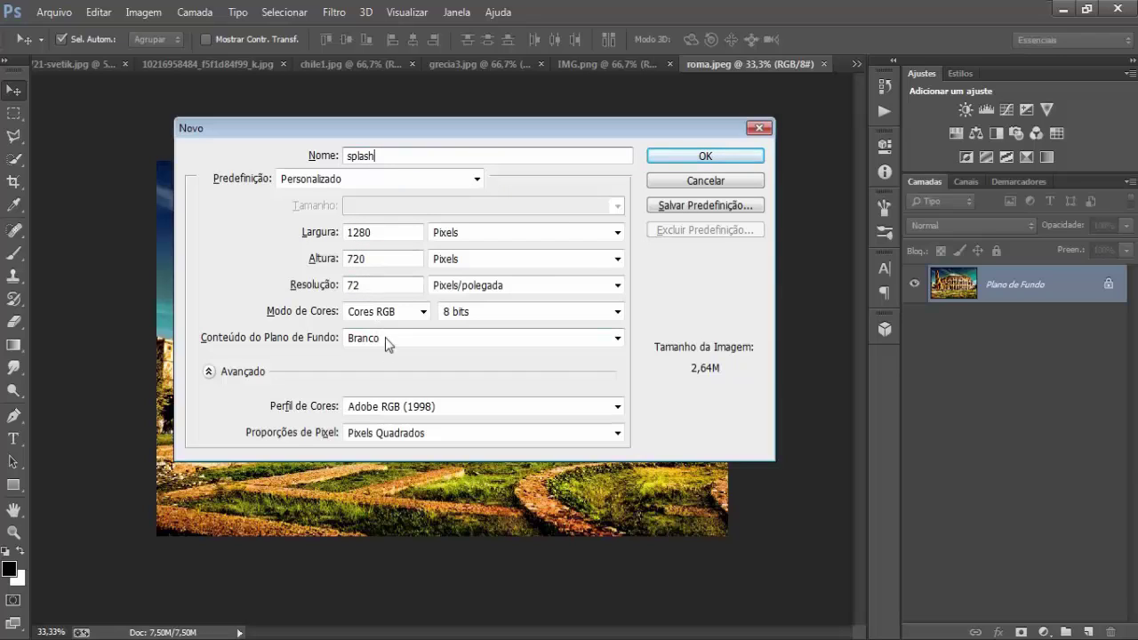
left_click(707, 157)
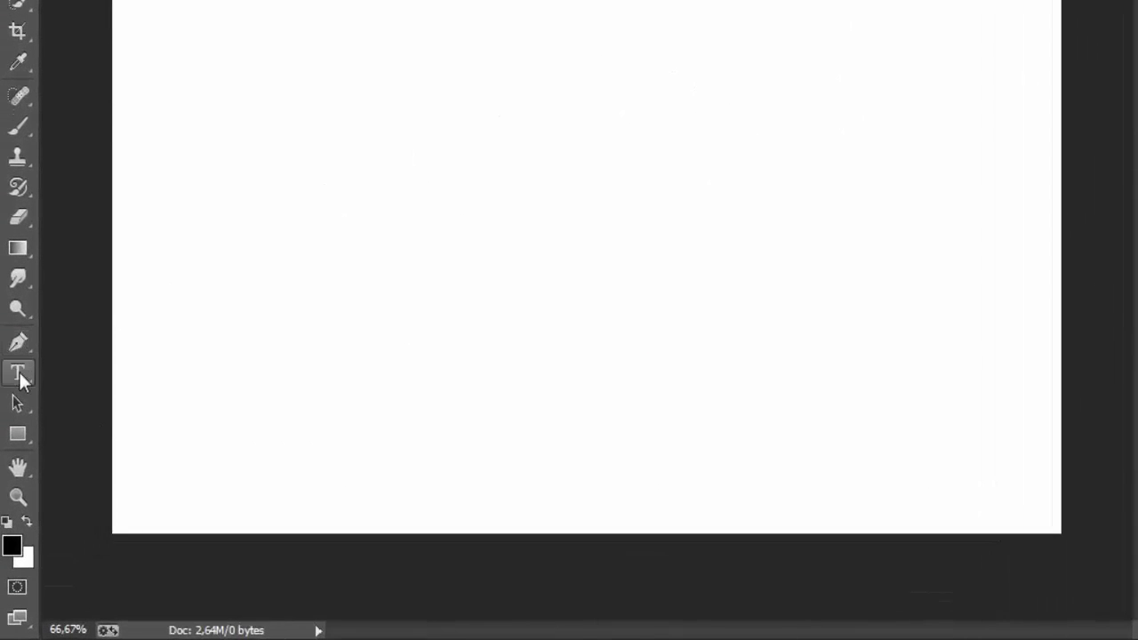
- Add the word SPLASH as committed black 200 pt Impact text on the canvas
left_click(21, 377)
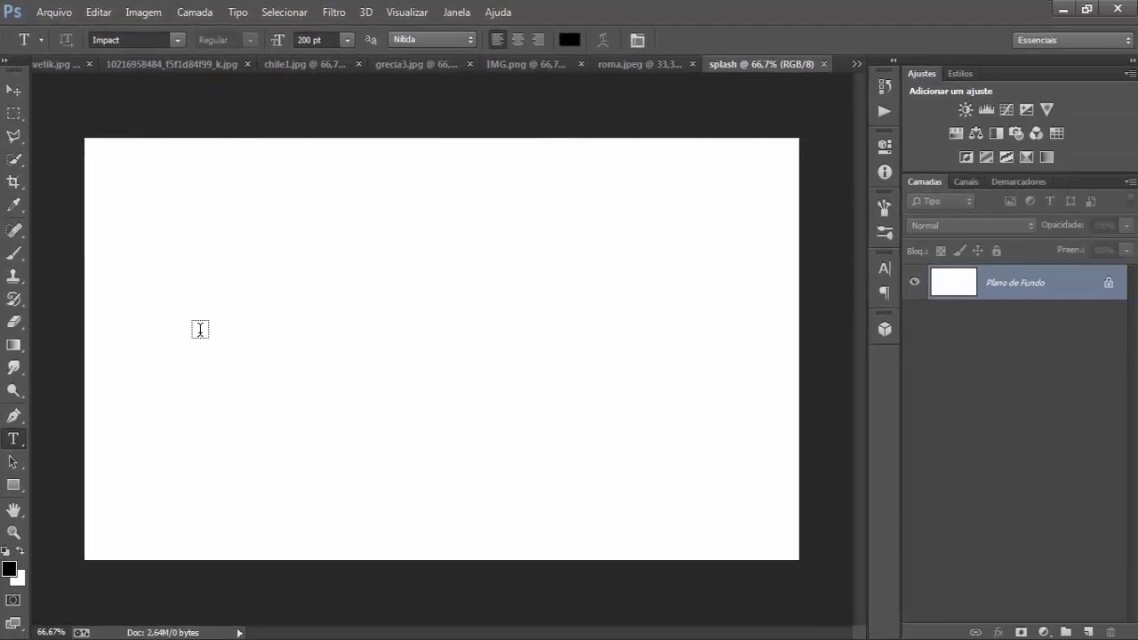
left_click(194, 361)
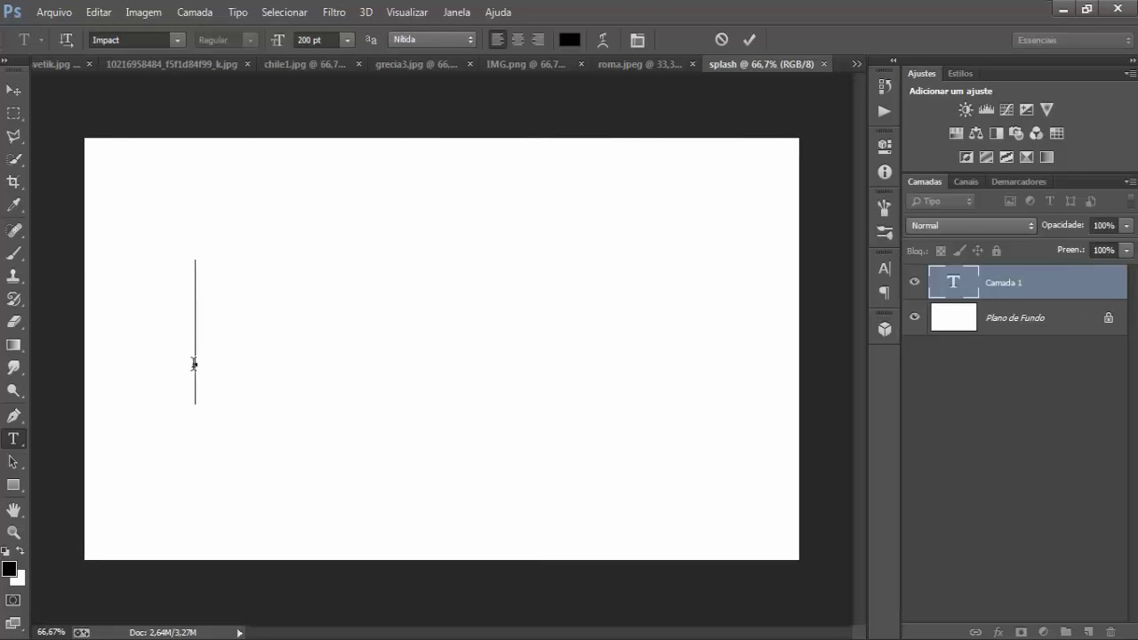
type("SPLAS")
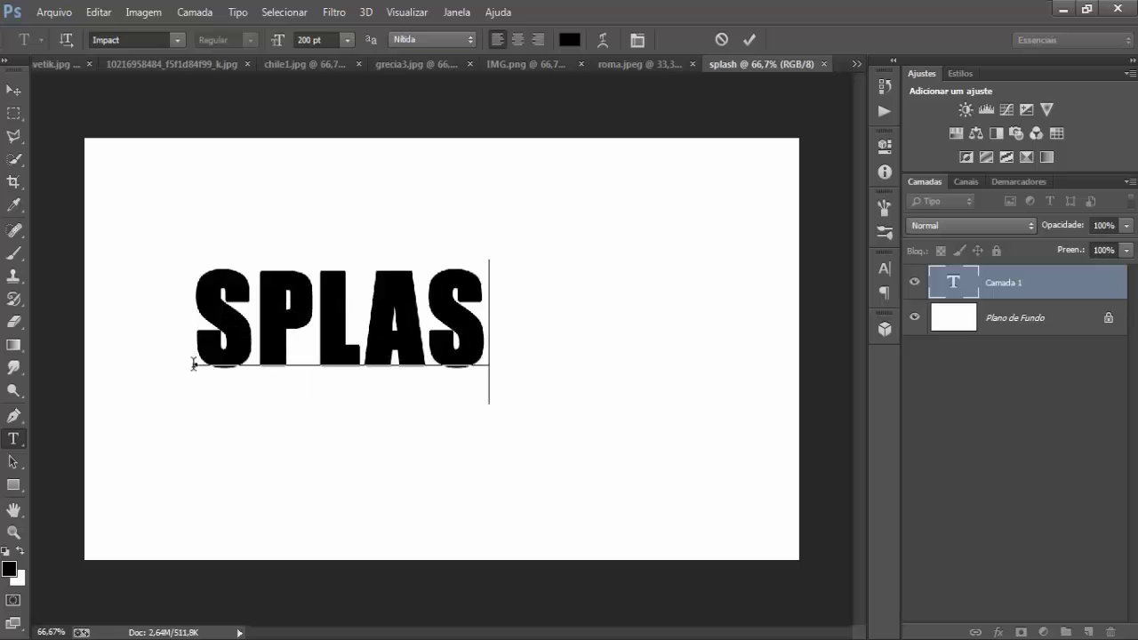
type("H")
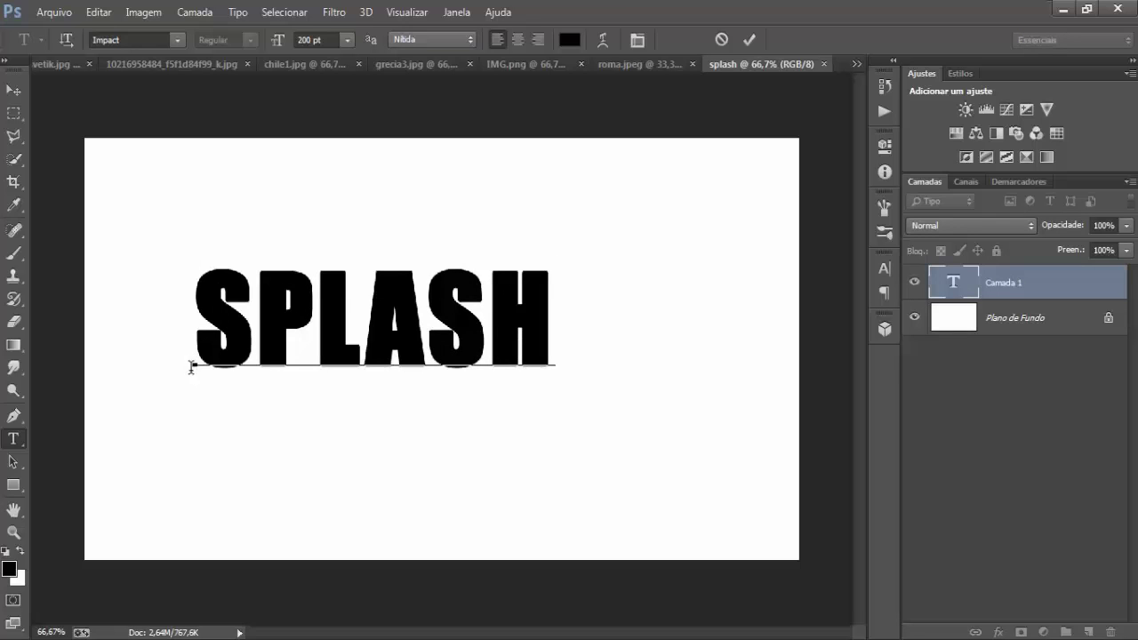
left_click(749, 40)
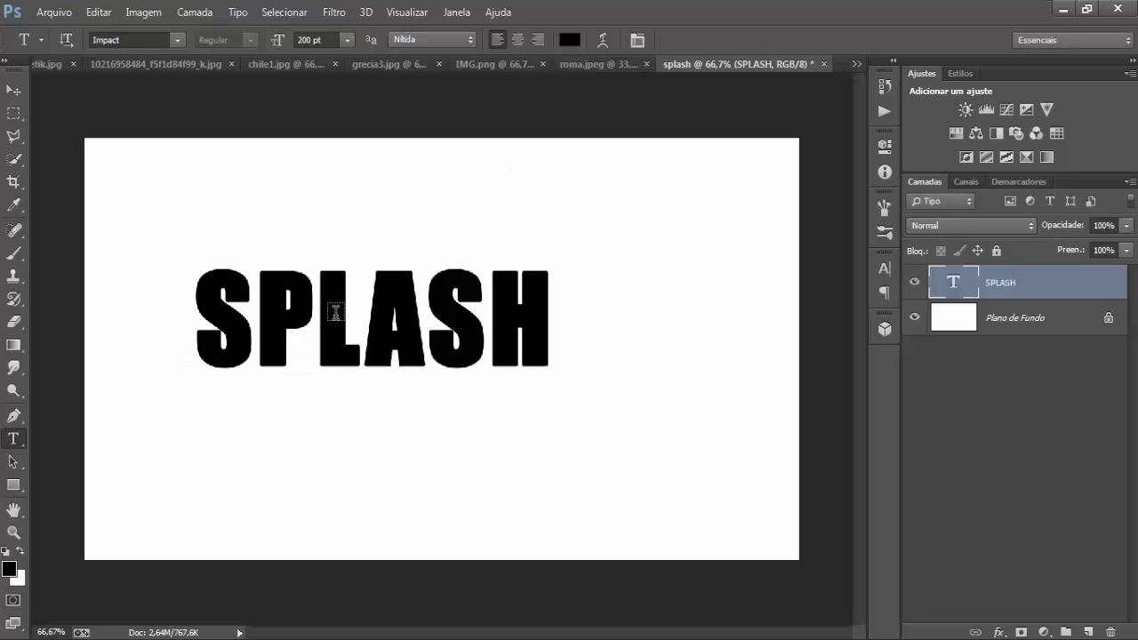
- Enlarge SPLASH with Free Transform and move it up-left toward the canvas centre
left_click(18, 96)
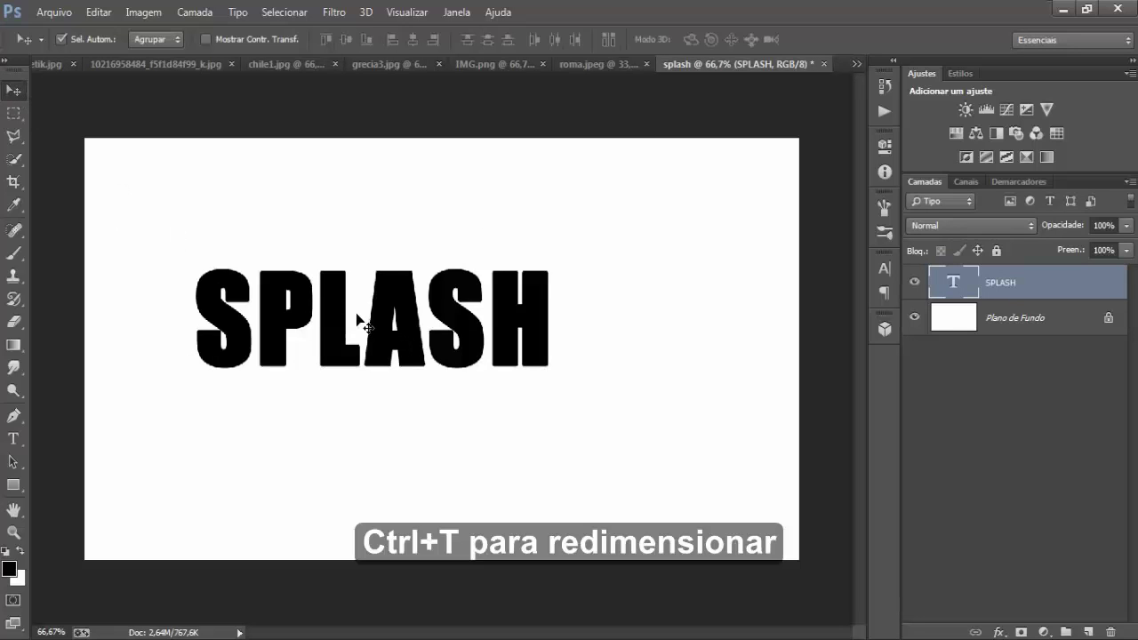
key("ctrl+t")
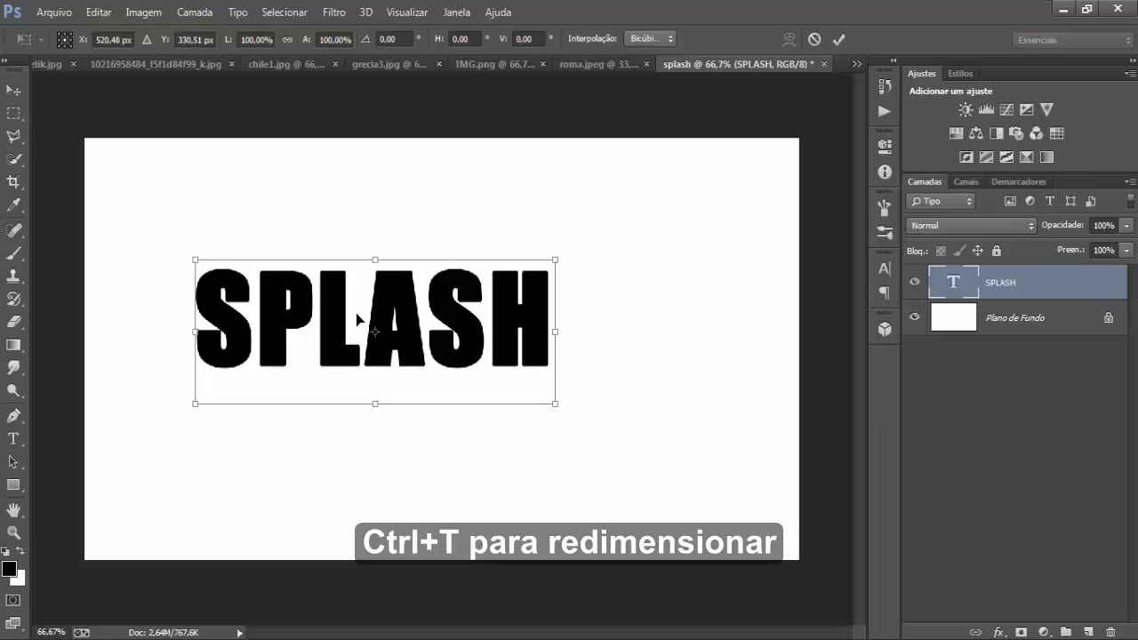
left_click_drag(554, 405, 743, 532)
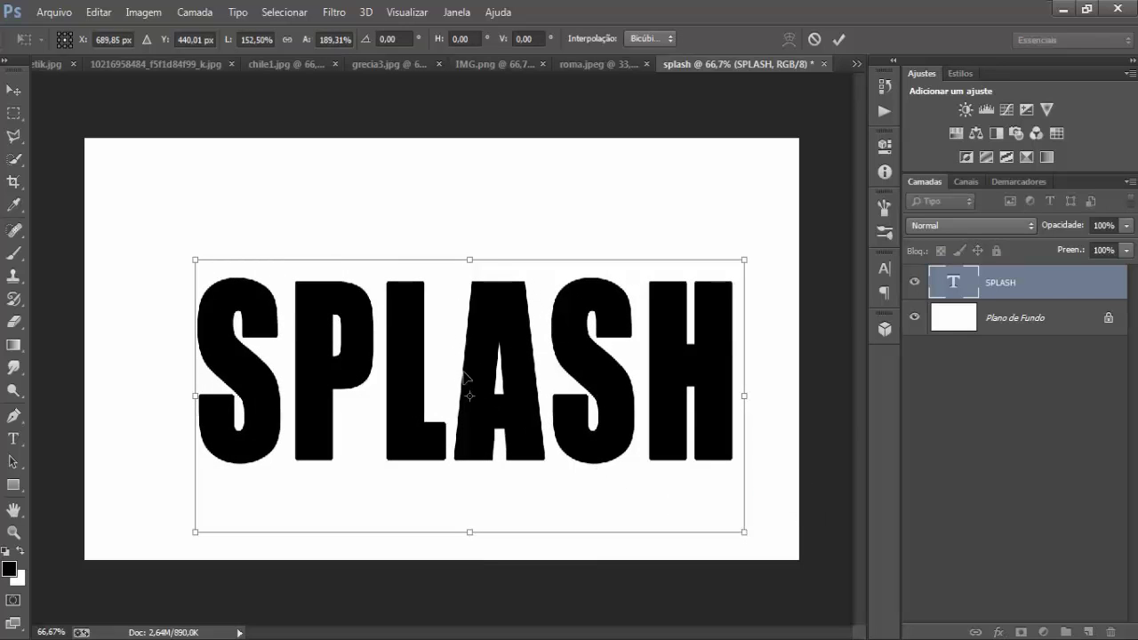
left_click_drag(486, 375, 454, 354)
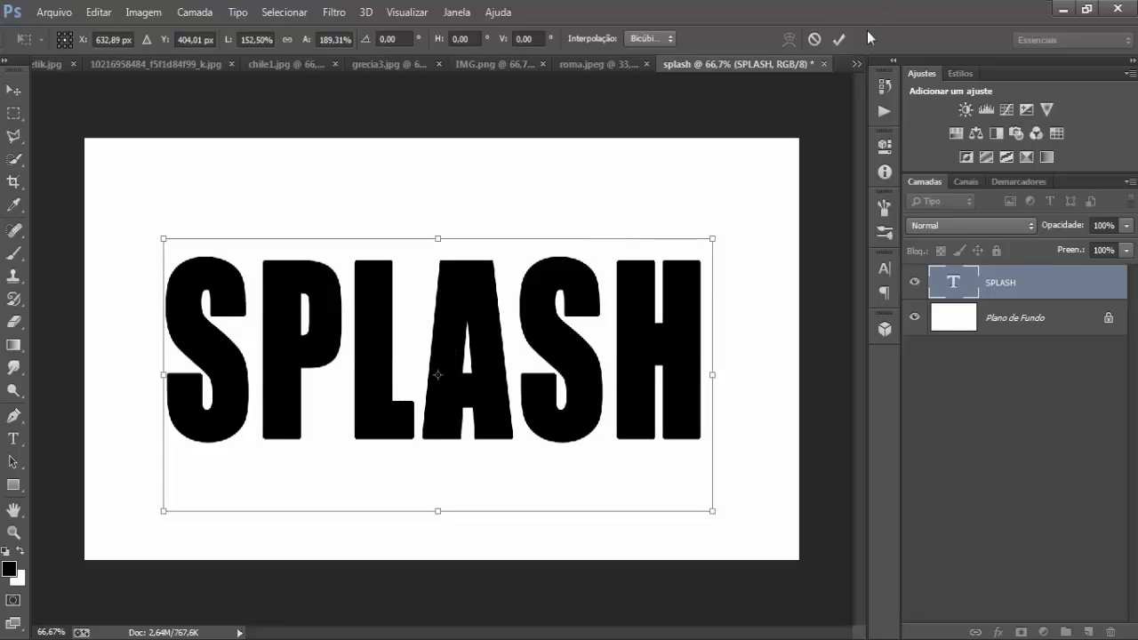
left_click(838, 39)
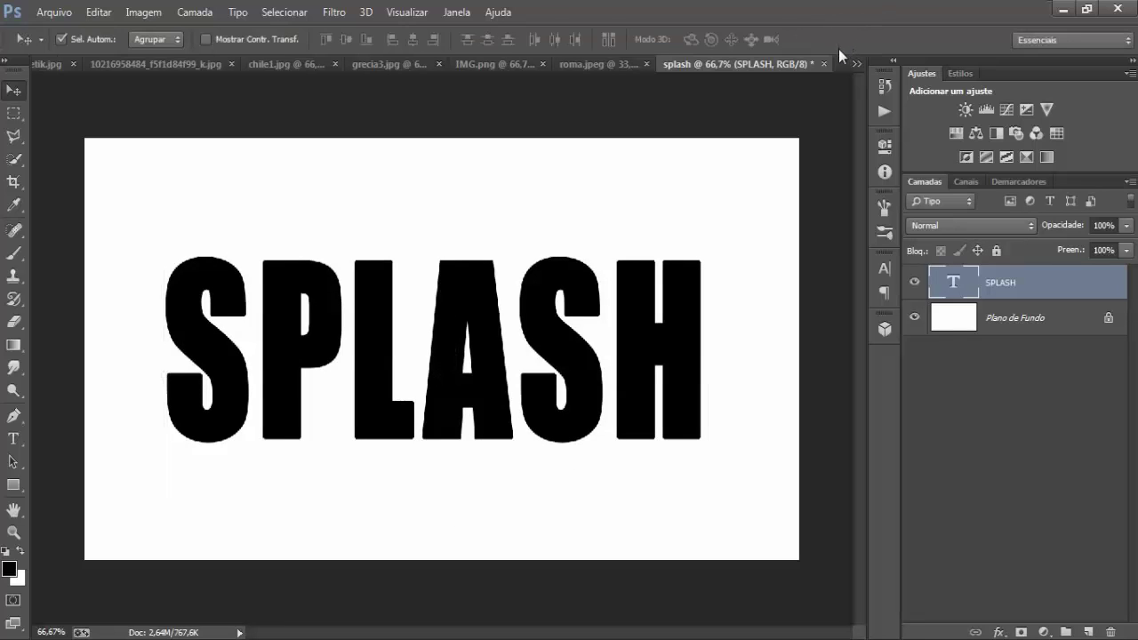
- Scale SPLASH slightly larger again, then bring up the roma.jpeg Colosseum photo
key("ctrl+t")
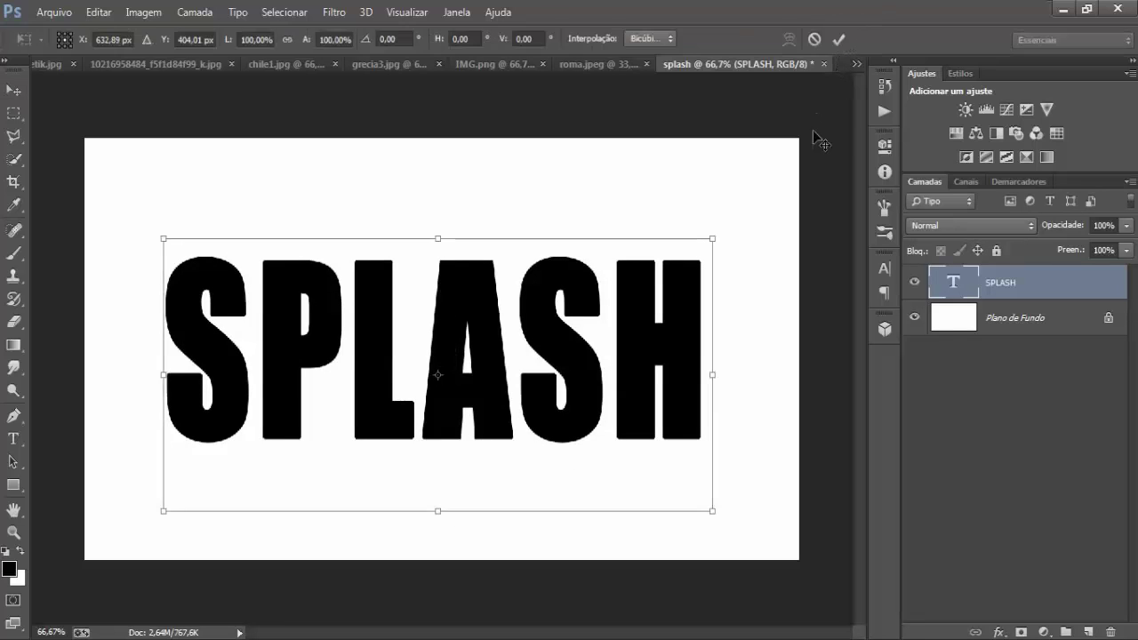
left_click_drag(713, 238, 738, 215)
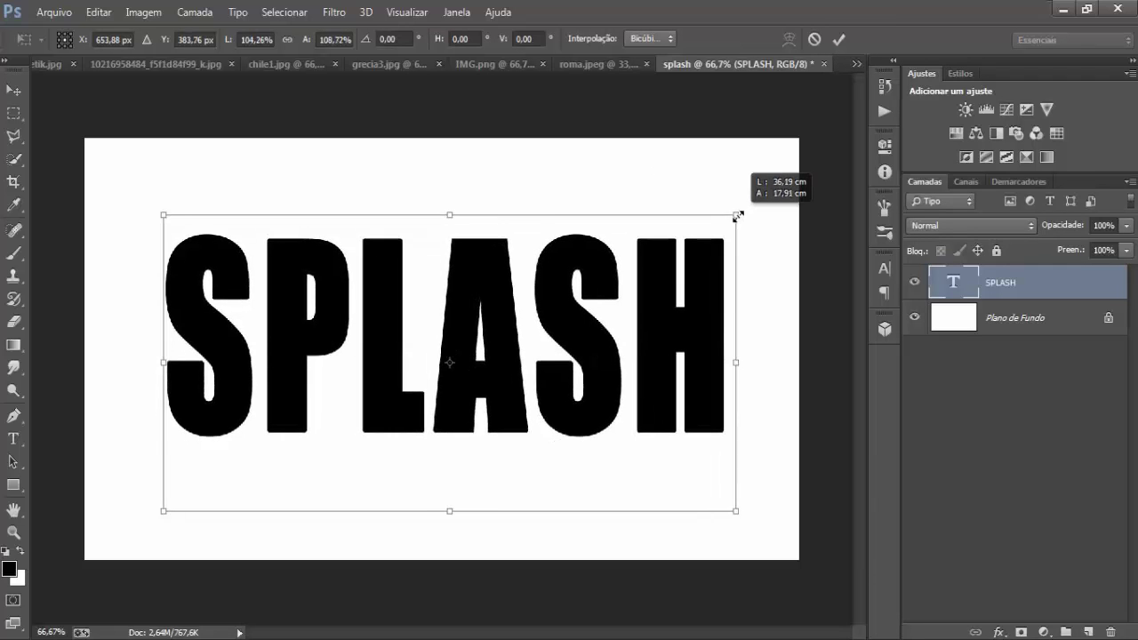
left_click(838, 41)
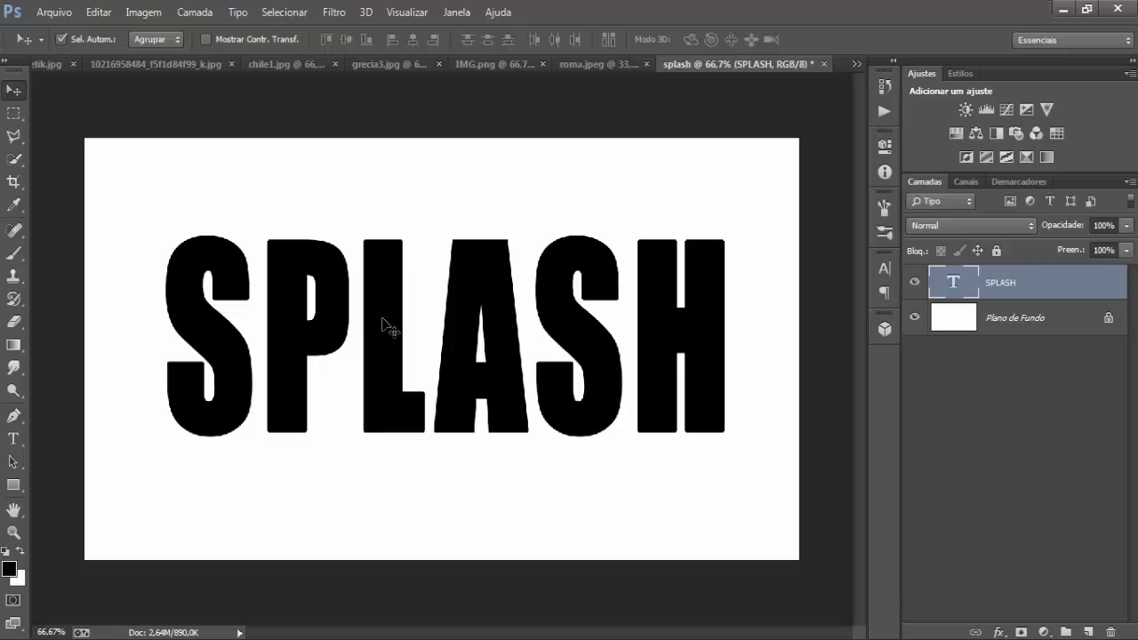
left_click(610, 64)
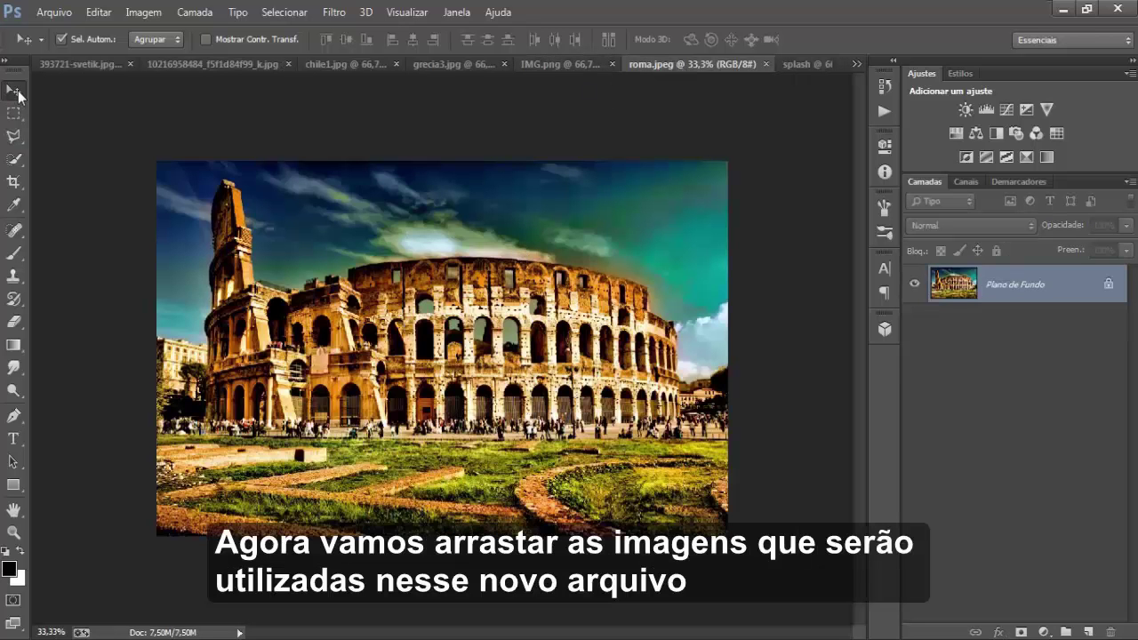
- Copy the Colosseum photo into the splash document and shrink it to about 39%
left_click_drag(384, 307, 803, 73)
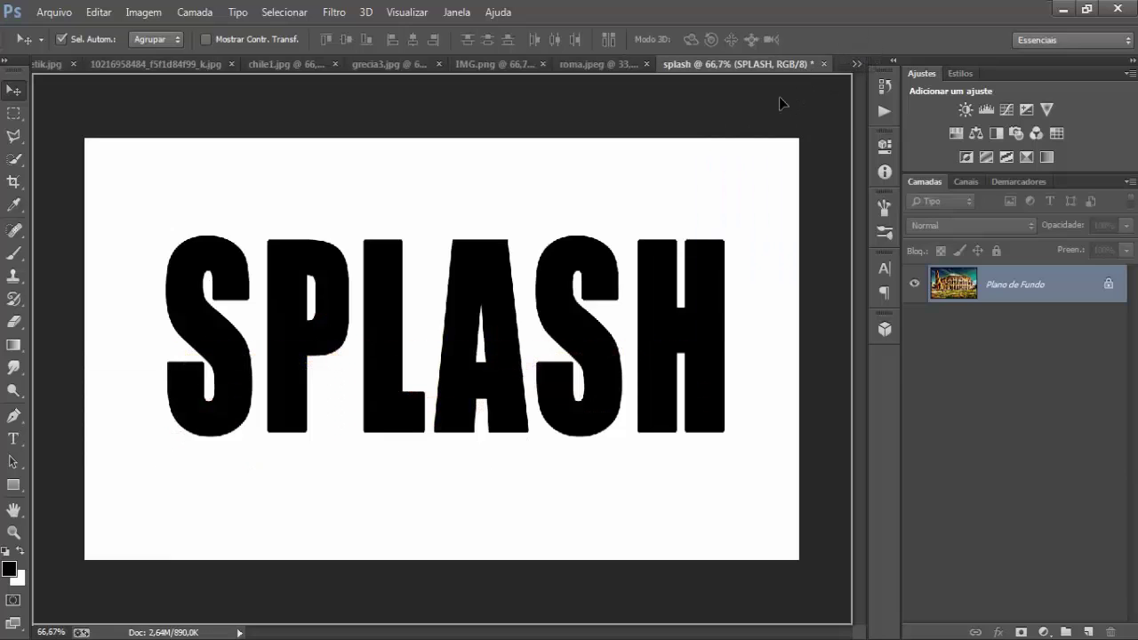
left_click_drag(803, 73, 430, 341)
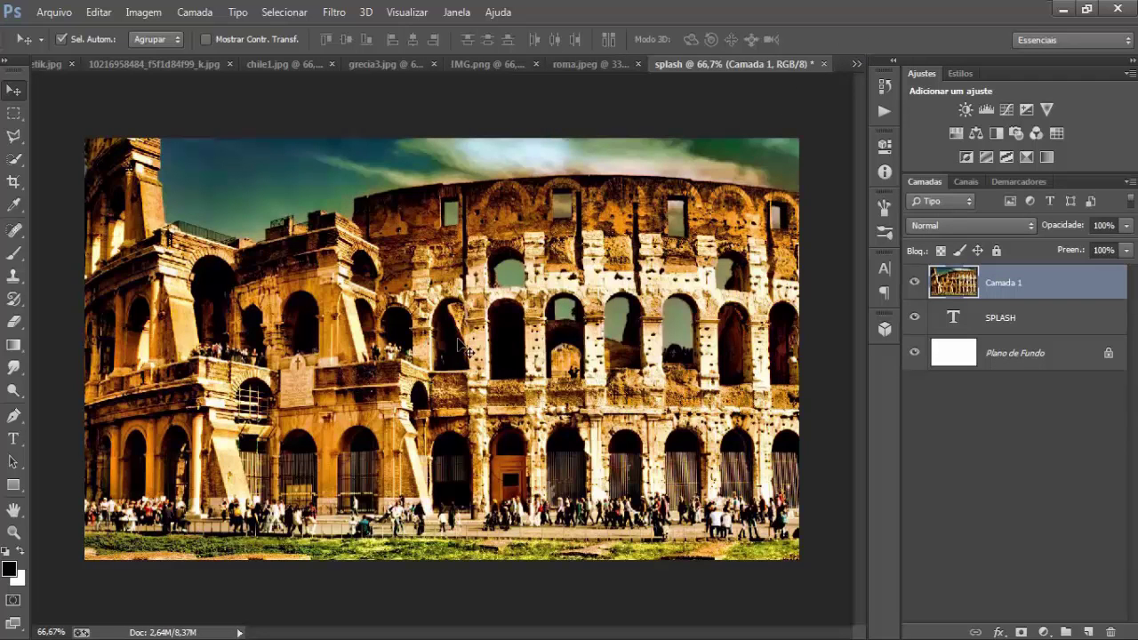
key("ctrl+t")
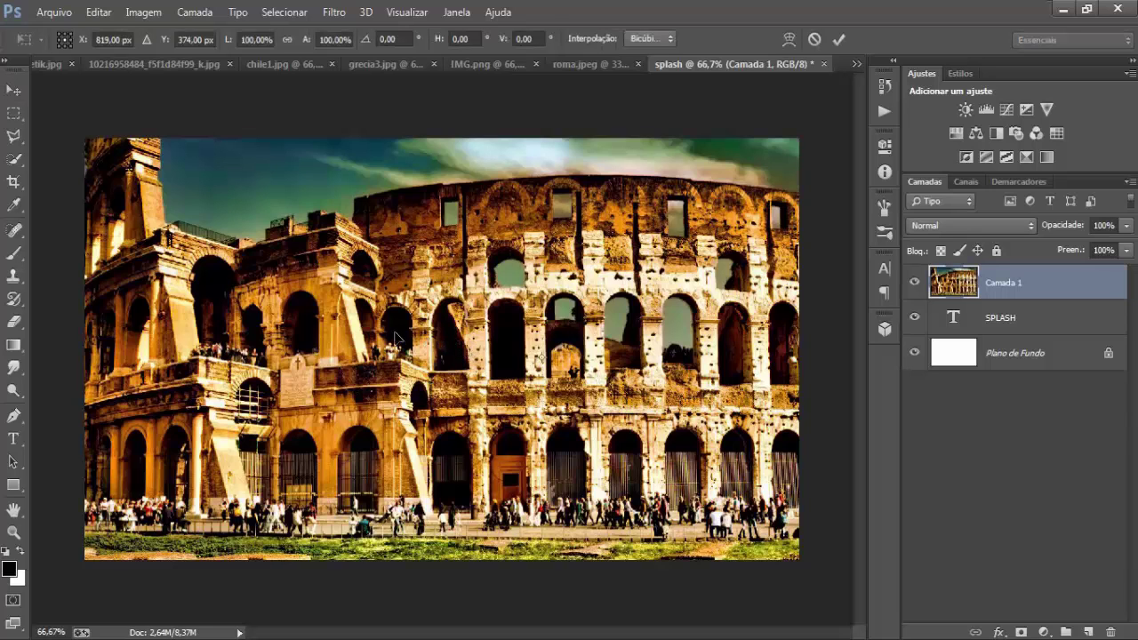
scroll(351, 339, "down", 2)
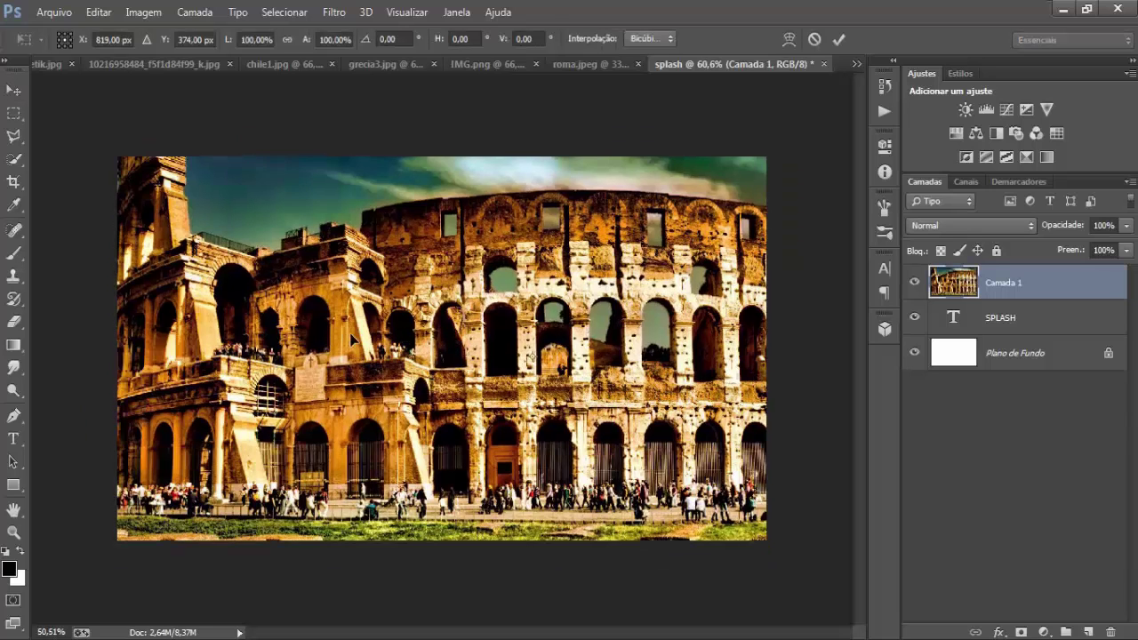
scroll(280, 237, "down", 2)
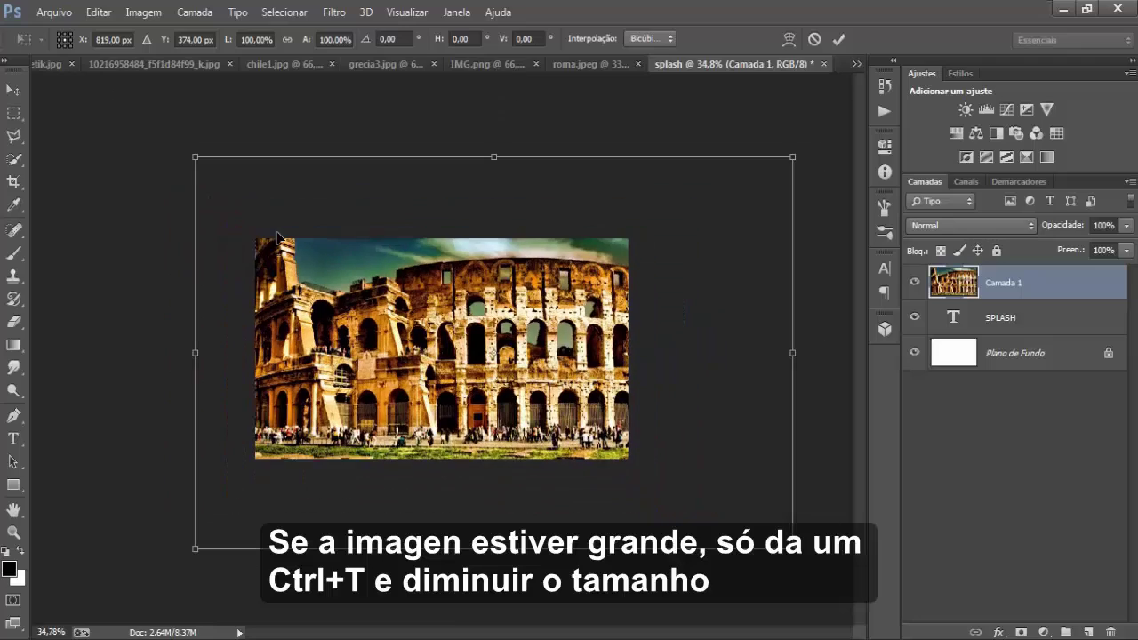
mouse_move(199, 160)
left_mouse_down()
mouse_move(297, 233)
mouse_move(347, 230)
mouse_move(374, 249)
mouse_move(377, 277)
left_mouse_up()
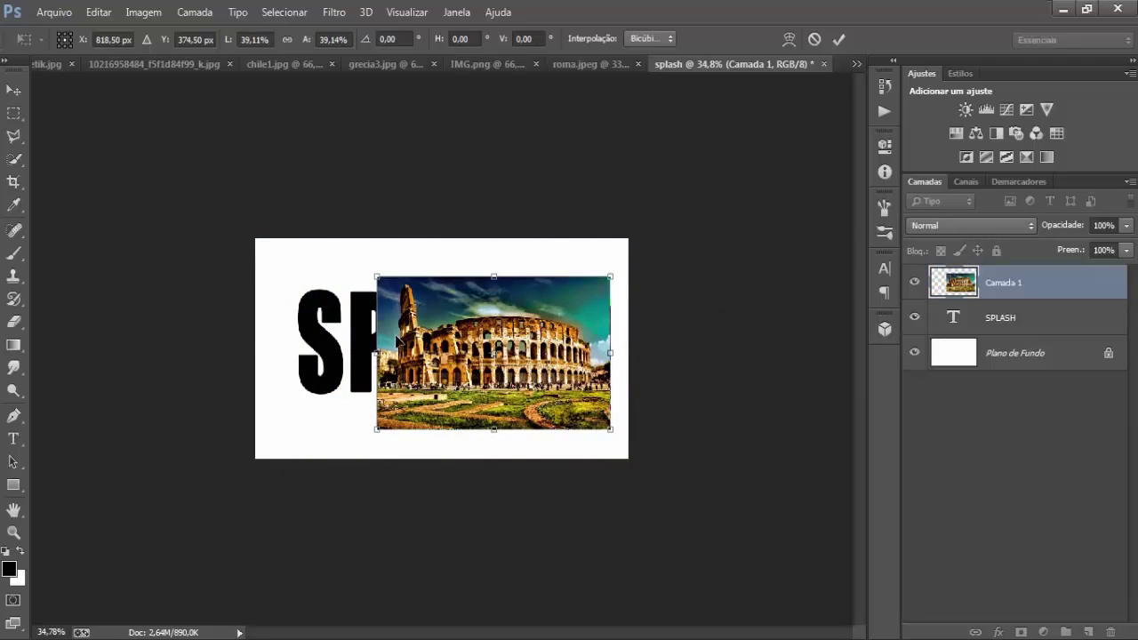
- Fit the Colosseum photo over SPLASH's middle letters, nudged right and stretched slightly taller
scroll(396, 342, "up", 4)
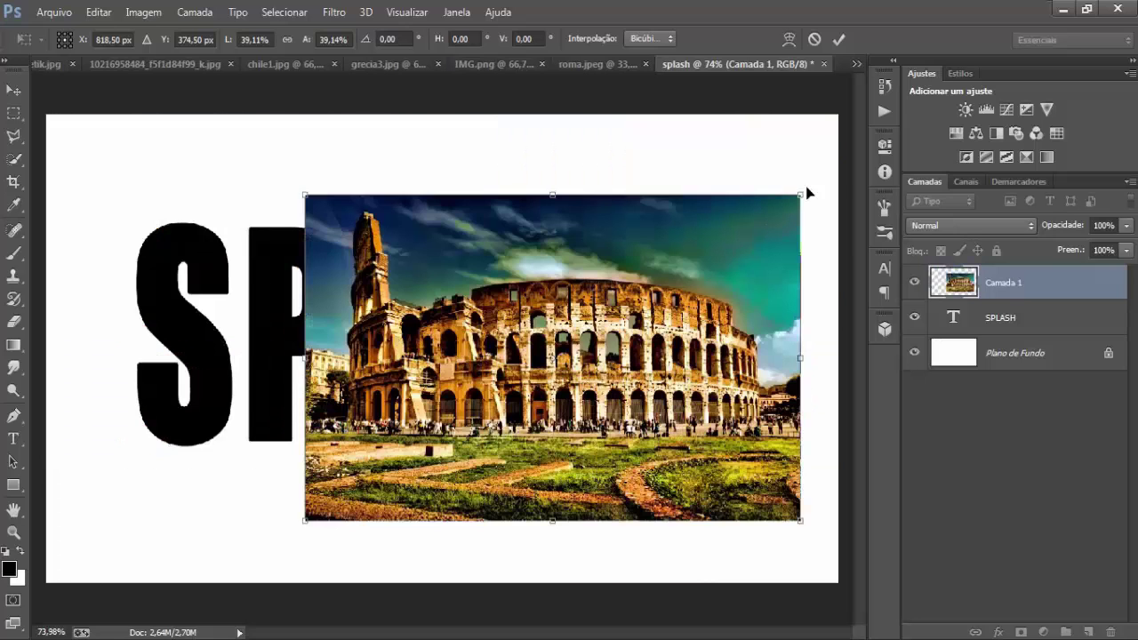
mouse_move(803, 196)
left_mouse_down()
mouse_move(738, 209)
mouse_move(758, 223)
left_mouse_up()
mouse_move(669, 285)
left_mouse_down()
mouse_move(517, 379)
mouse_move(541, 284)
mouse_move(557, 278)
left_mouse_up()
mouse_move(648, 217)
left_mouse_down()
mouse_move(633, 233)
mouse_move(572, 242)
mouse_move(582, 227)
left_mouse_up()
left_click_drag(526, 314, 539, 280)
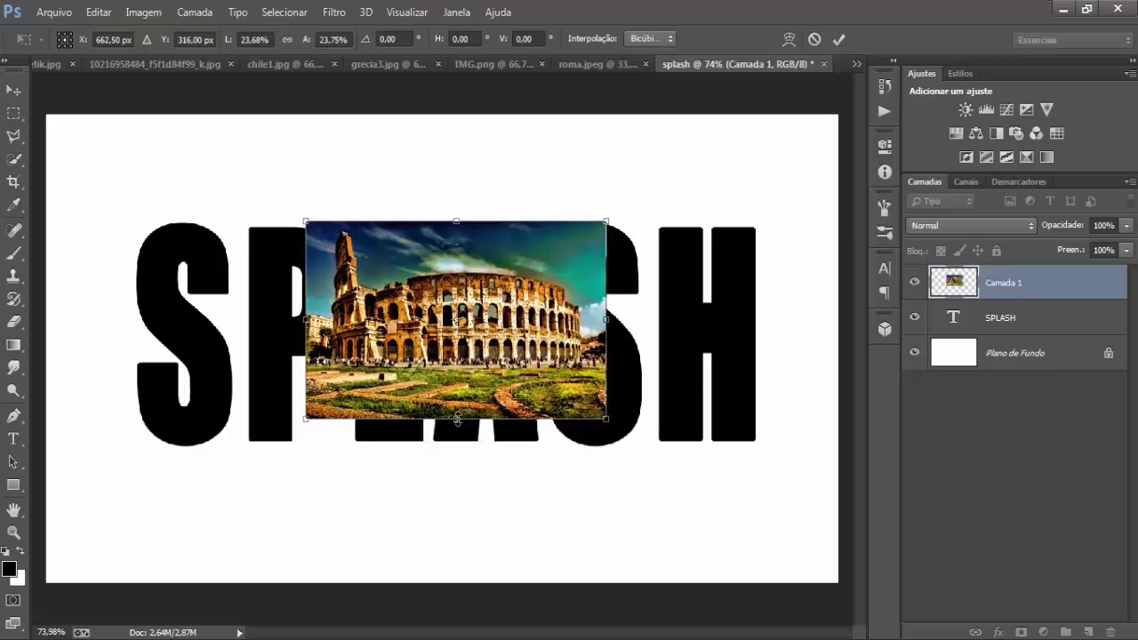
left_click_drag(457, 418, 476, 417)
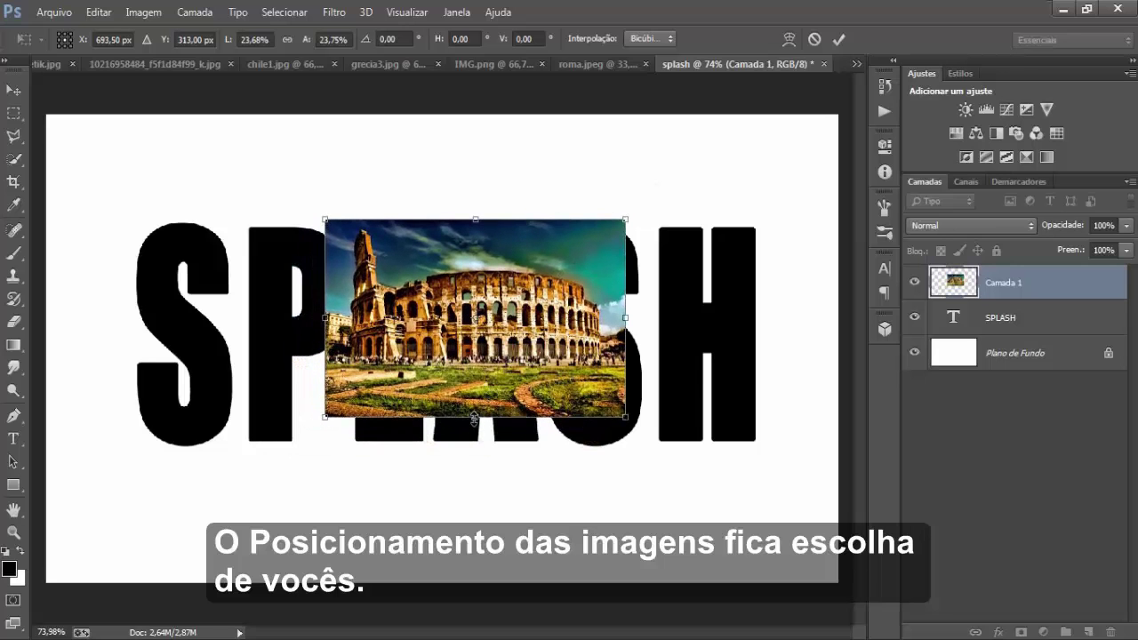
left_click_drag(474, 418, 476, 443)
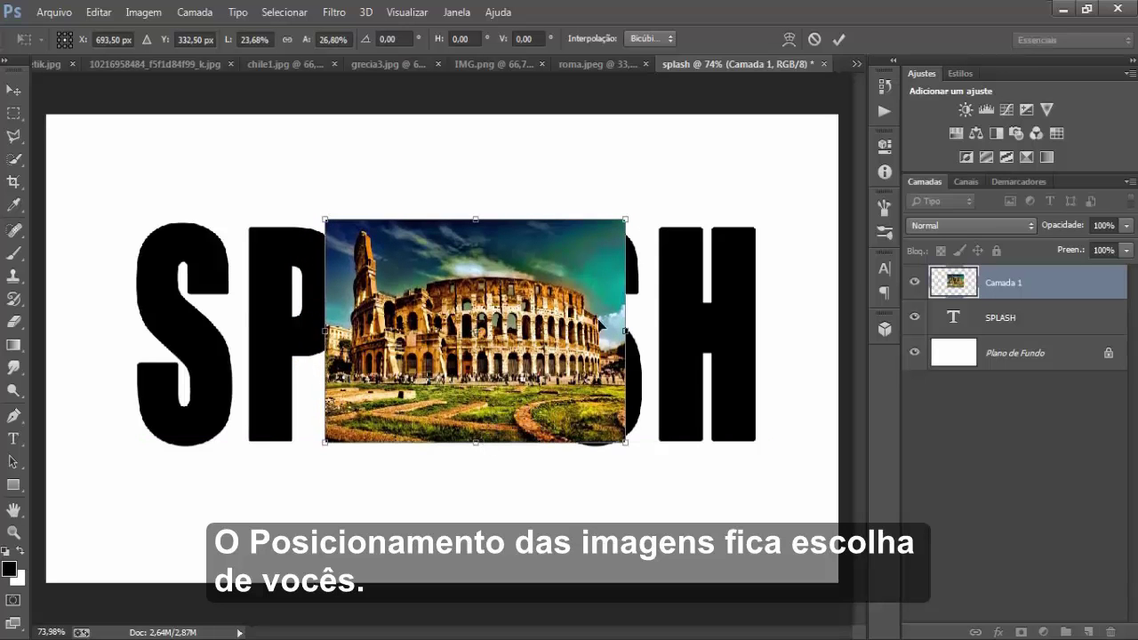
key("Return")
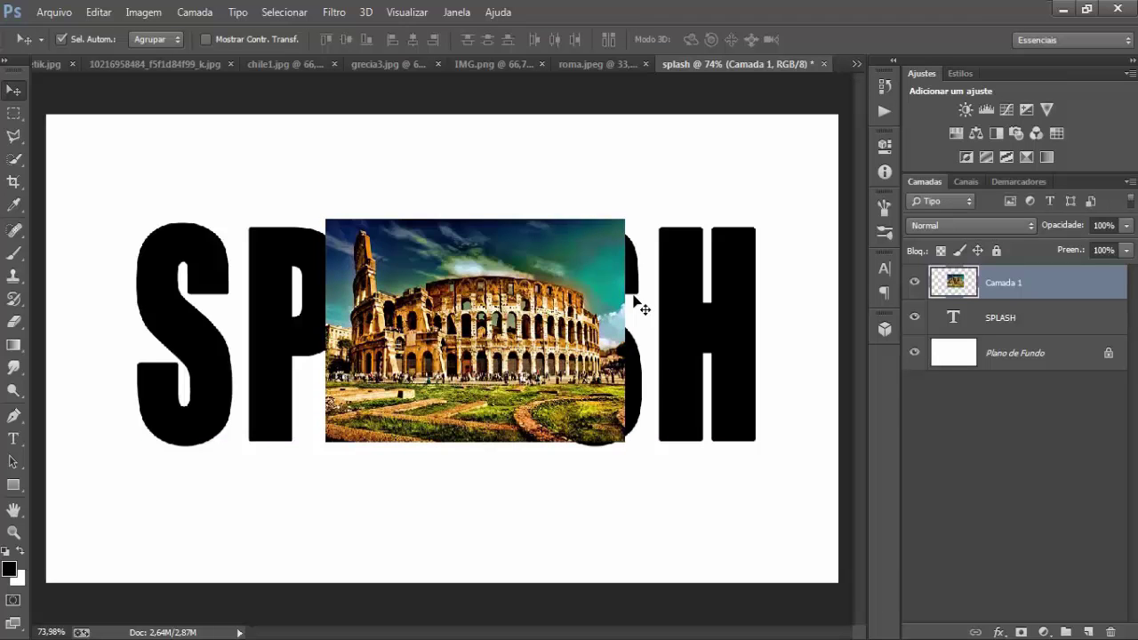
- Set the Colosseum layer to 74% opacity, close roma.jpeg and show the IMG.png skyline
left_click(1125, 229)
left_click(1100, 247)
left_click_drag(1098, 244, 1103, 243)
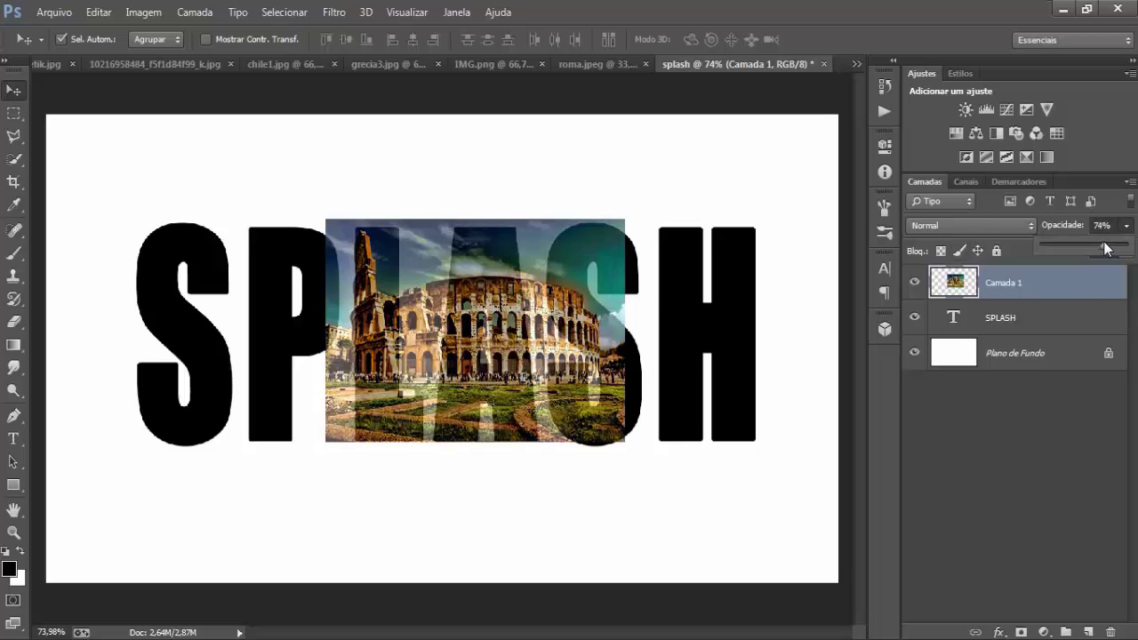
left_click(974, 442)
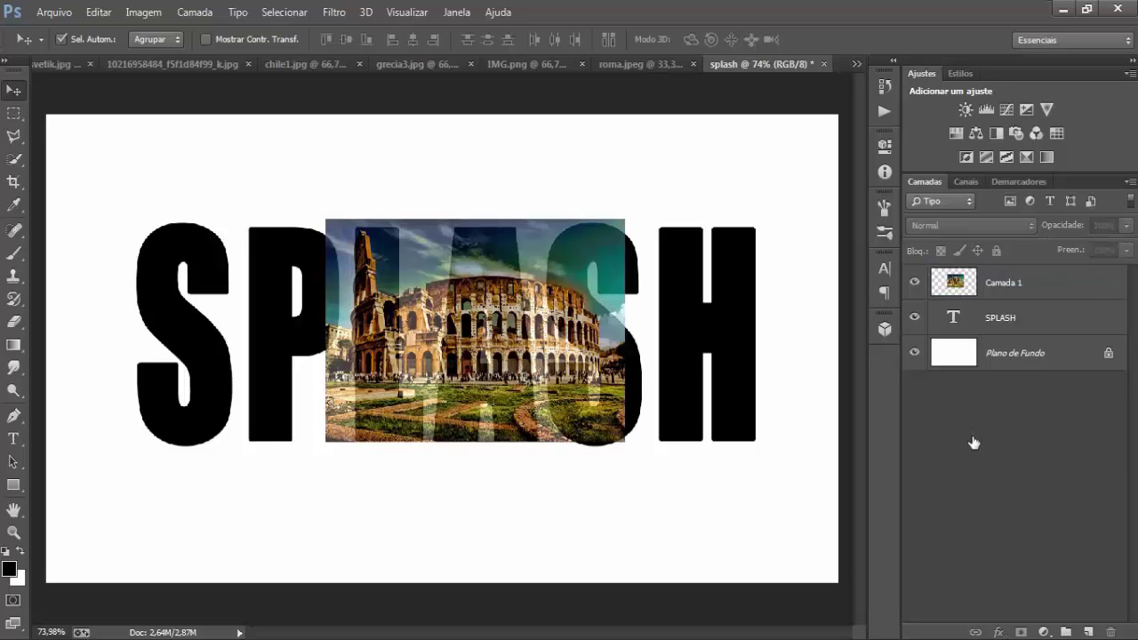
left_click(691, 64)
left_click(603, 70)
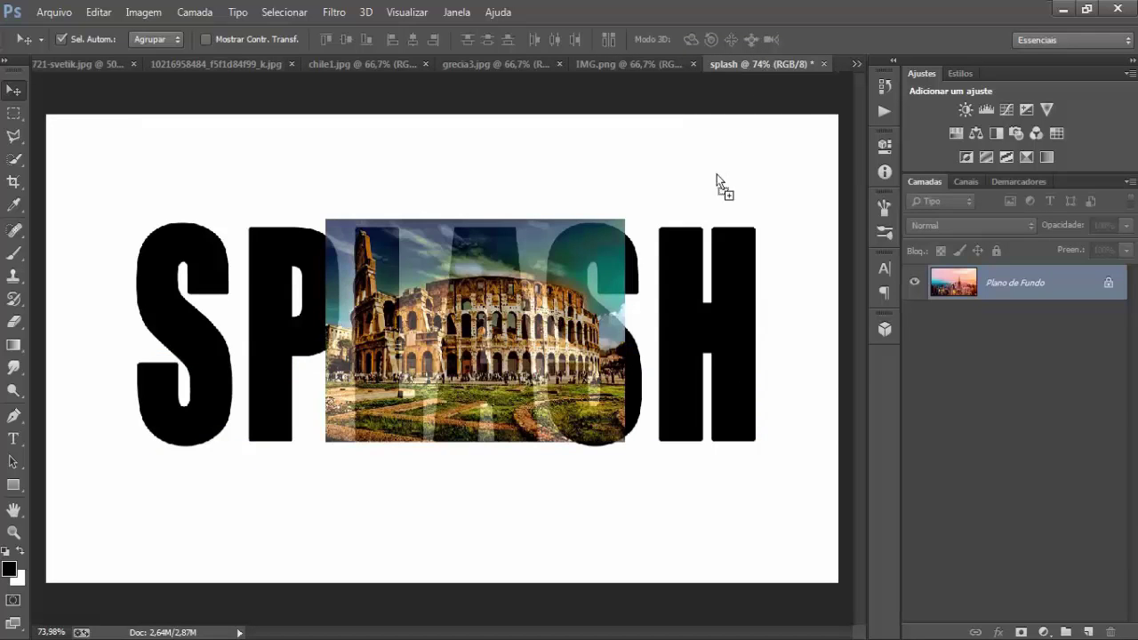
- Copy the pink city skyline into splash and scale it over SPLASH's right half
left_click_drag(769, 66, 714, 177)
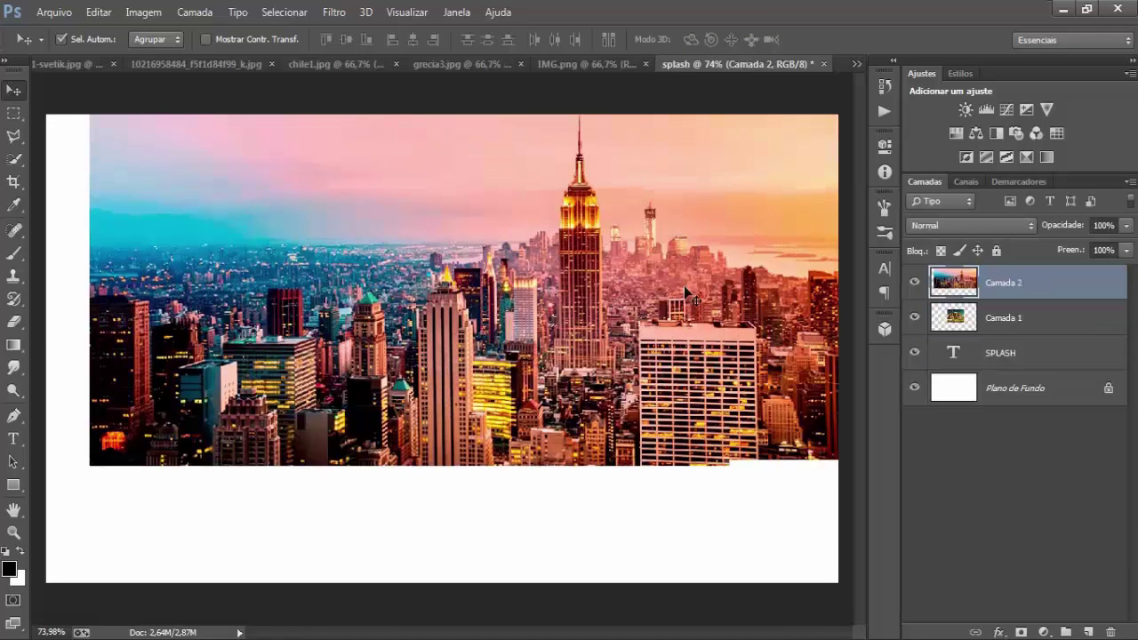
left_click_drag(689, 293, 696, 367)
key("ctrl+t")
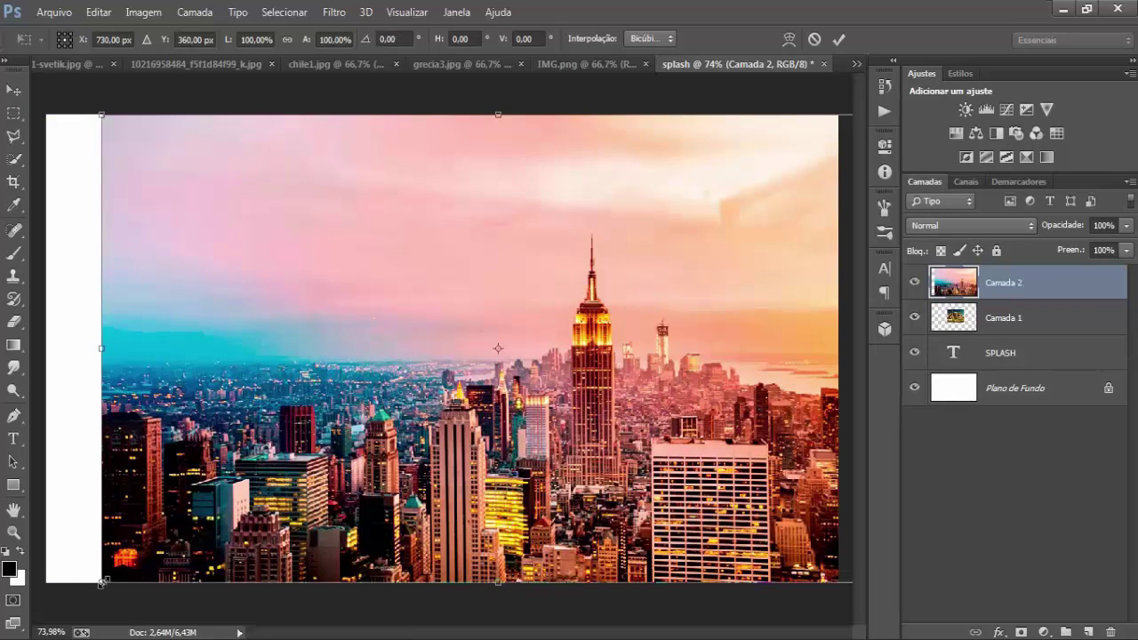
left_click_drag(101, 582, 258, 491)
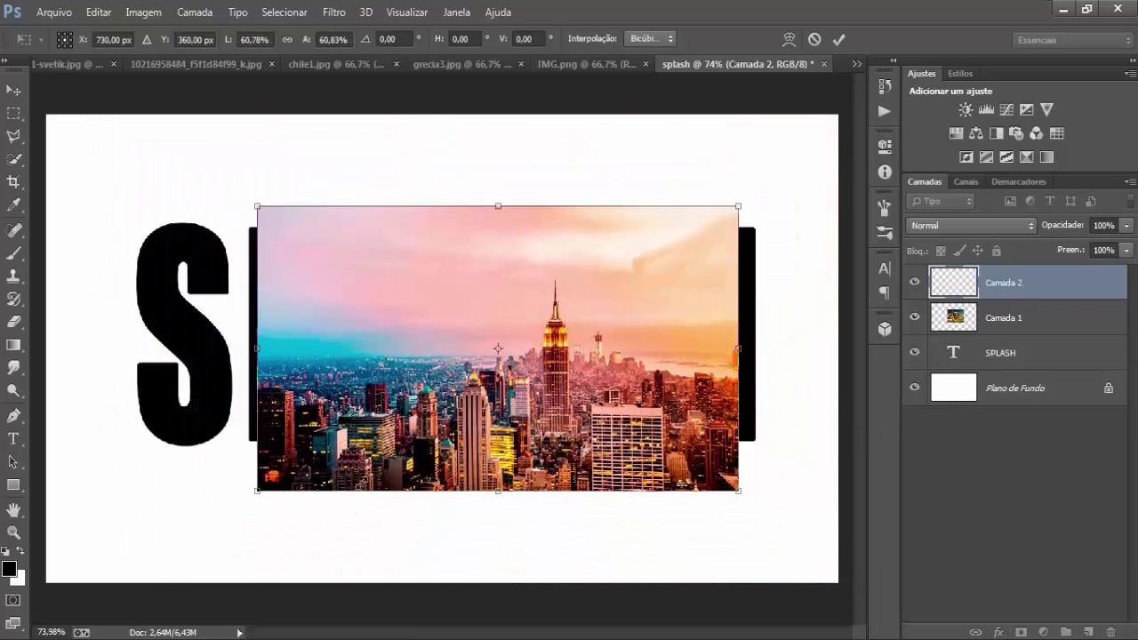
left_click_drag(496, 450, 604, 447)
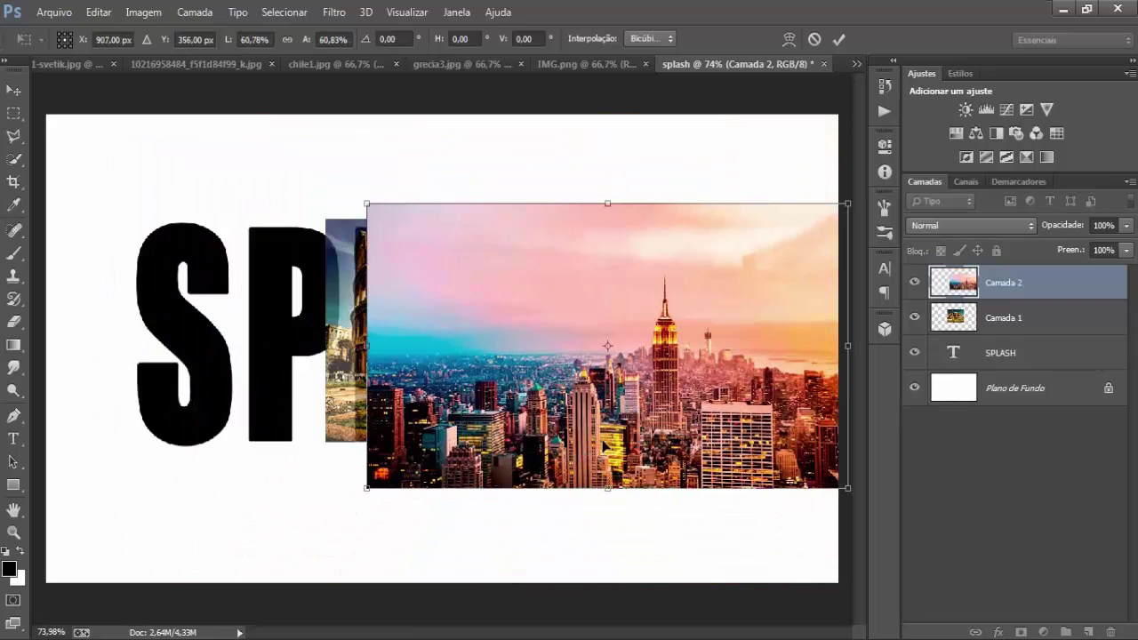
left_click_drag(847, 345, 791, 347)
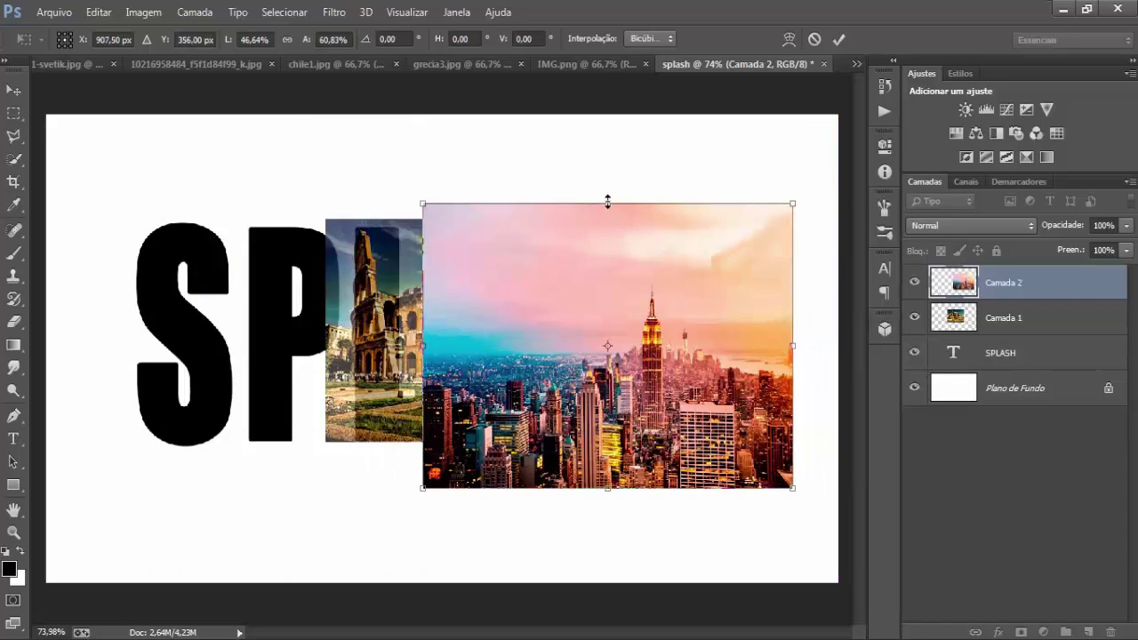
left_click_drag(607, 202, 607, 187)
mouse_move(659, 415)
left_mouse_down()
mouse_move(781, 342)
mouse_move(749, 369)
left_mouse_up()
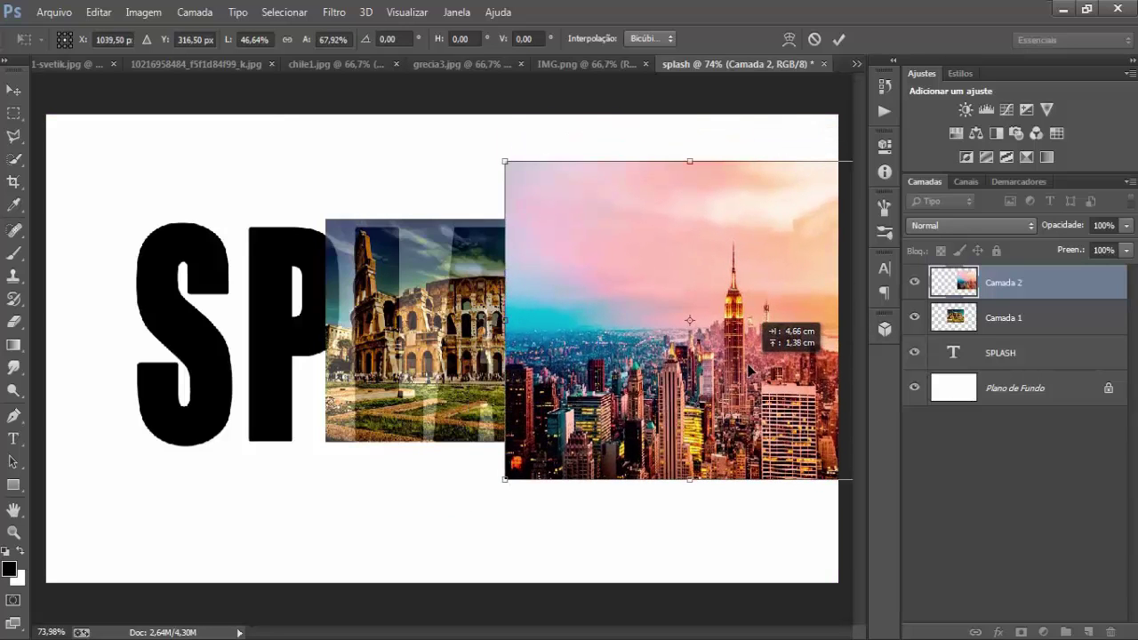
left_click_drag(696, 481, 697, 540)
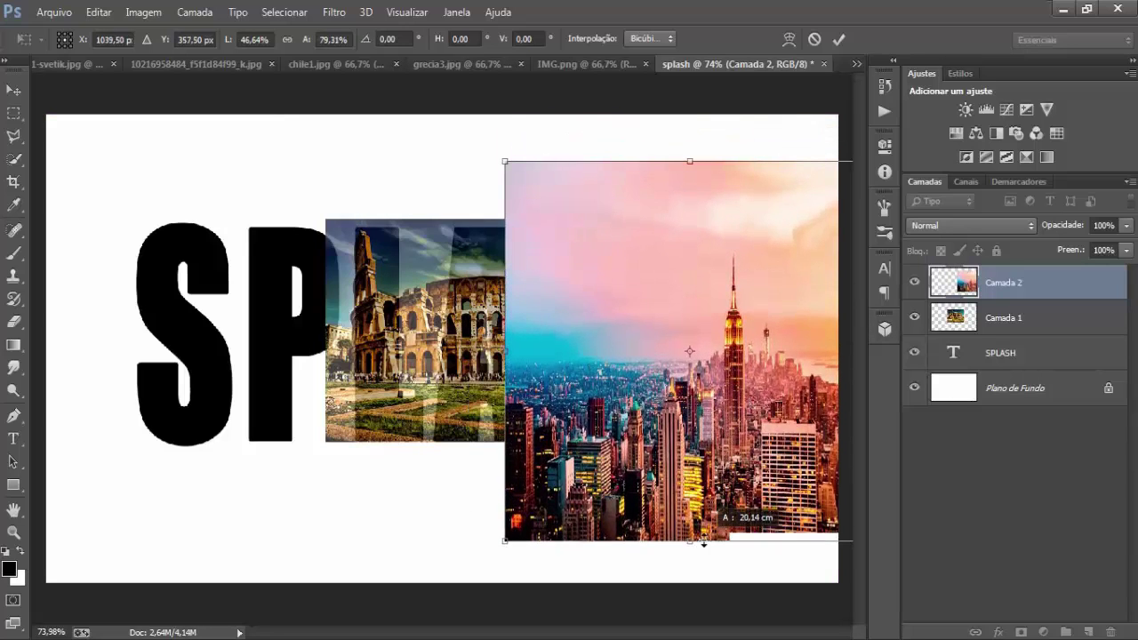
left_click_drag(686, 158, 690, 143)
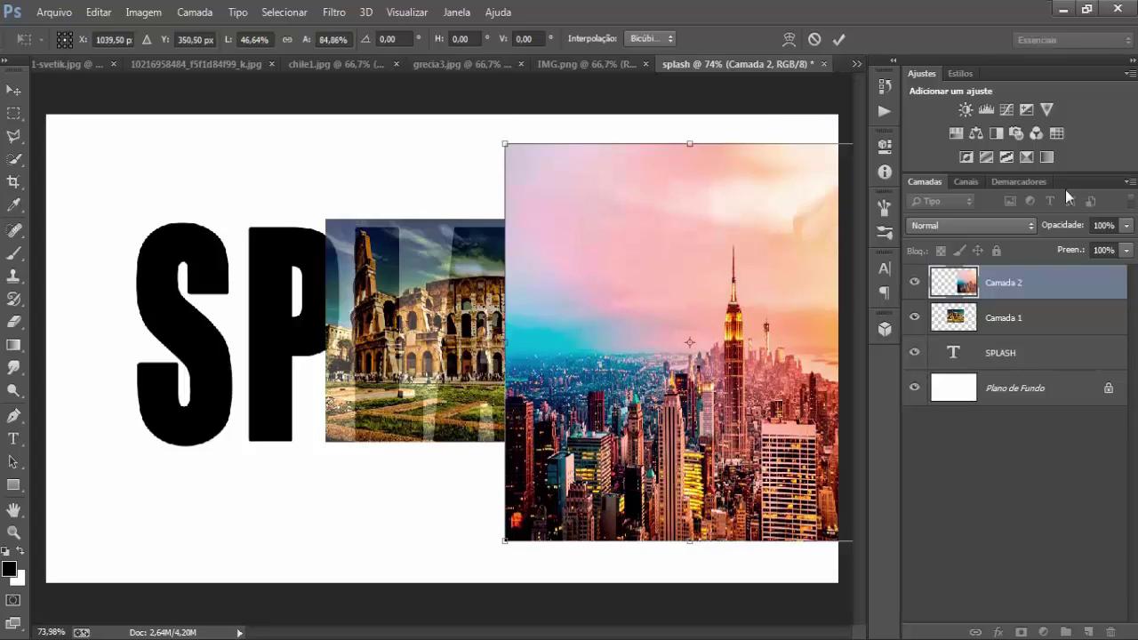
- Set the city skyline layer to 72% opacity and fine-tune its size and position
left_click(1124, 226)
left_click_drag(1124, 247, 1103, 250)
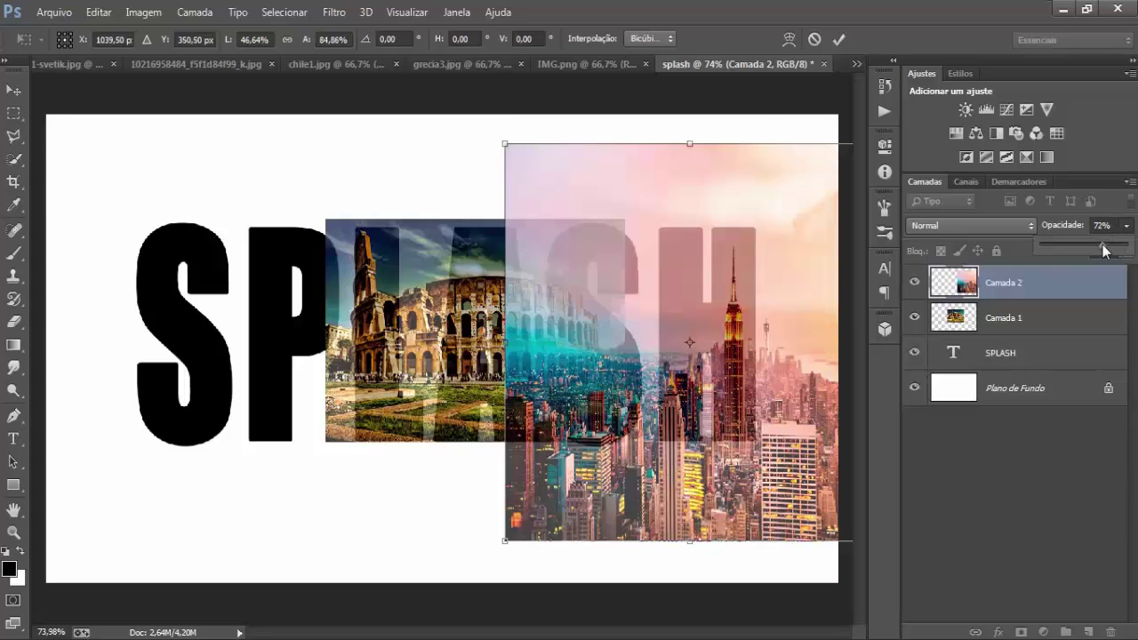
left_click_drag(739, 388, 723, 367)
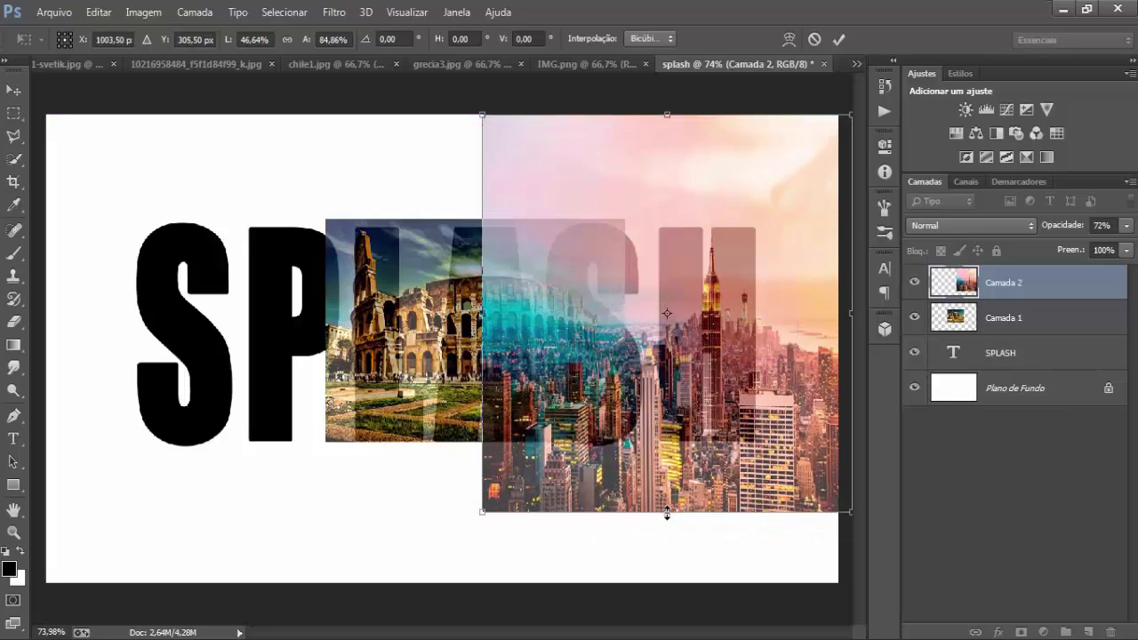
left_click_drag(666, 514, 665, 526)
left_click_drag(720, 430, 716, 447)
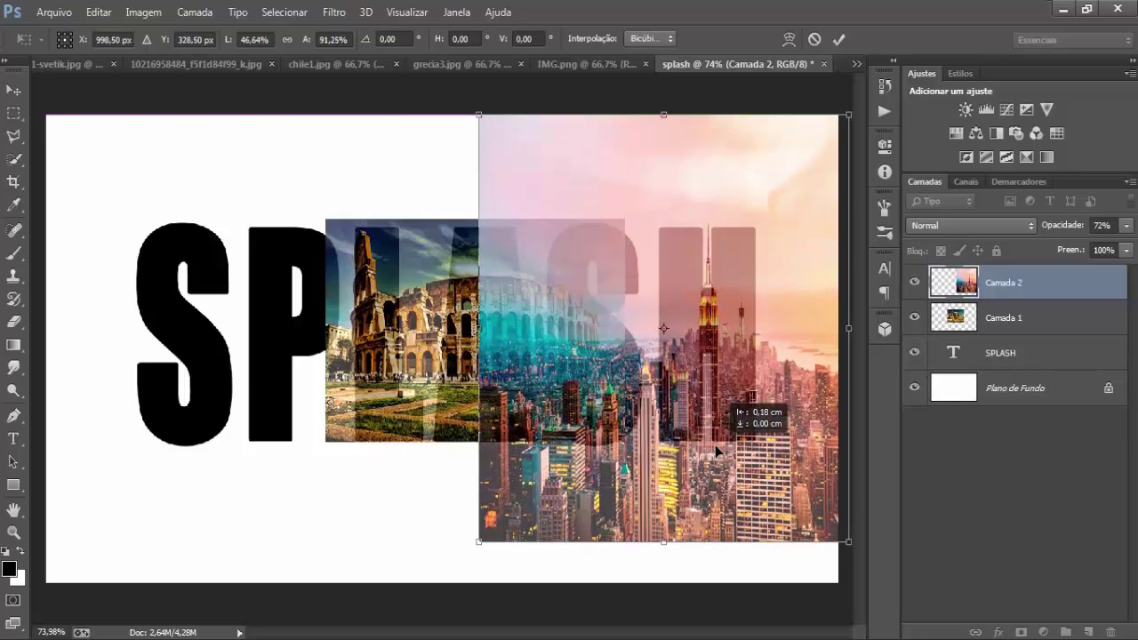
left_click_drag(667, 116, 667, 133)
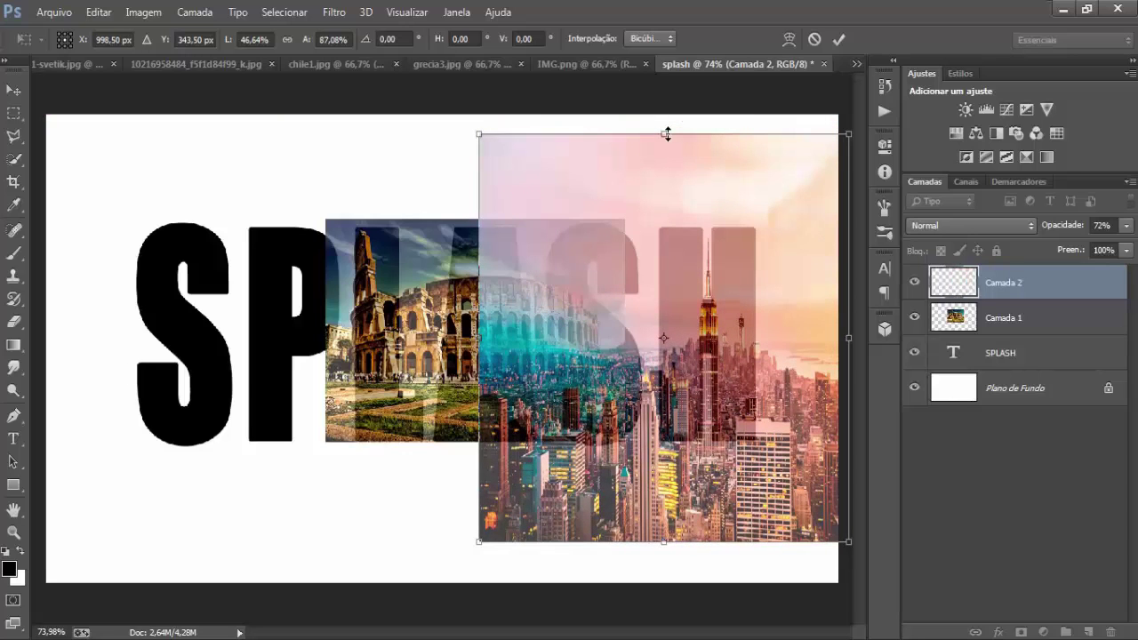
mouse_move(480, 134)
left_mouse_down()
mouse_move(496, 148)
mouse_move(528, 139)
left_mouse_up()
left_click_drag(734, 341, 734, 330)
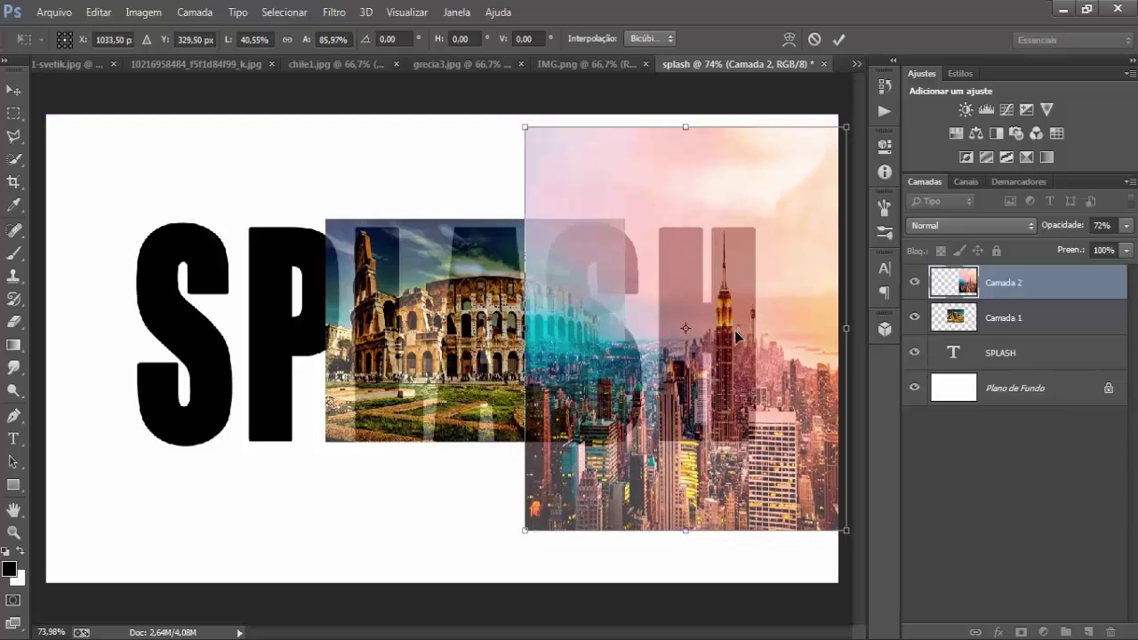
key("Return")
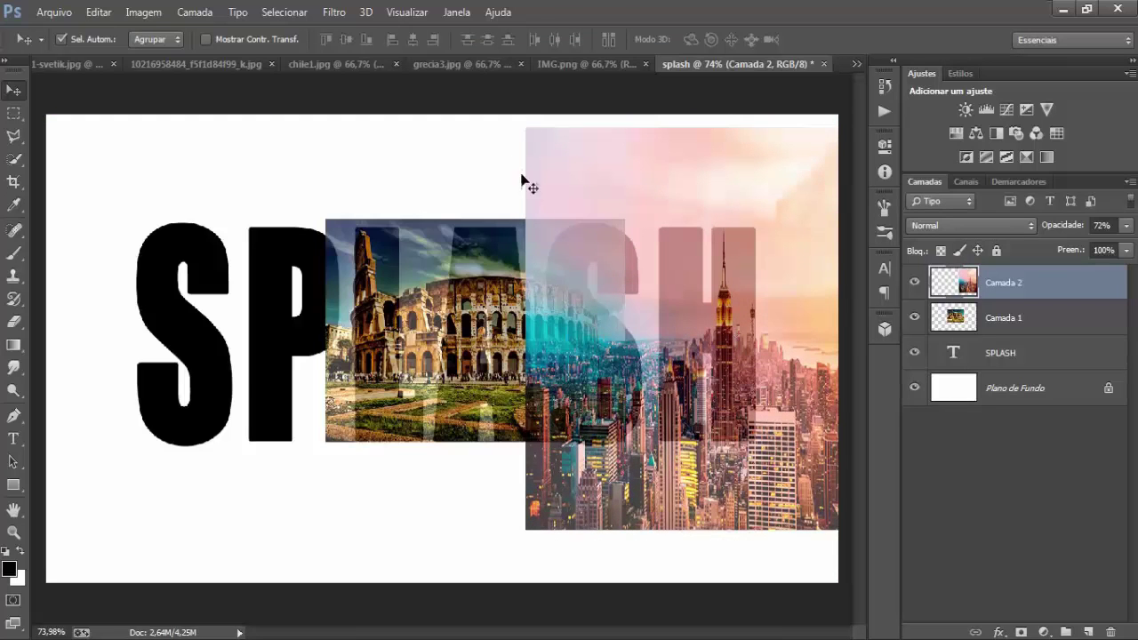
- Close IMG.png and bring up the night city skyline photo
left_click(594, 63)
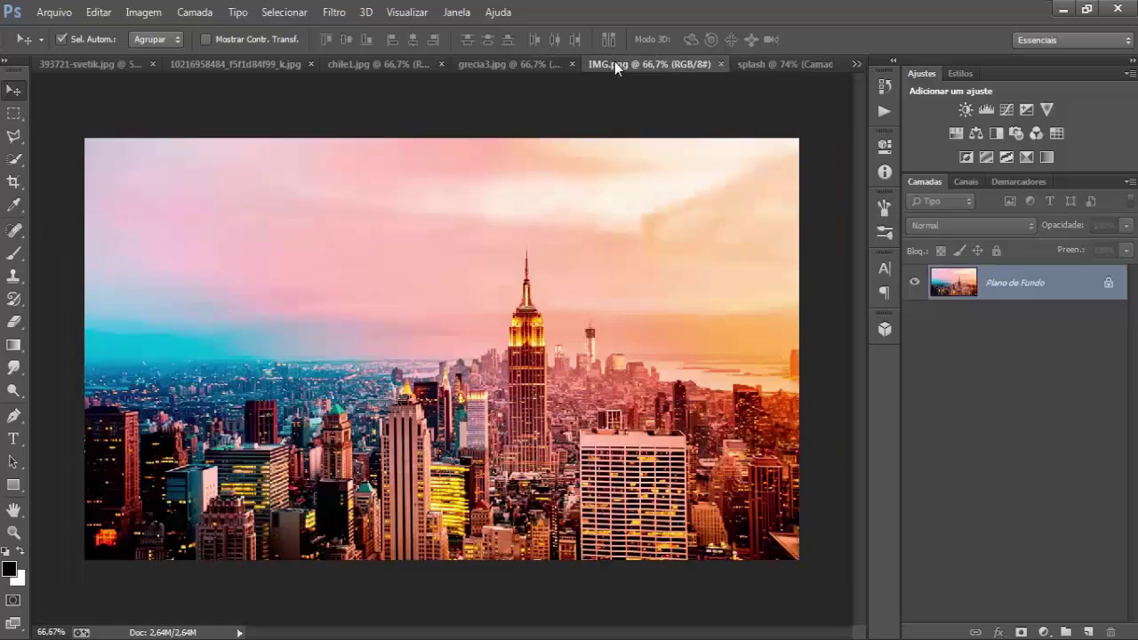
left_click(720, 64)
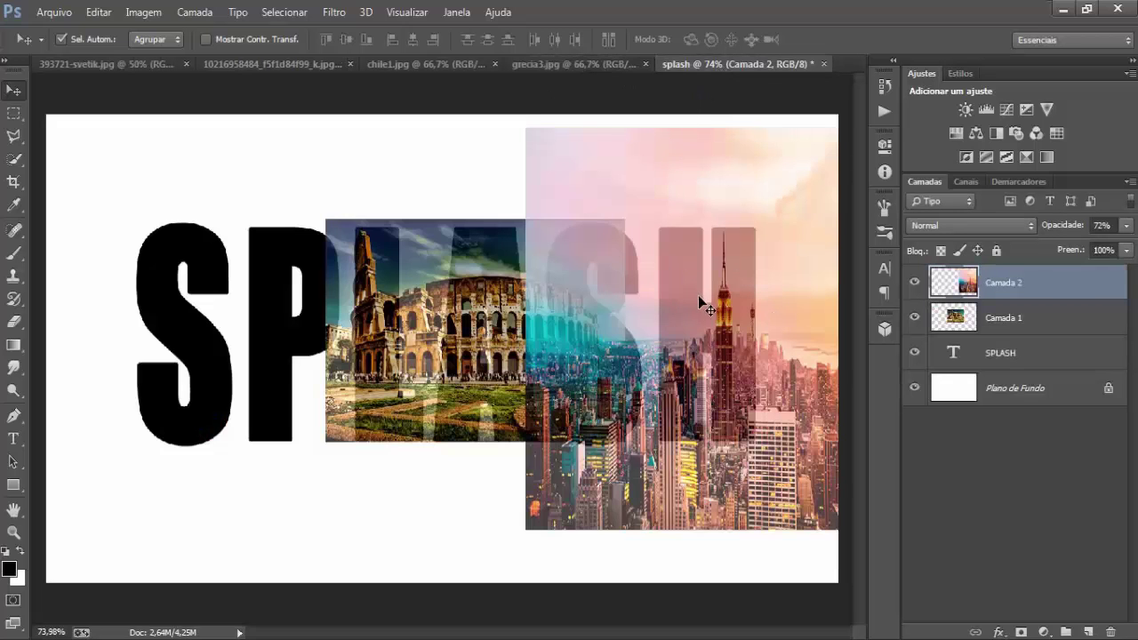
left_click(557, 64)
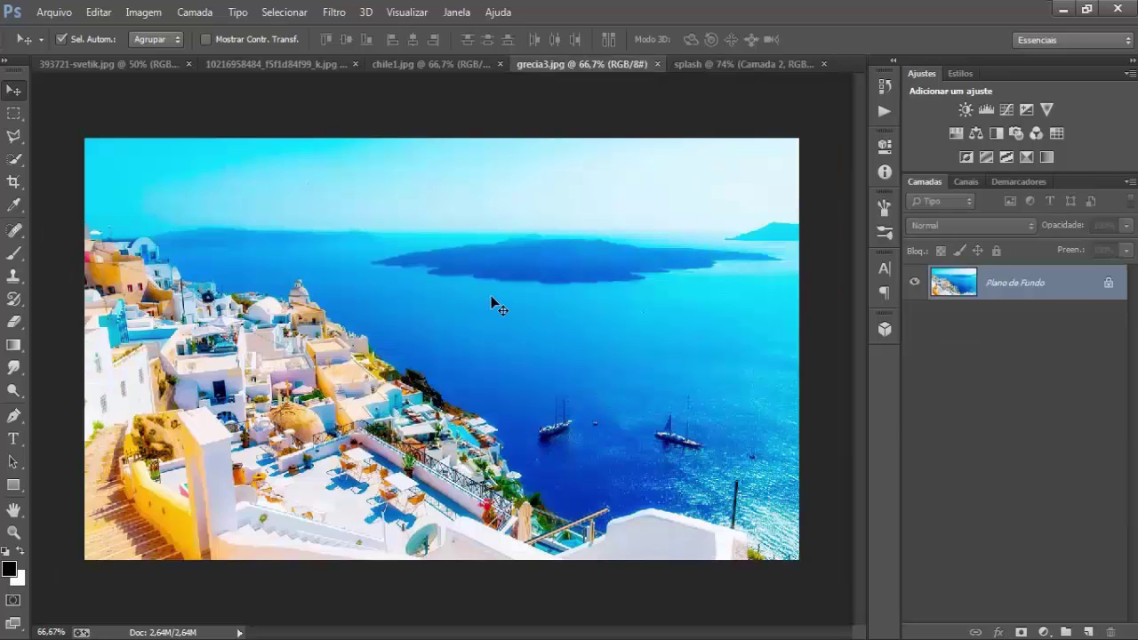
left_click(140, 64)
left_click(233, 64)
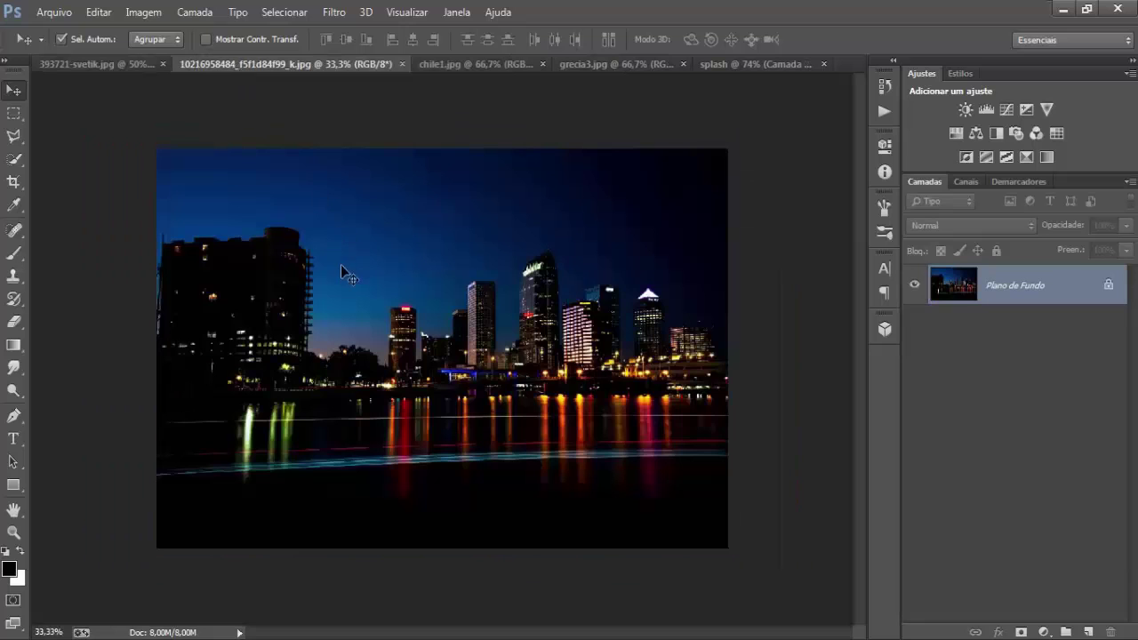
- Copy the night city photo into splash, accept the profile warning, and shrink it to about 41%
mouse_move(502, 309)
left_mouse_down()
mouse_move(547, 294)
mouse_move(721, 74)
mouse_move(358, 212)
left_mouse_up()
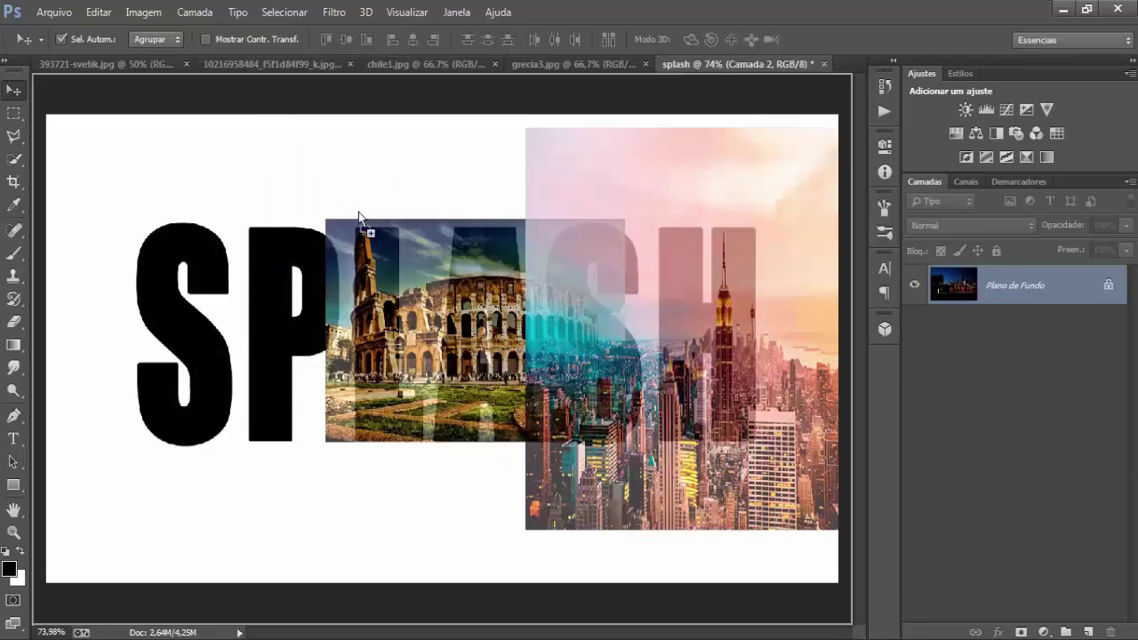
left_click_drag(199, 275, 147, 307)
left_click(616, 341)
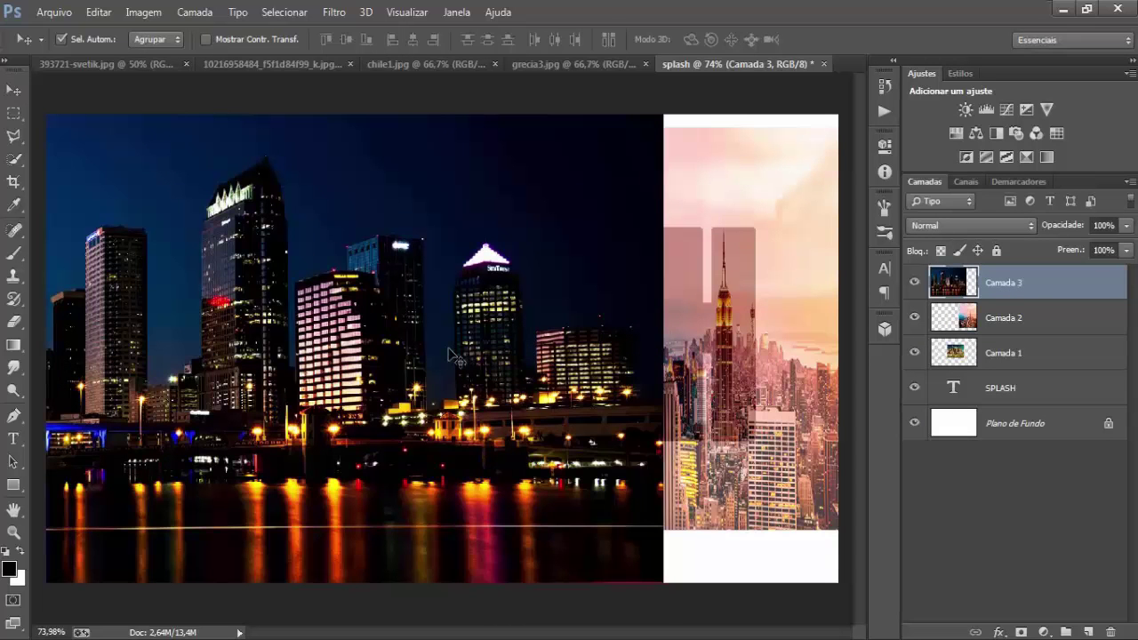
key("ctrl+t")
key("ctrl+0")
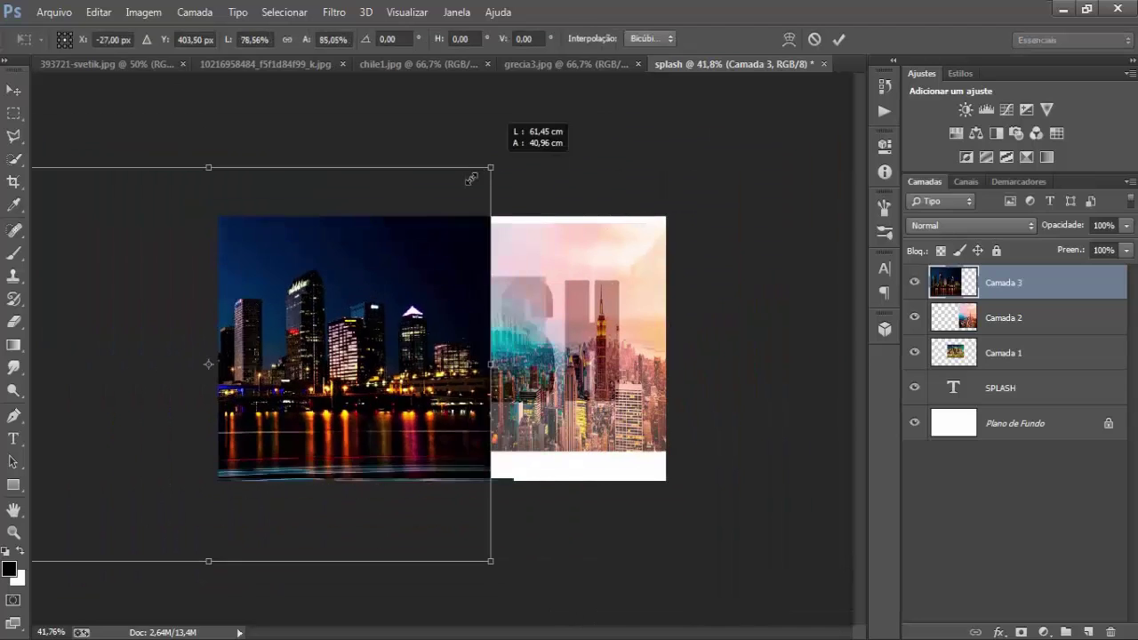
left_click_drag(570, 112, 359, 257)
key("ctrl+plus")
key("ctrl+plus")
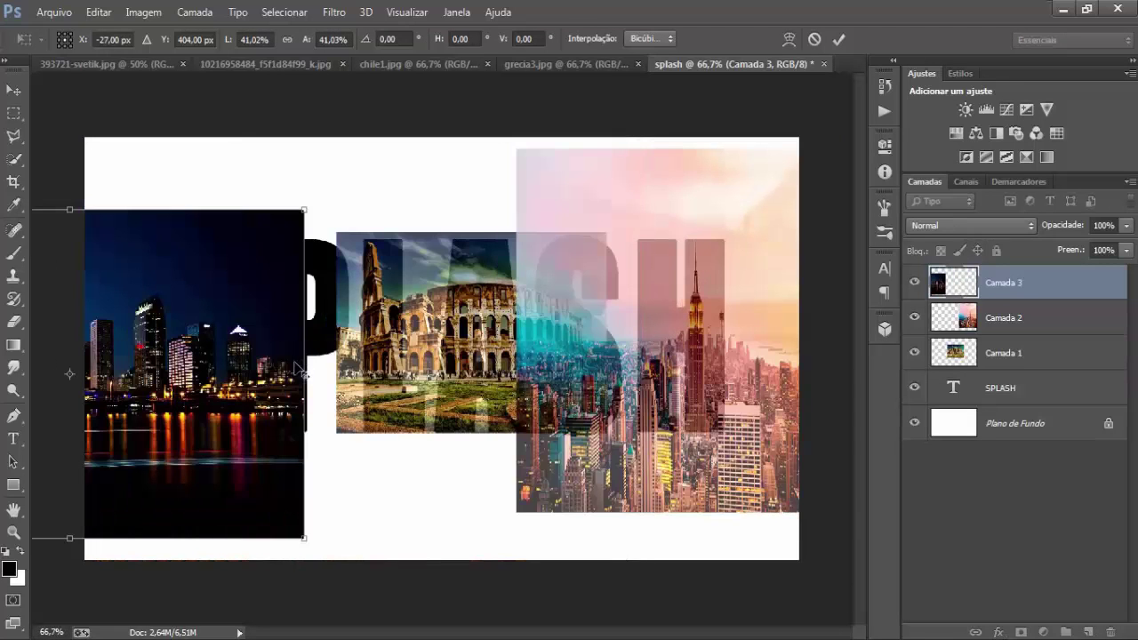
- Place the night city photo over SPLASH's left letters, widen it, and set 65% opacity
mouse_move(282, 366)
left_mouse_down()
mouse_move(296, 396)
mouse_move(336, 370)
left_mouse_up()
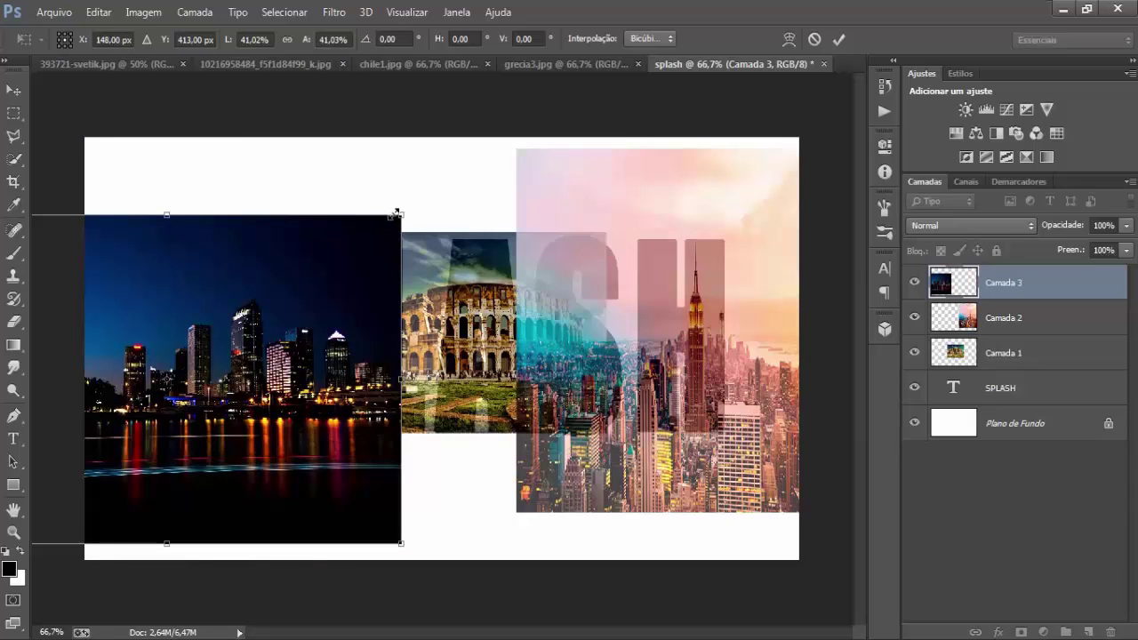
left_click_drag(398, 213, 326, 300)
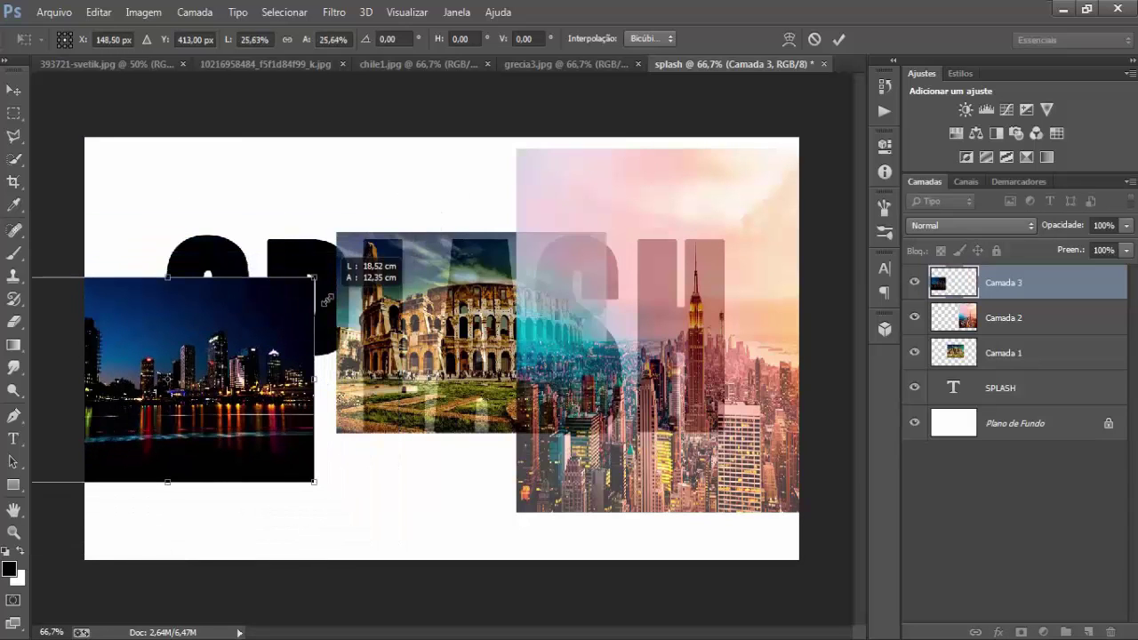
left_click_drag(307, 377, 347, 327)
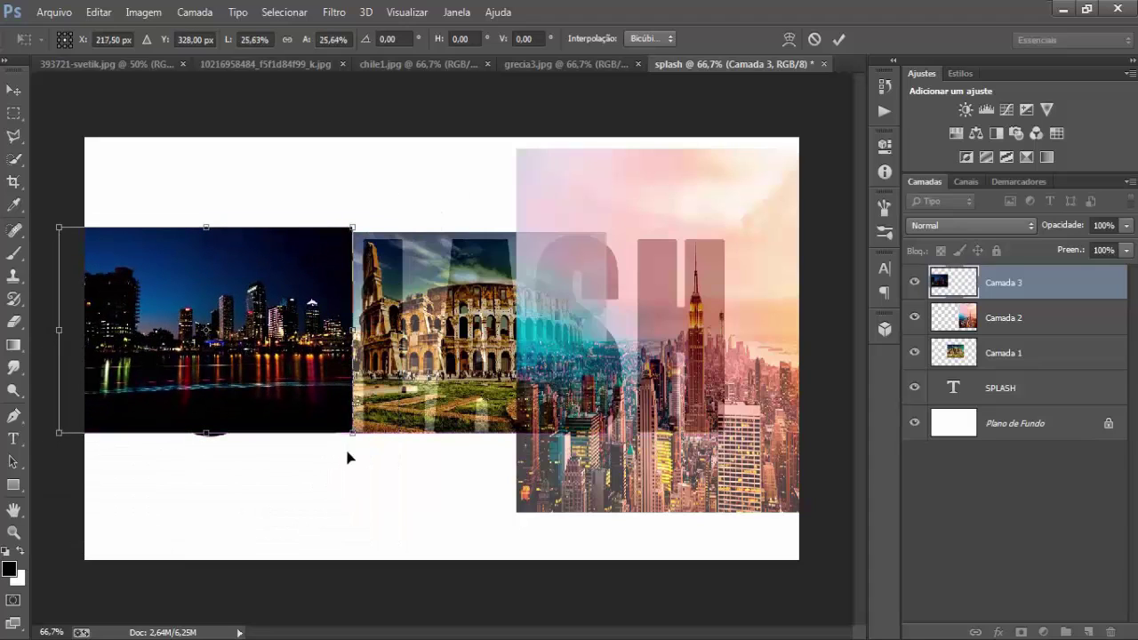
left_click_drag(303, 400, 306, 406)
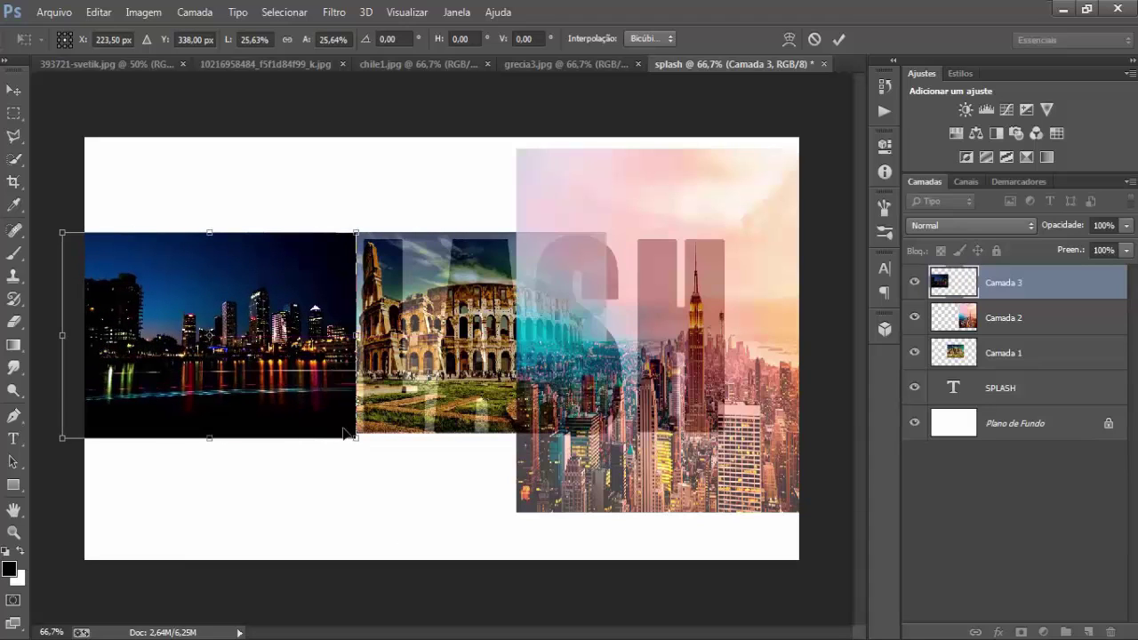
left_click_drag(357, 338, 461, 342)
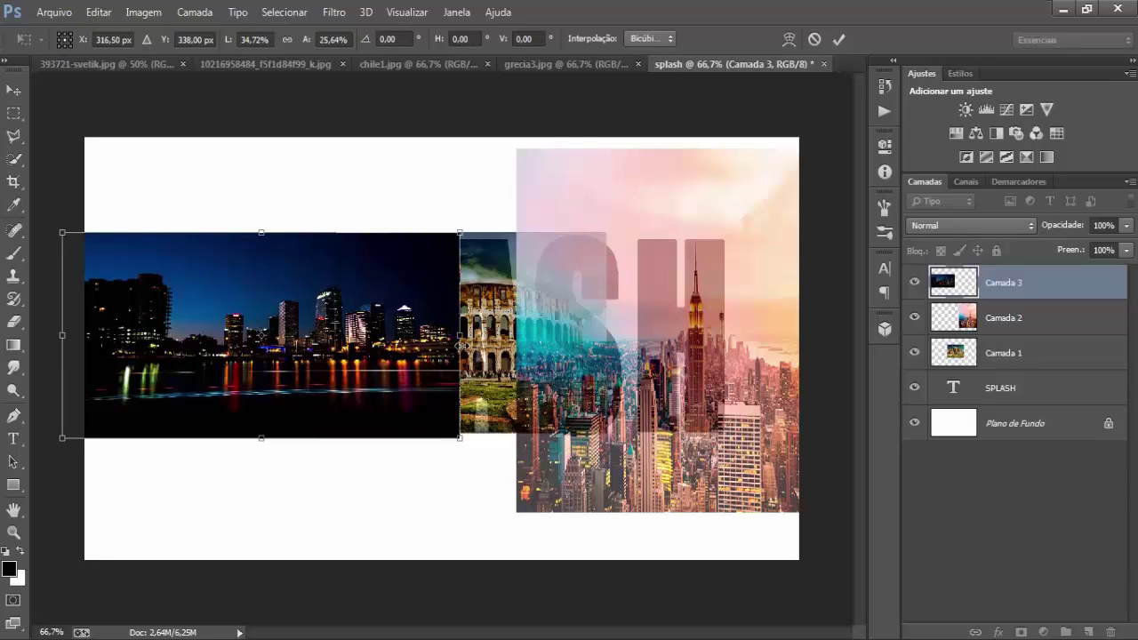
left_click_drag(1130, 229, 1100, 249)
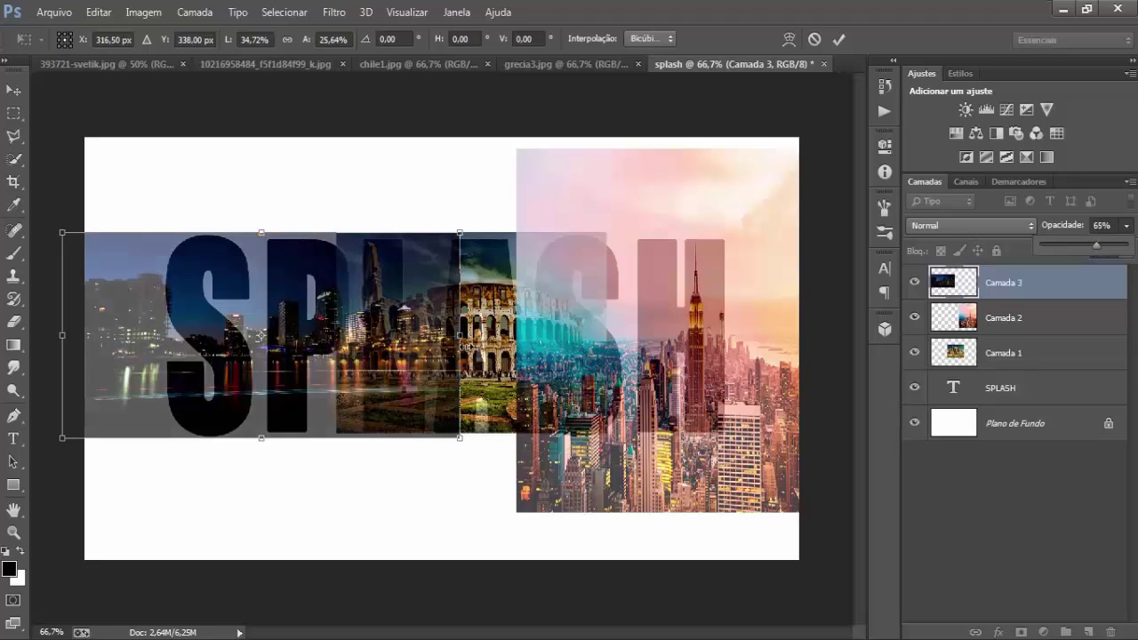
left_click_drag(460, 336, 498, 335)
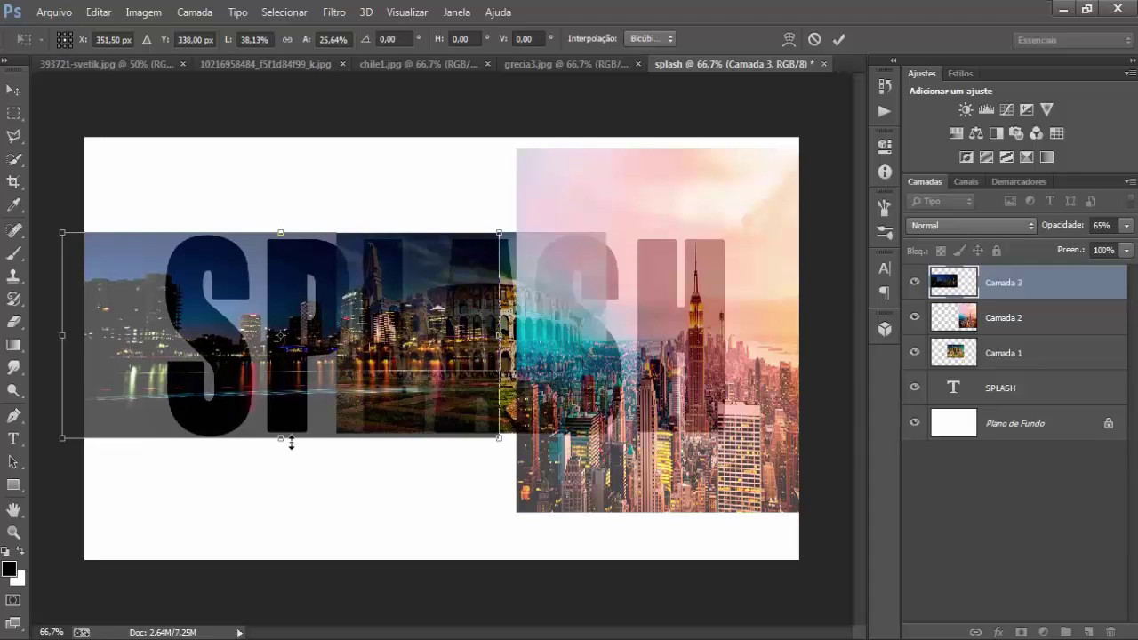
key("Return")
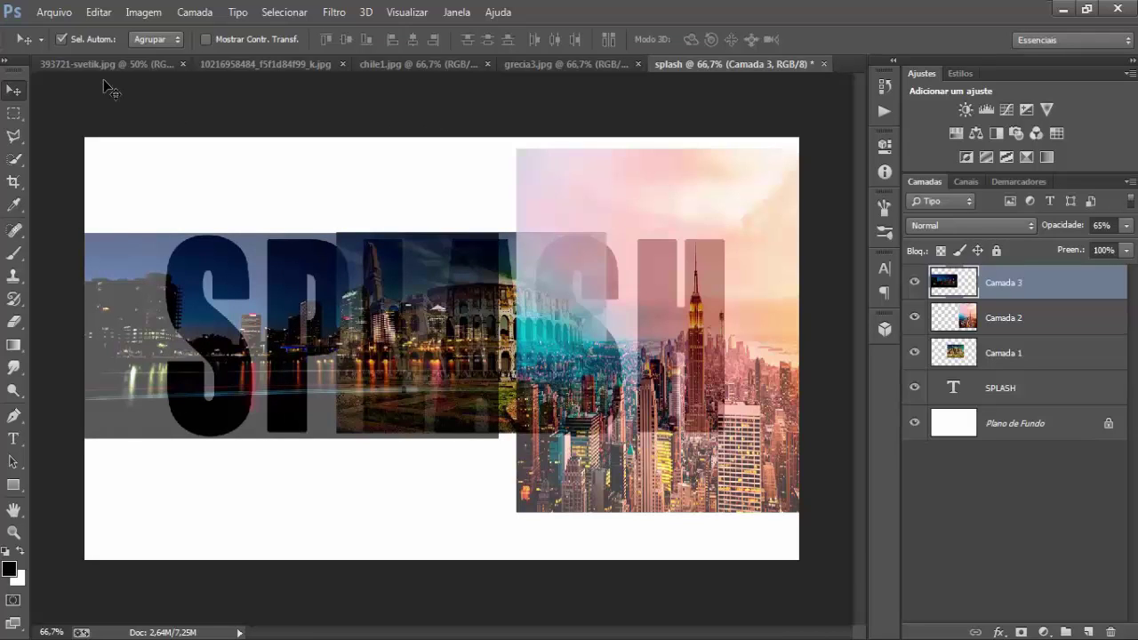
- Close the night city source document and bring up the Eiffel Tower photo
left_click(256, 64)
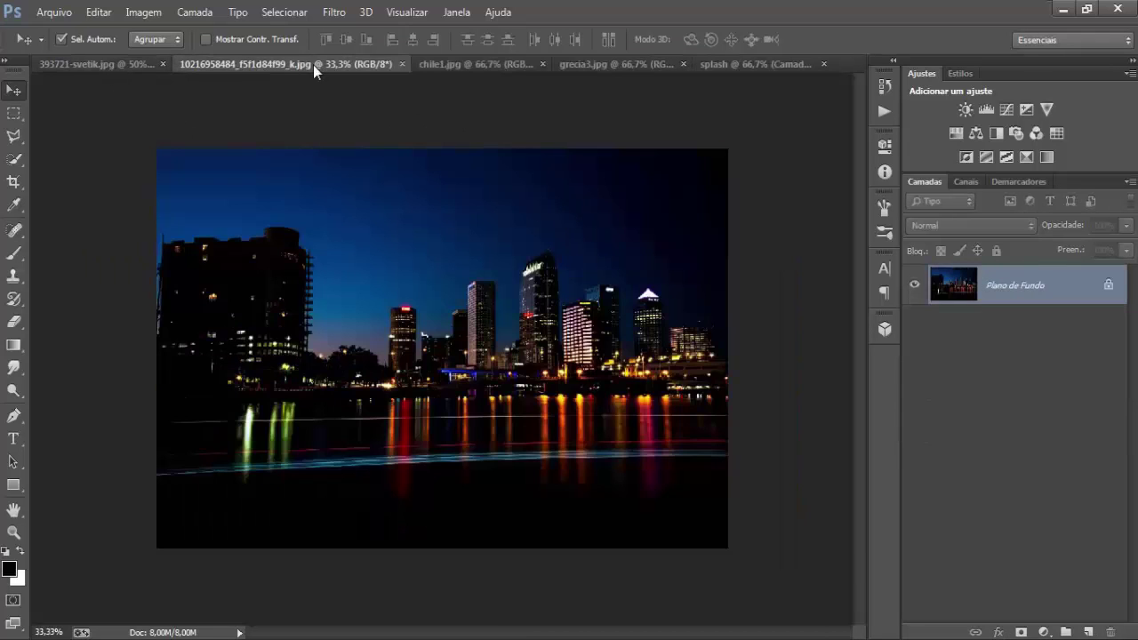
left_click(398, 65)
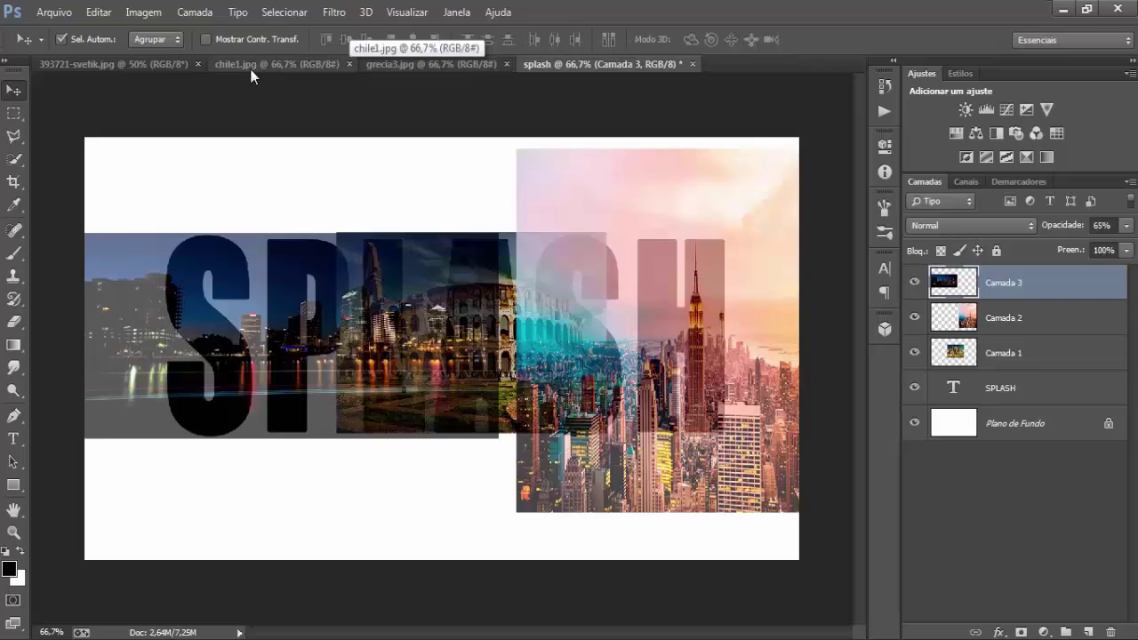
left_click(245, 63)
left_click(99, 63)
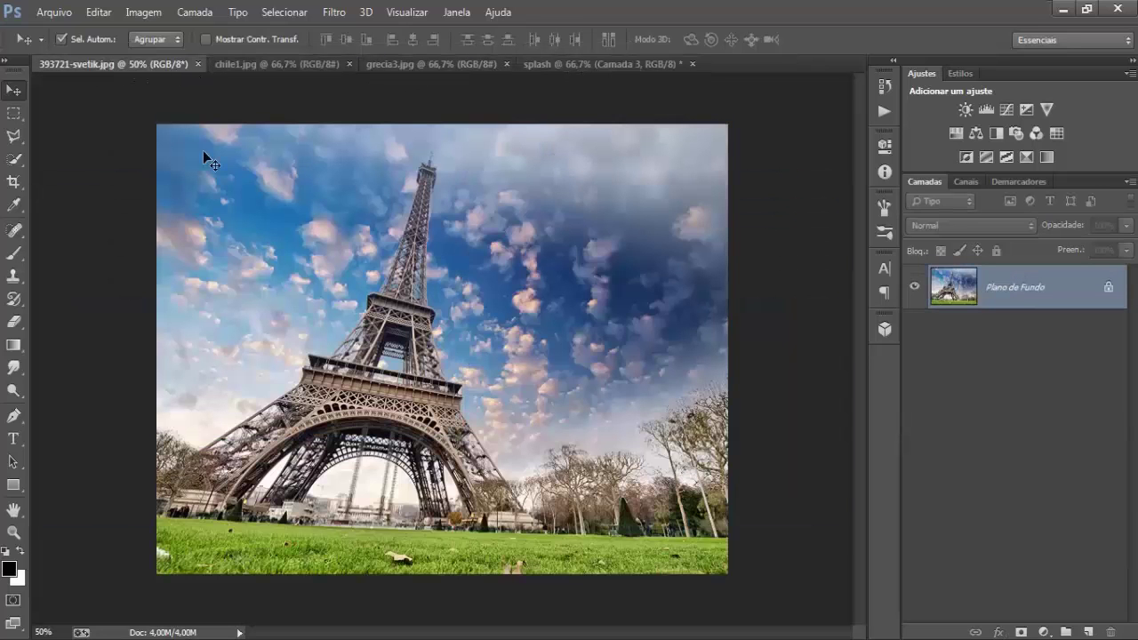
- Copy the Eiffel Tower photo into splash, convert its profile, and shrink it to about 62% on the left
left_click_drag(246, 241, 542, 71)
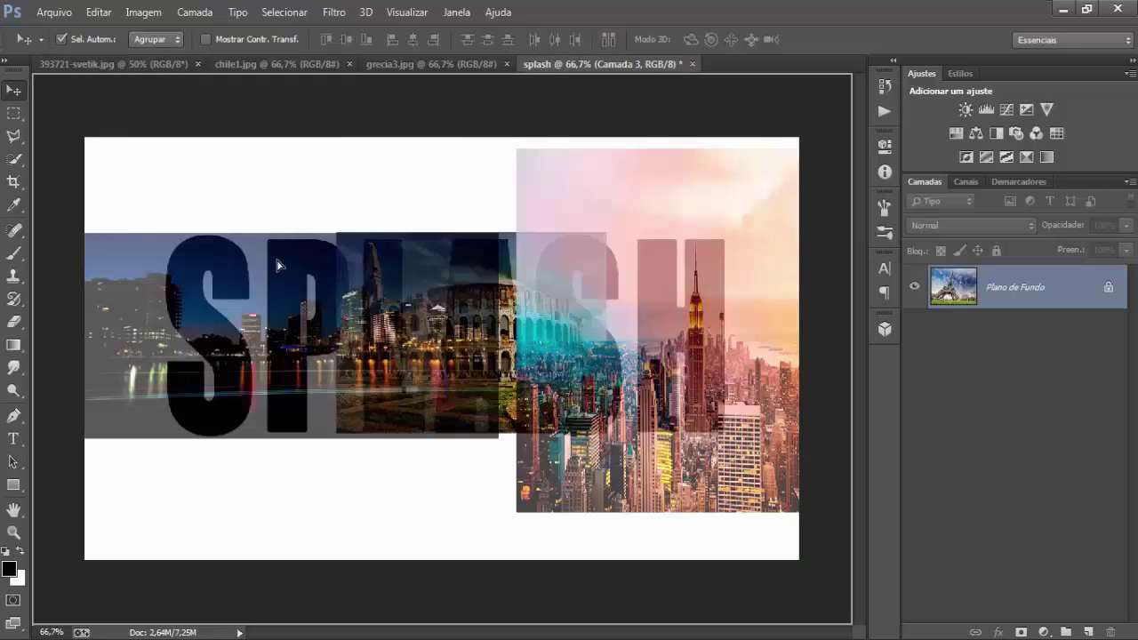
left_click_drag(542, 71, 261, 296)
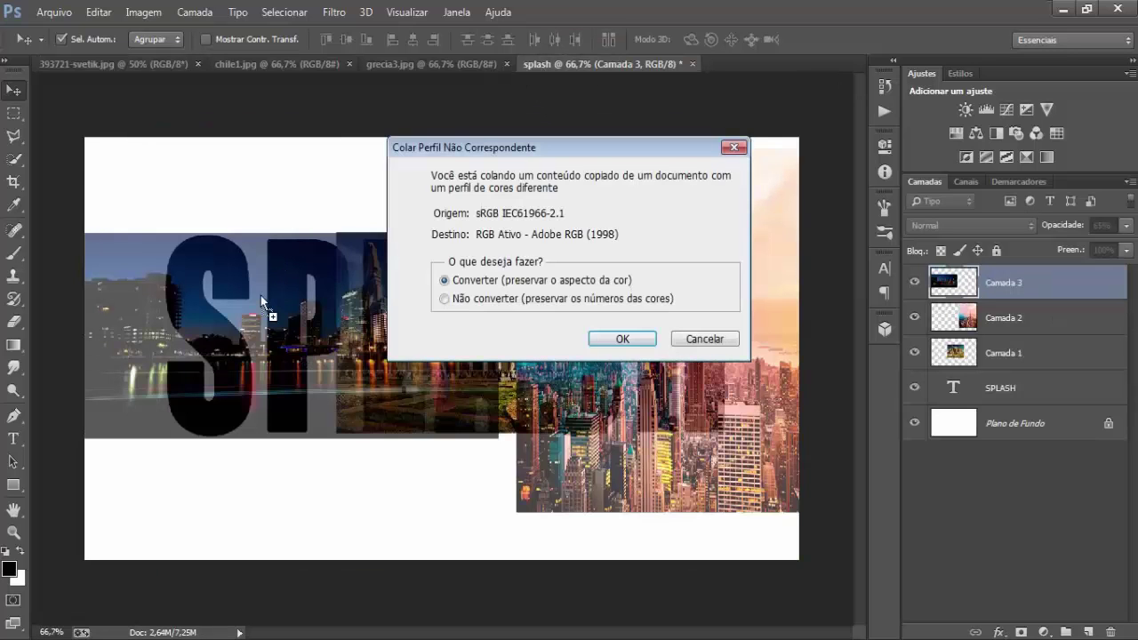
left_click(635, 337)
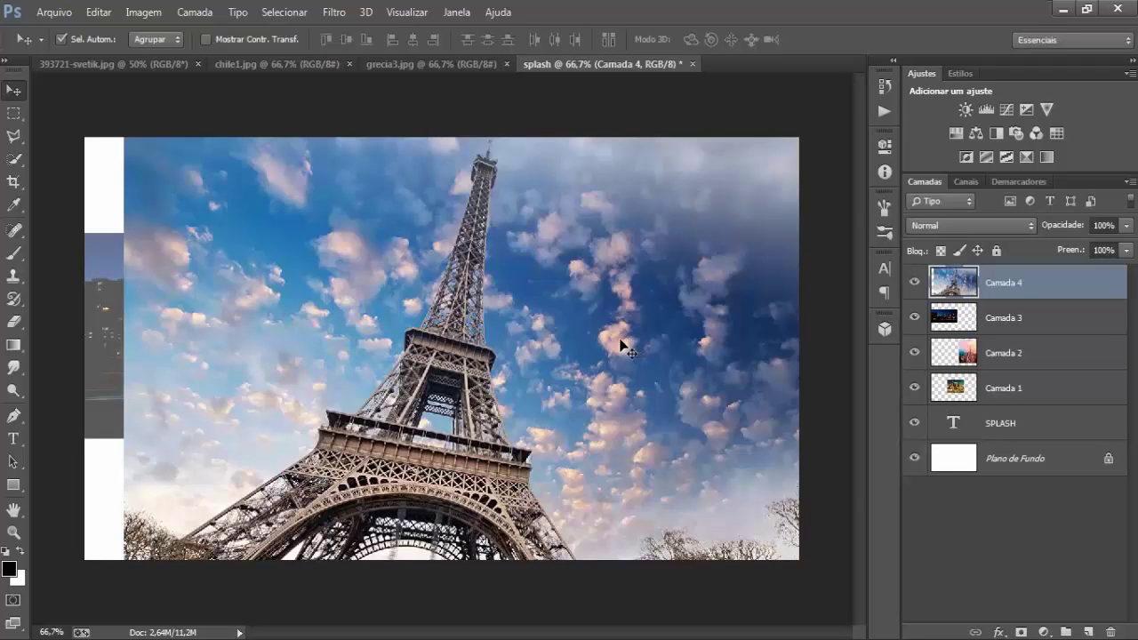
key("ctrl+t")
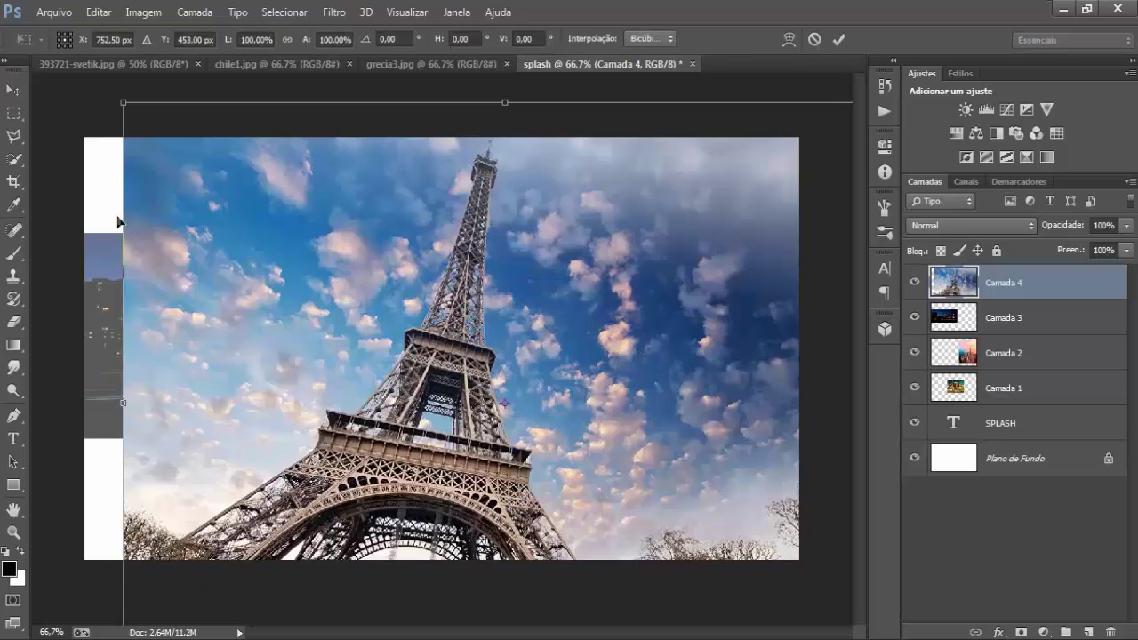
left_click_drag(125, 105, 268, 217)
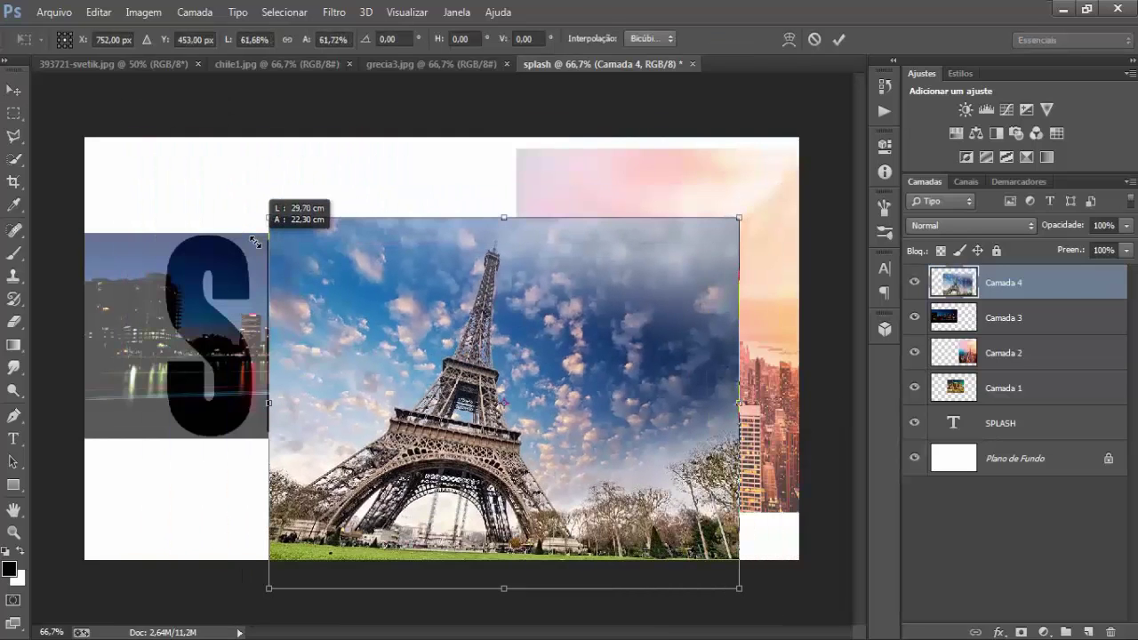
left_click_drag(338, 356, 153, 327)
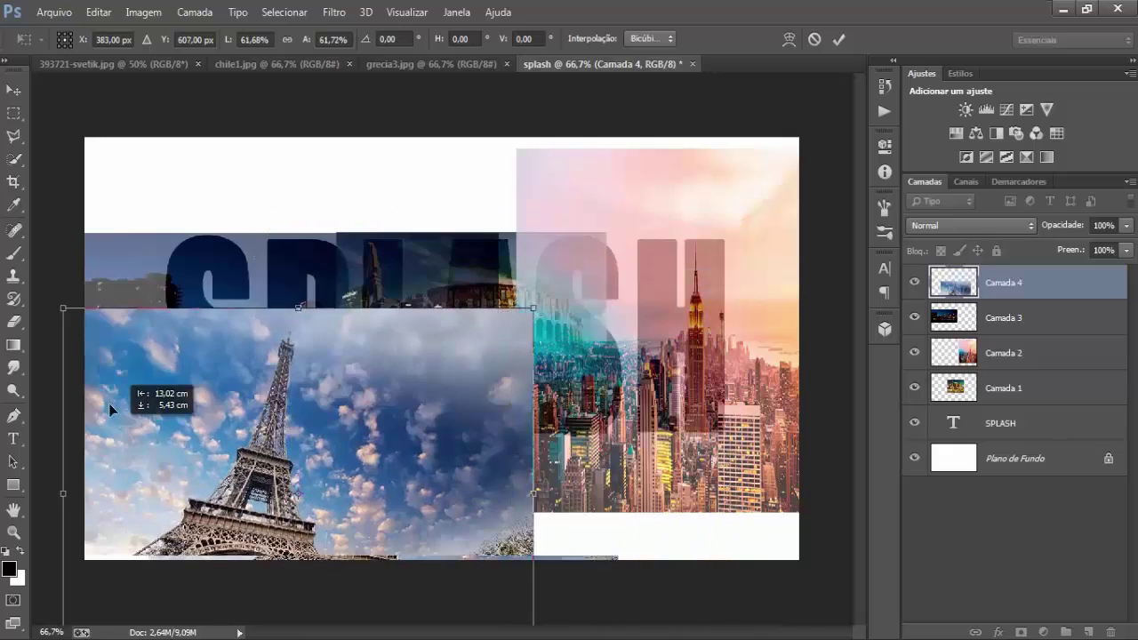
- Set the Eiffel layer to 77% opacity and fit it to the canvas's left edge, top to bottom
left_click(1127, 225)
left_click_drag(1126, 246, 1110, 249)
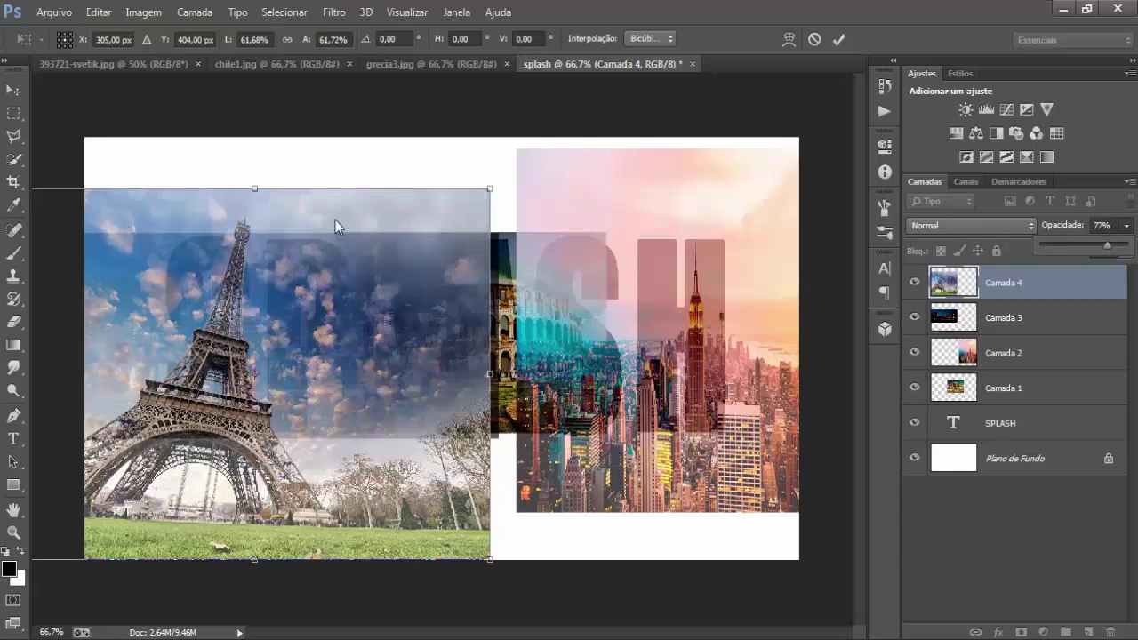
left_click_drag(208, 348, 207, 296)
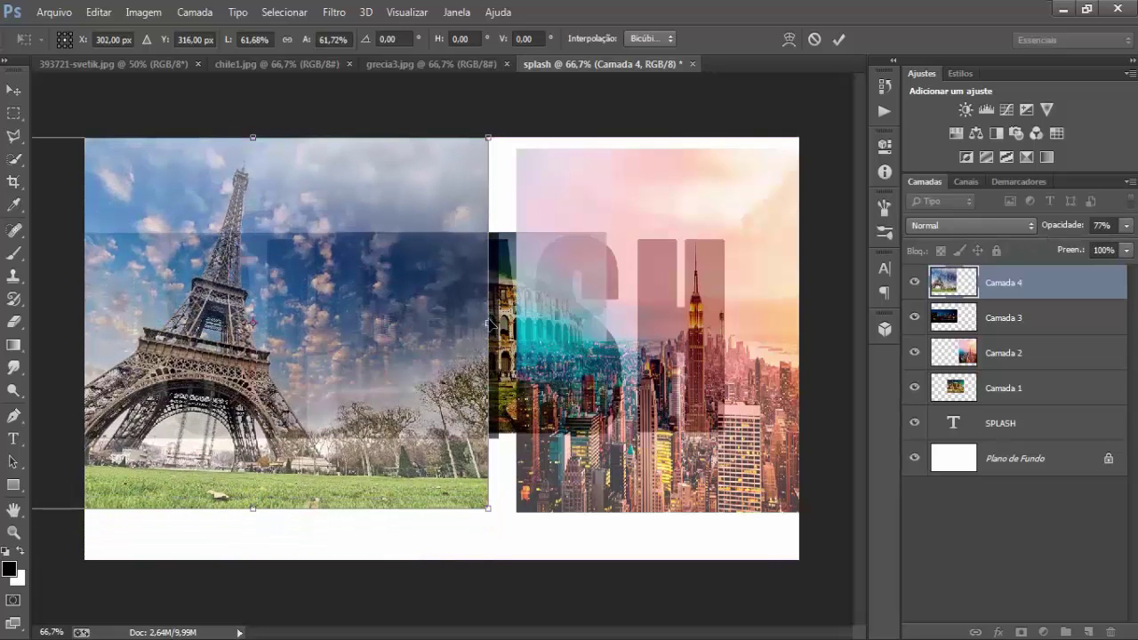
left_click_drag(490, 324, 344, 324)
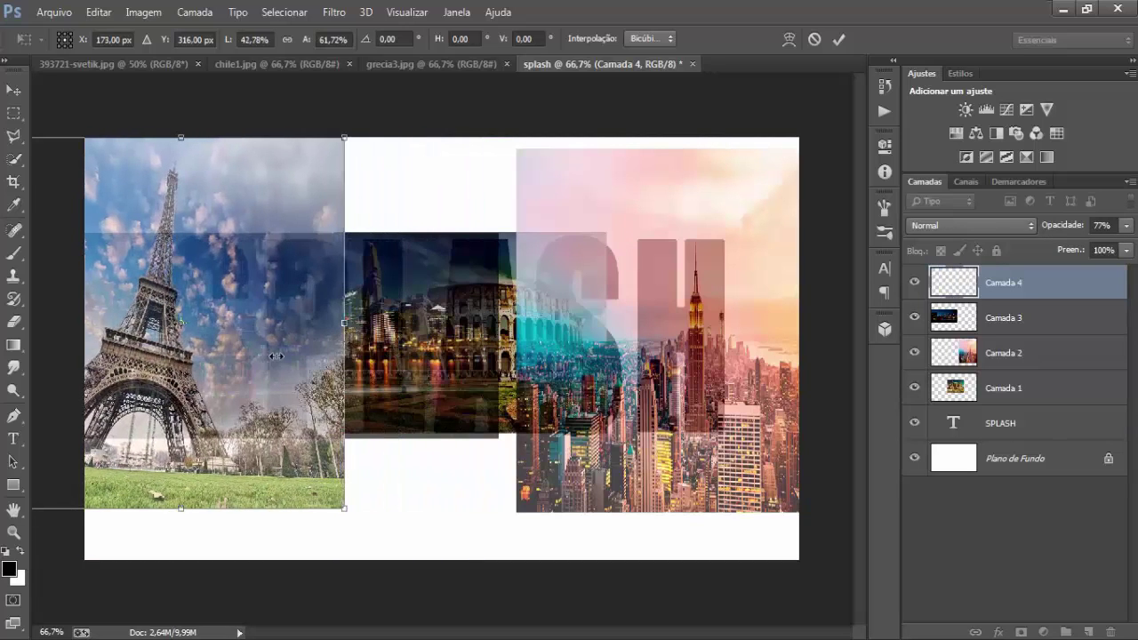
left_click_drag(276, 356, 286, 390)
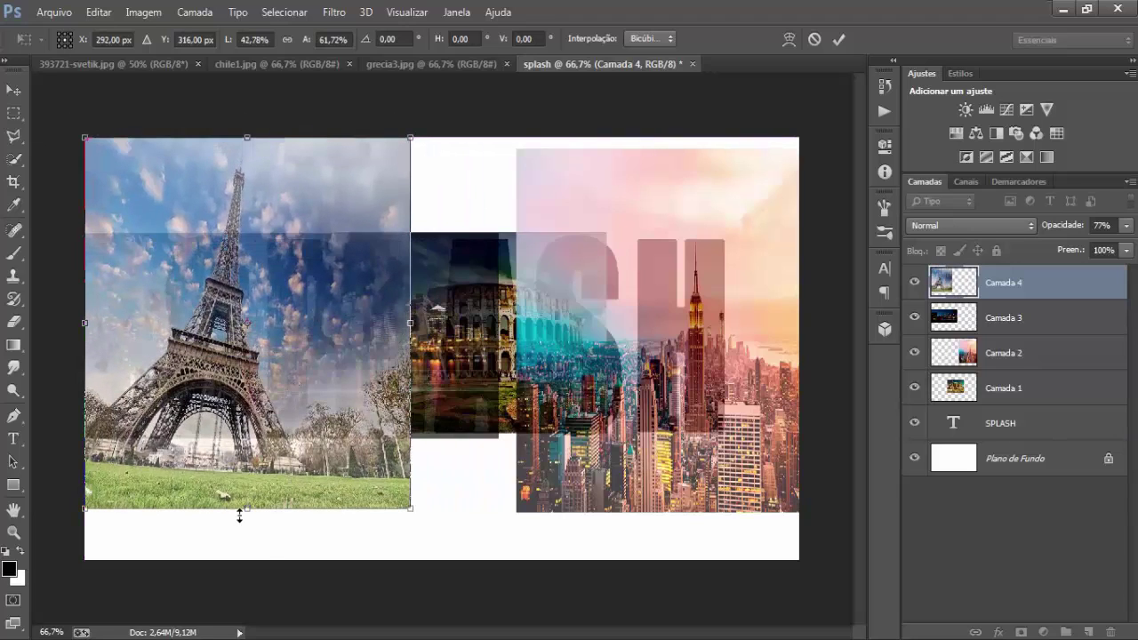
left_click_drag(252, 513, 251, 550)
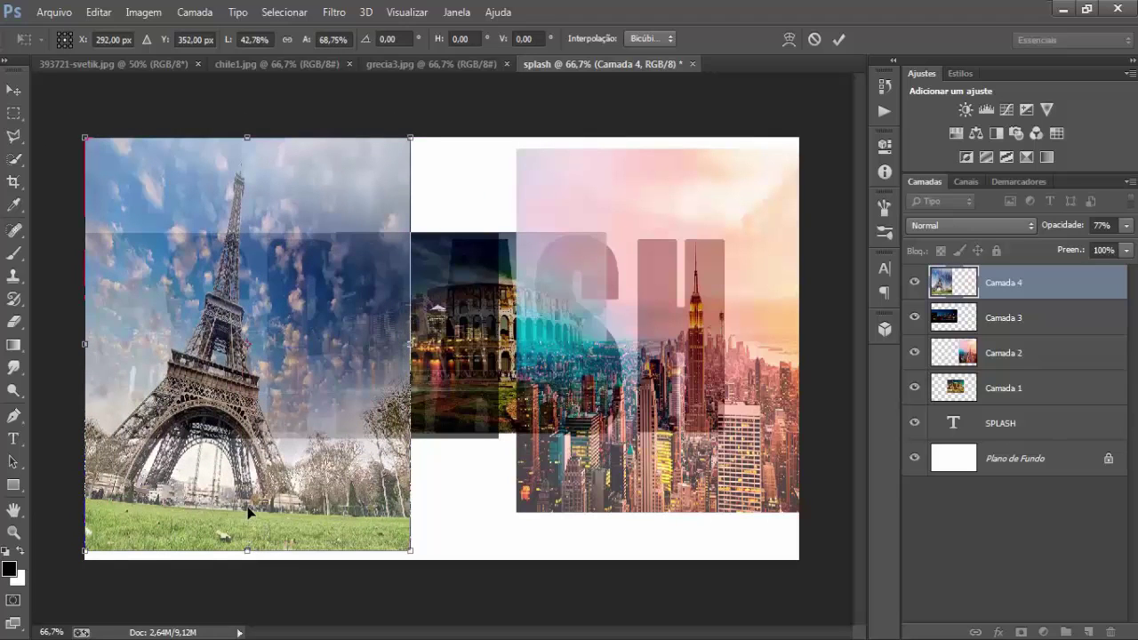
mouse_move(253, 506)
left_mouse_down()
mouse_move(254, 483)
mouse_move(241, 499)
left_mouse_up()
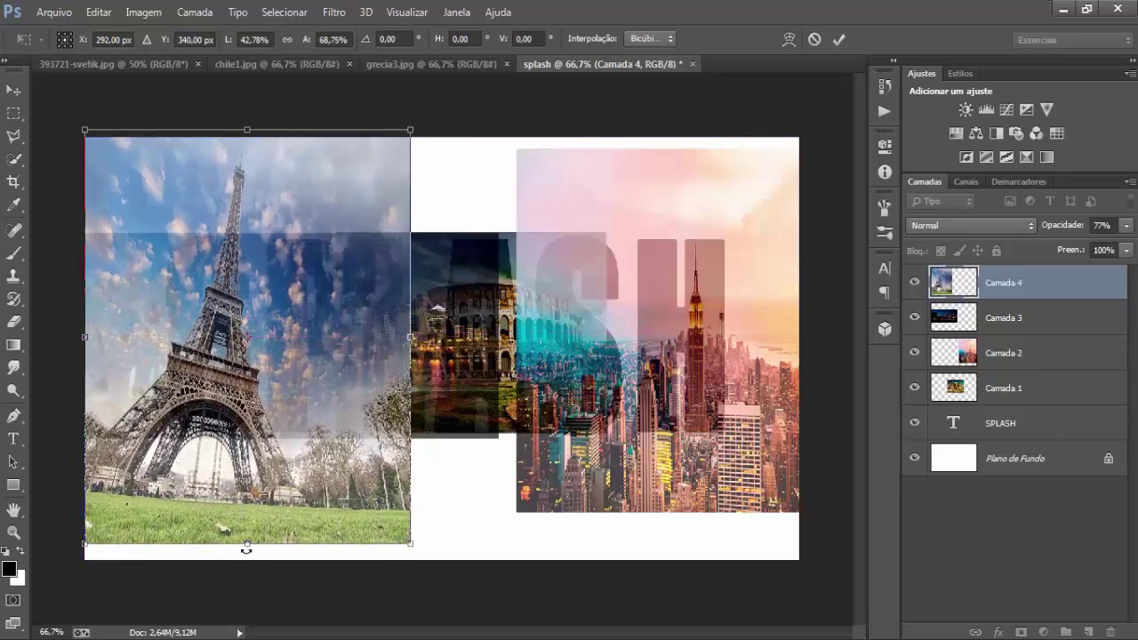
left_click_drag(248, 543, 252, 551)
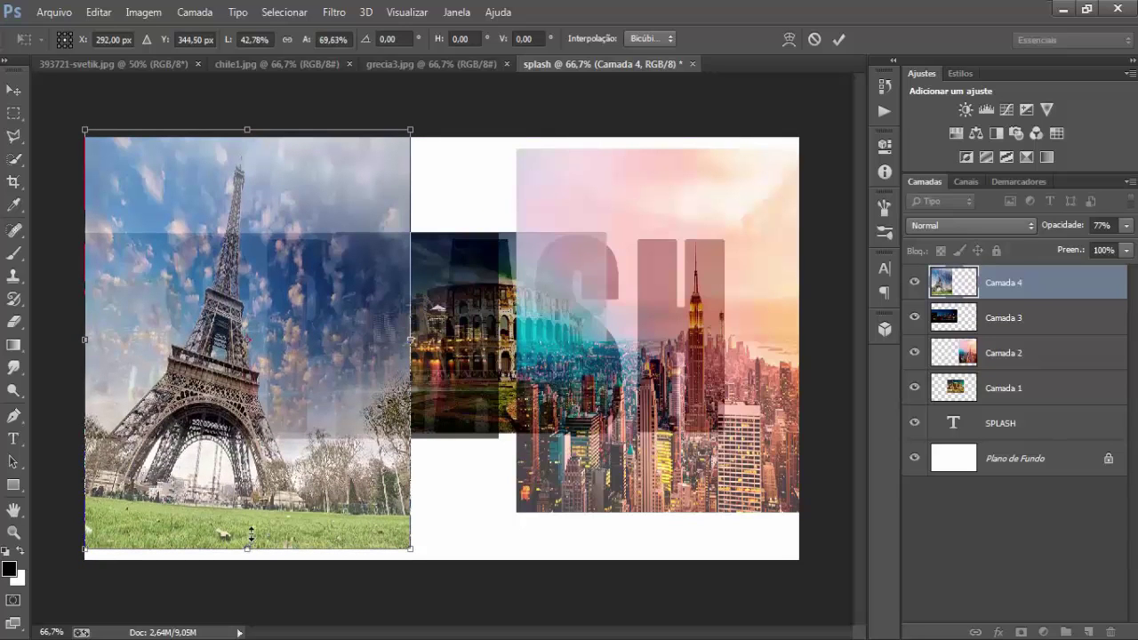
key("Return")
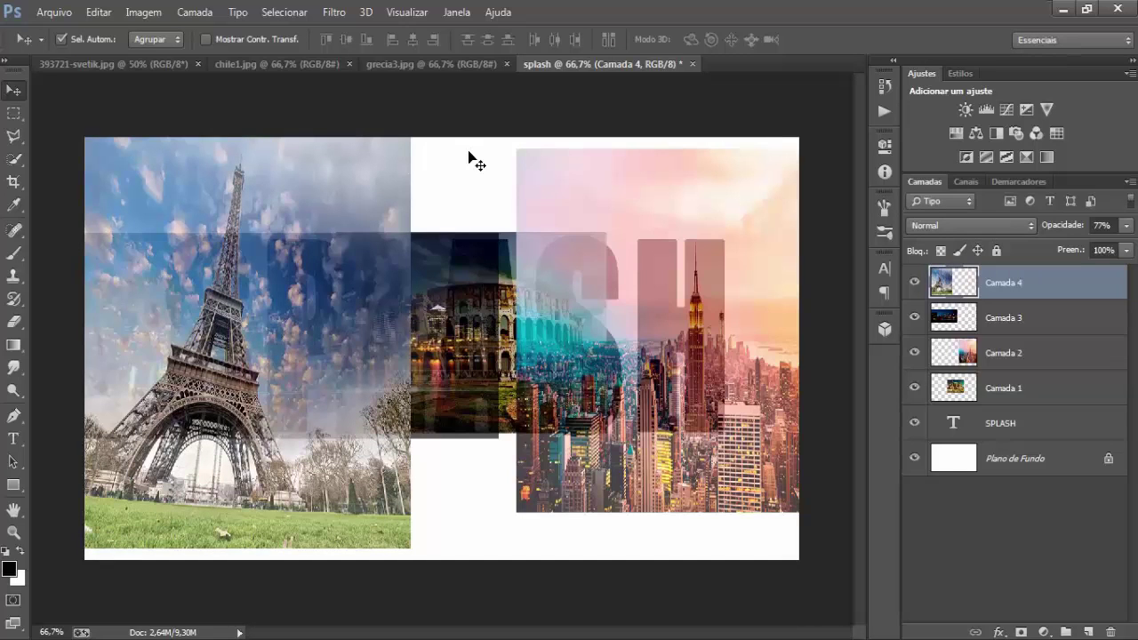
- Close the Eiffel Tower source document and bring up the snowy mountain photo
left_click(274, 64)
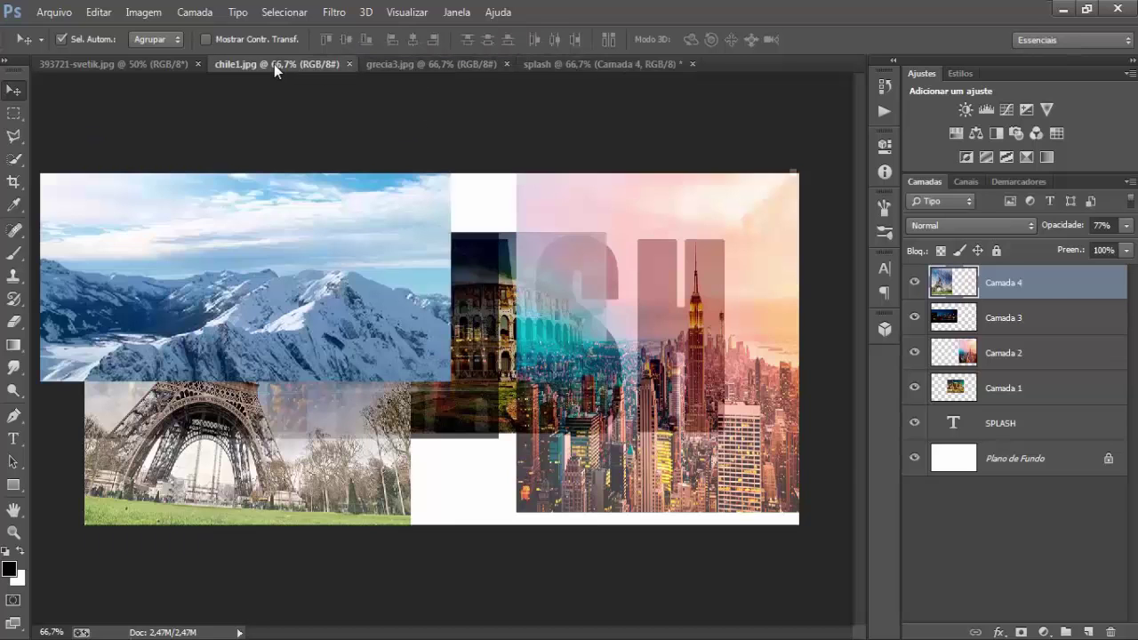
left_click(381, 65)
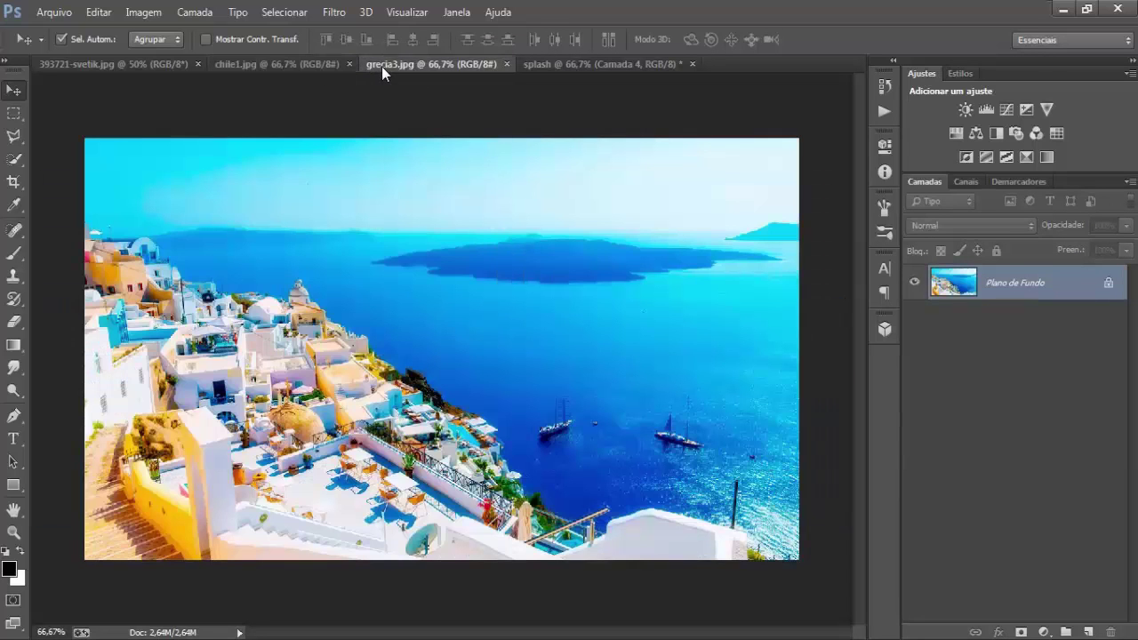
left_click(290, 64)
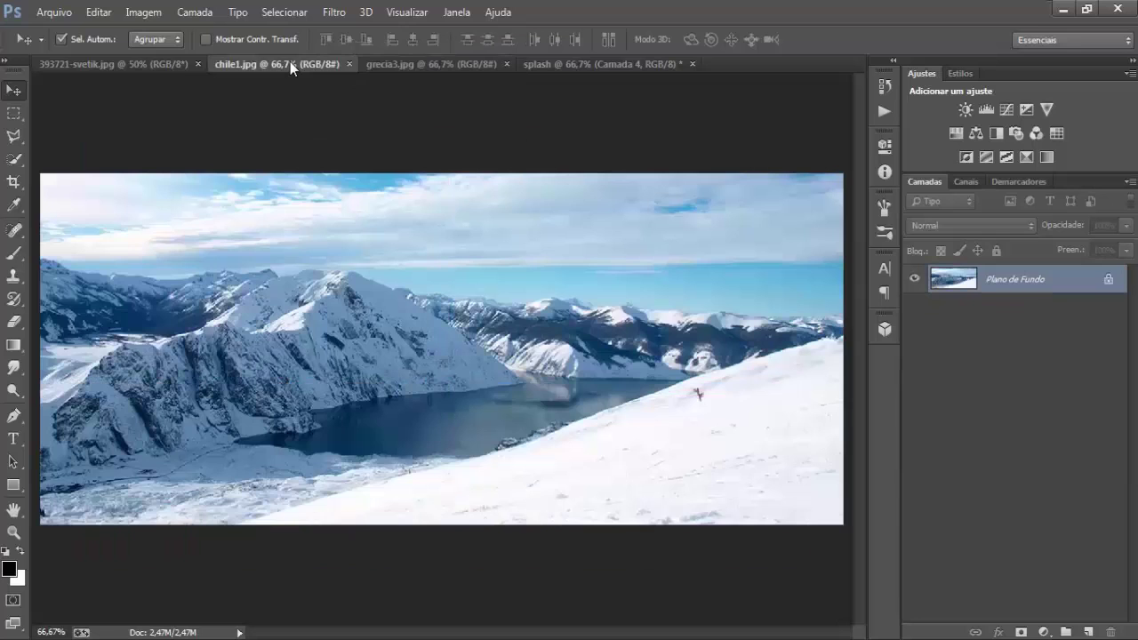
left_click(163, 66)
left_click(195, 62)
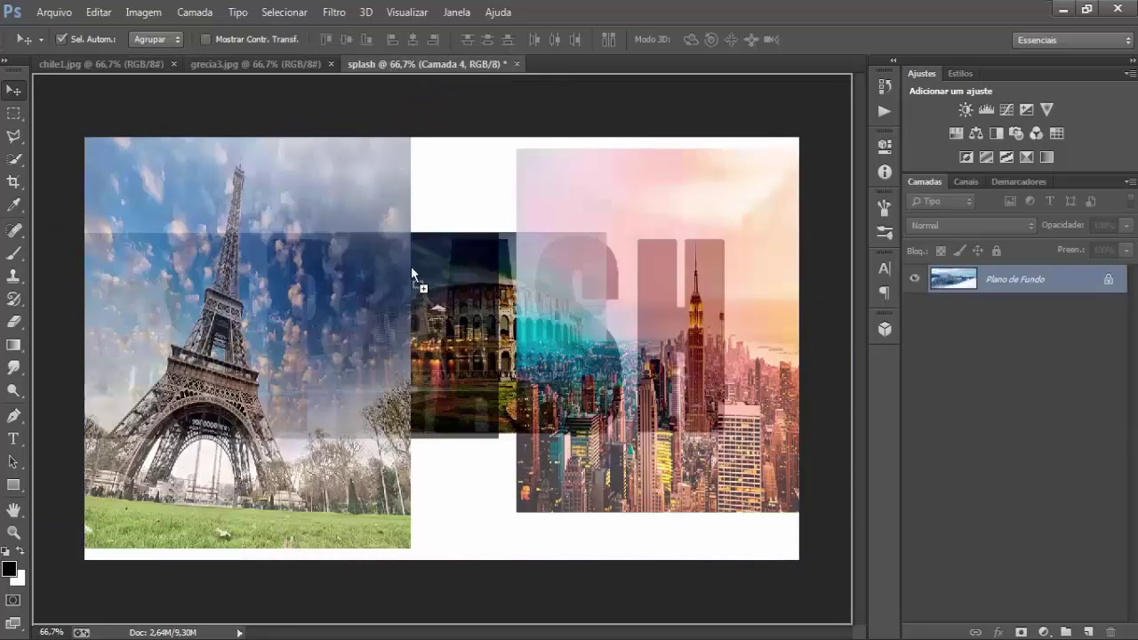
- Copy the mountain photo into splash, shrink it to about 83%, lower its opacity, and stretch it taller
left_click_drag(388, 68, 412, 270)
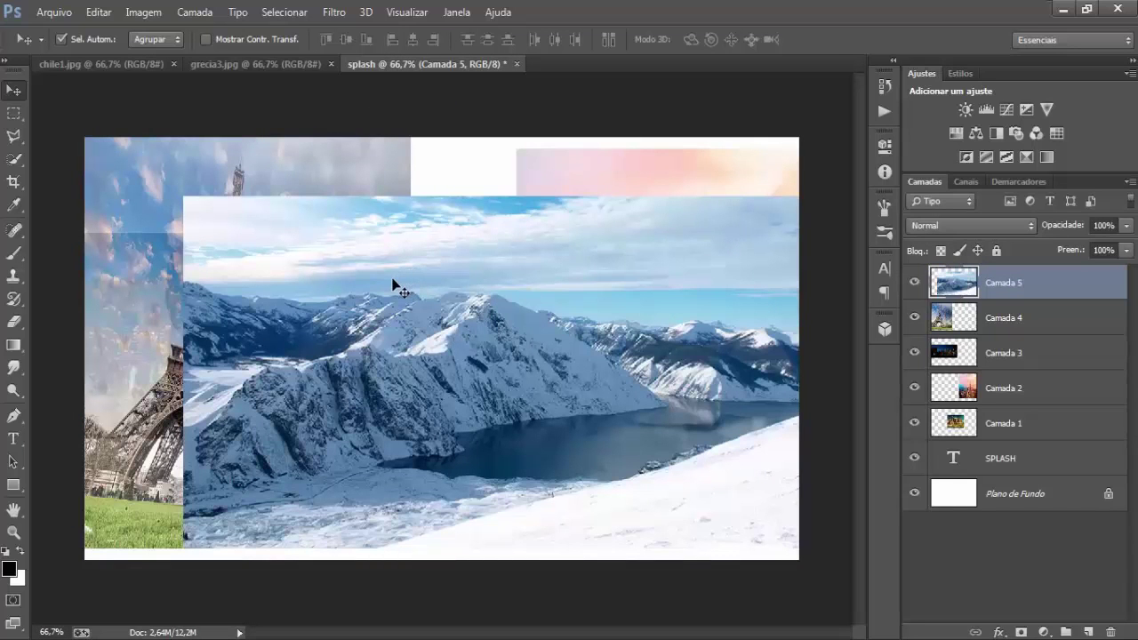
key("ctrl+t")
left_click_drag(182, 196, 250, 225)
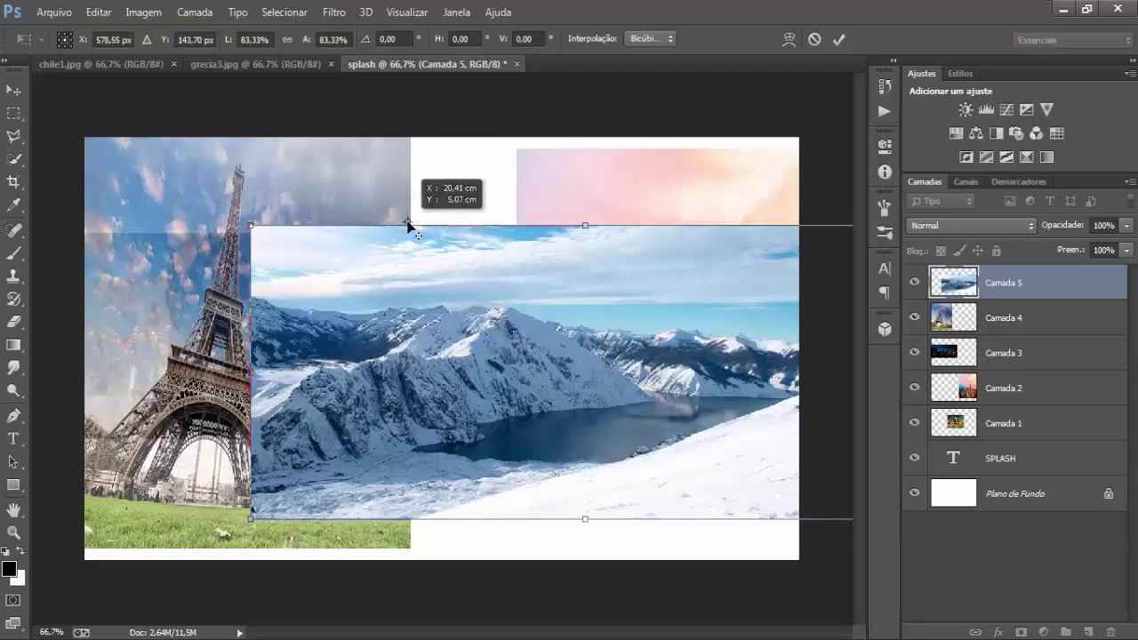
mouse_move(576, 343)
left_mouse_down()
mouse_move(492, 257)
mouse_move(488, 271)
left_mouse_up()
left_click(1126, 227)
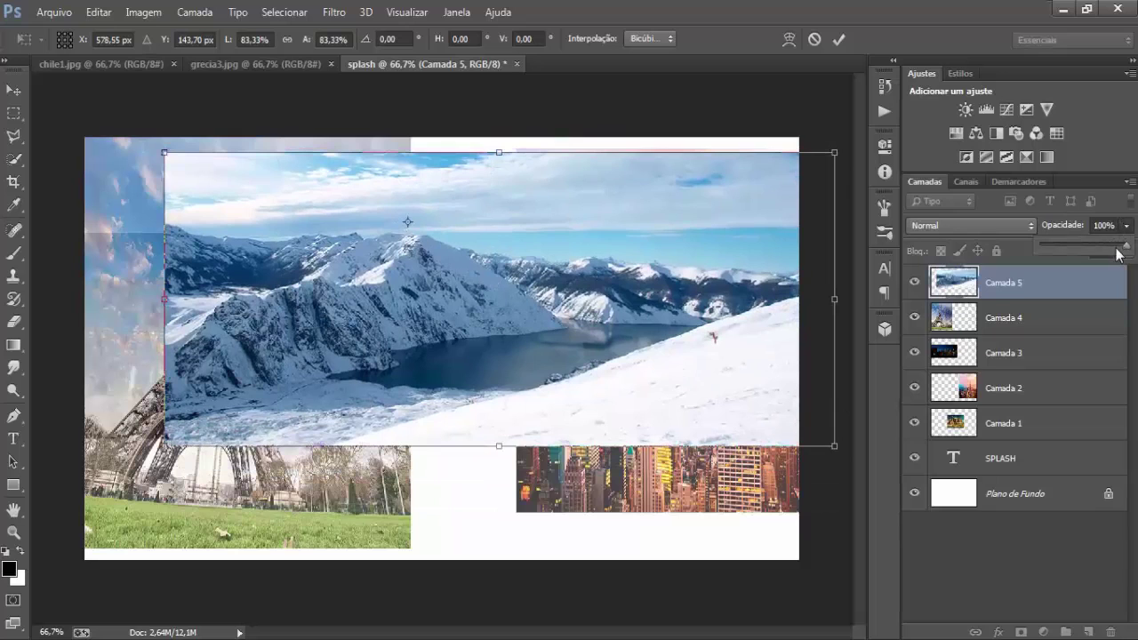
left_click_drag(1119, 255, 1103, 253)
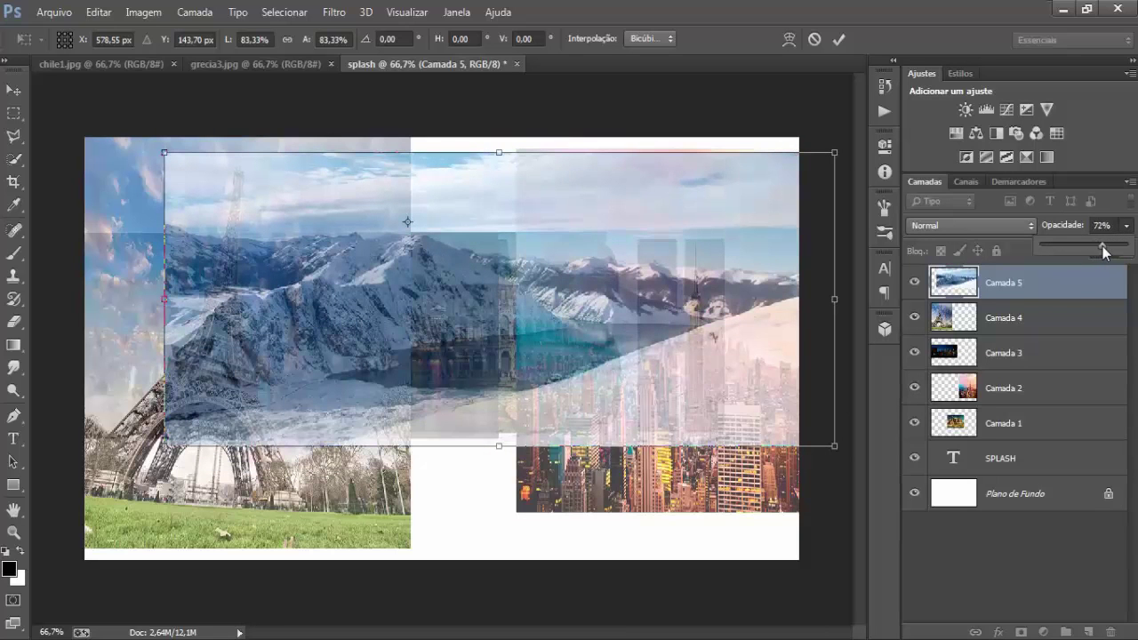
left_click_drag(499, 447, 499, 515)
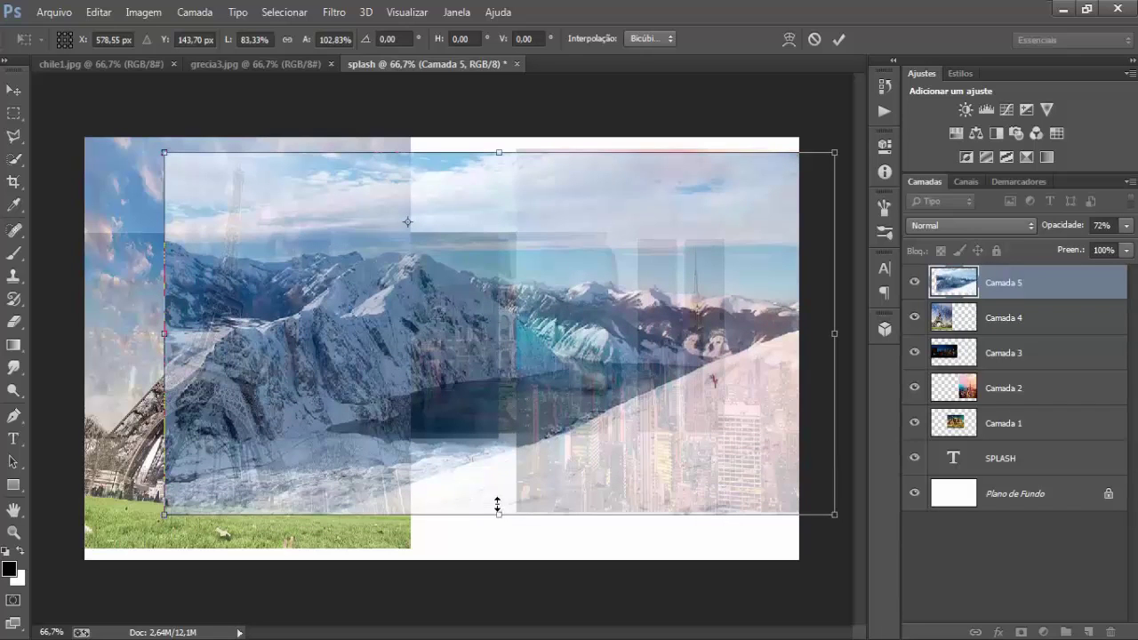
key("Return")
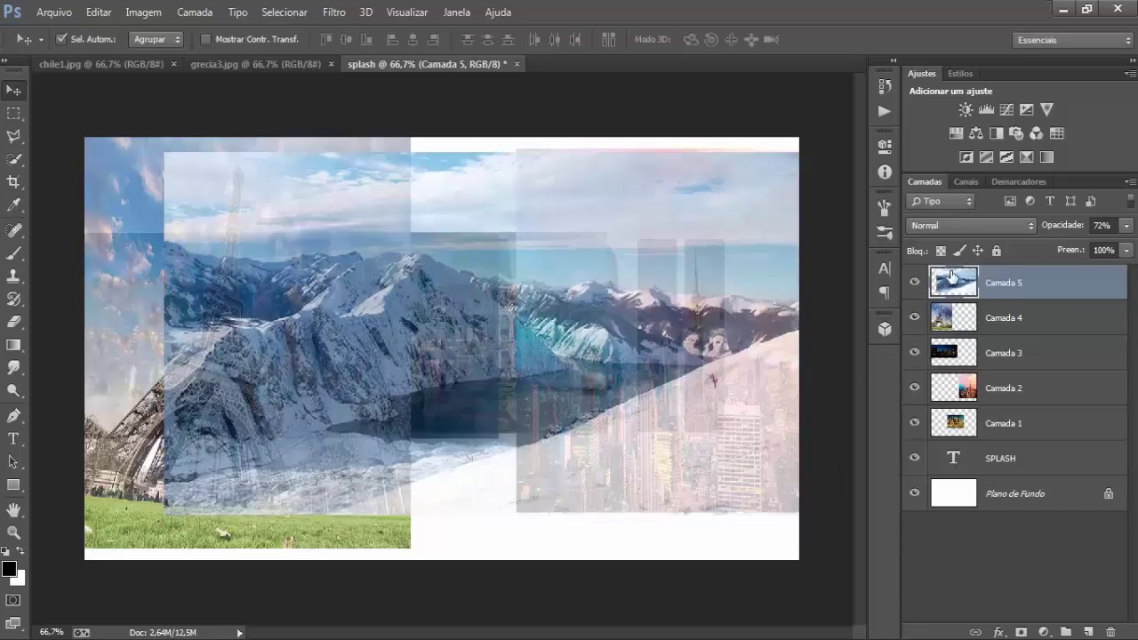
- Drag the Camada 5 mountain layer below Camada 1 and set its opacity to 64%
left_click_drag(952, 277, 965, 428)
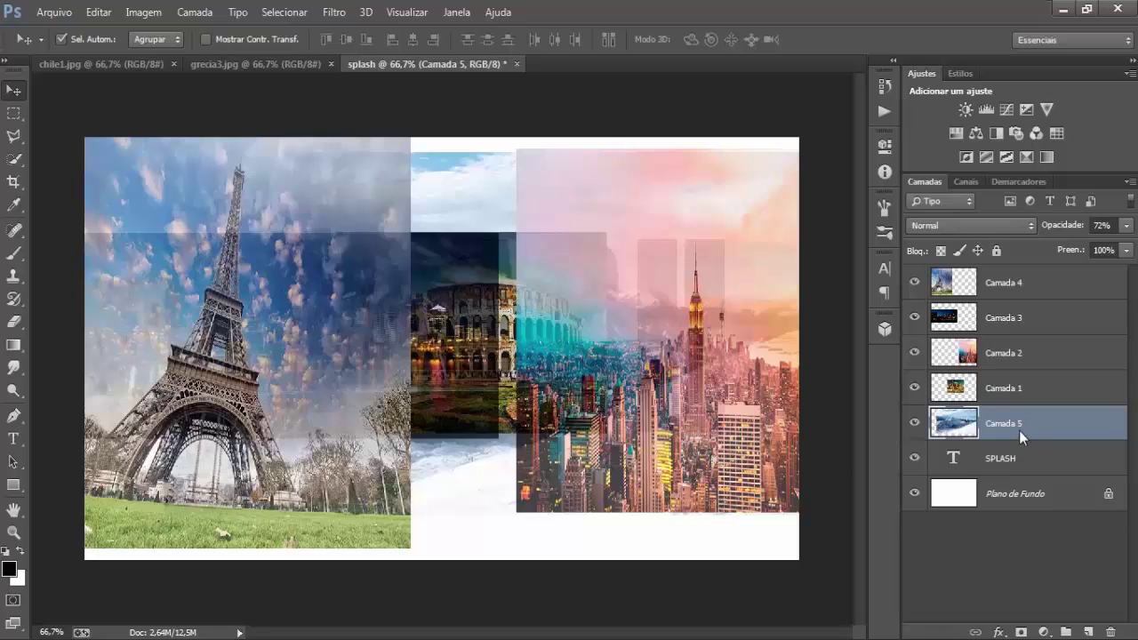
left_click(1128, 227)
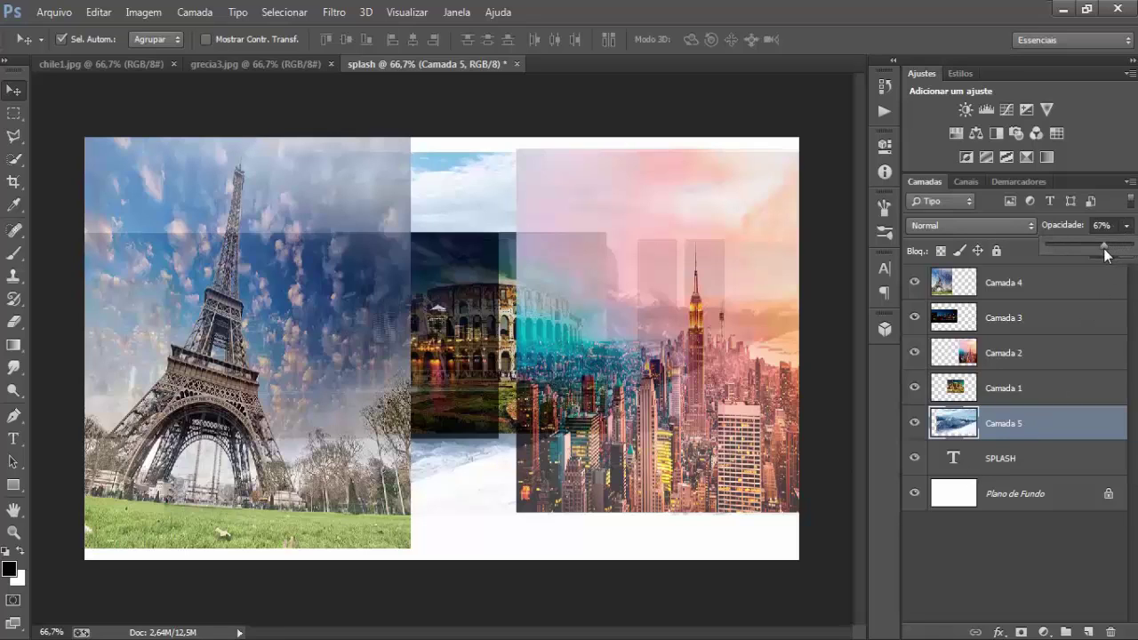
left_click_drag(1104, 248, 1102, 249)
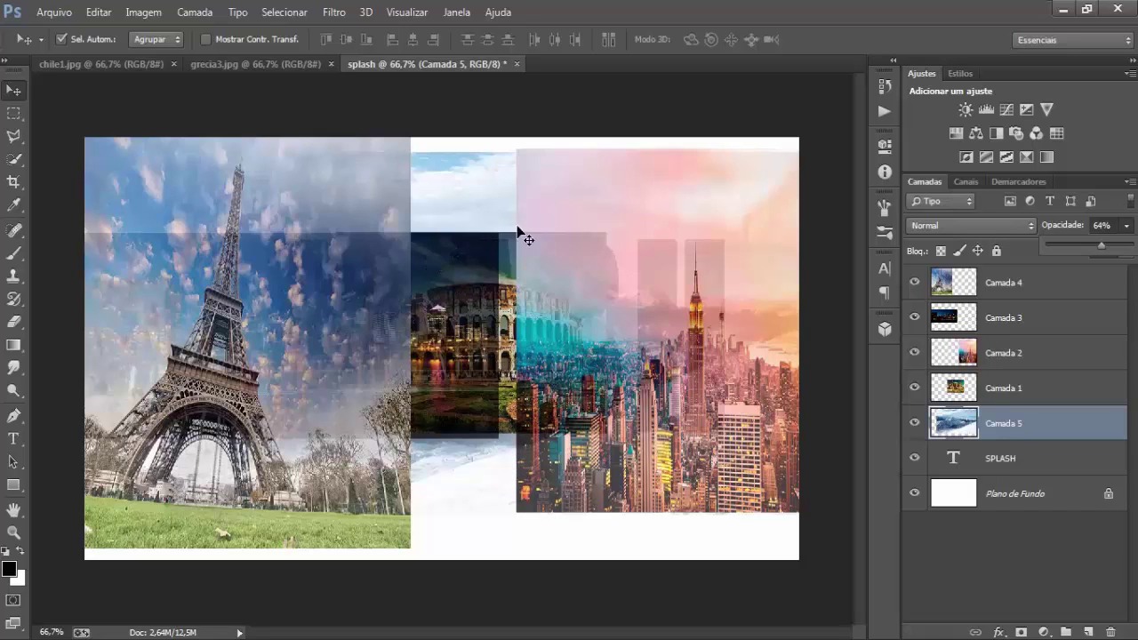
left_click(1021, 248)
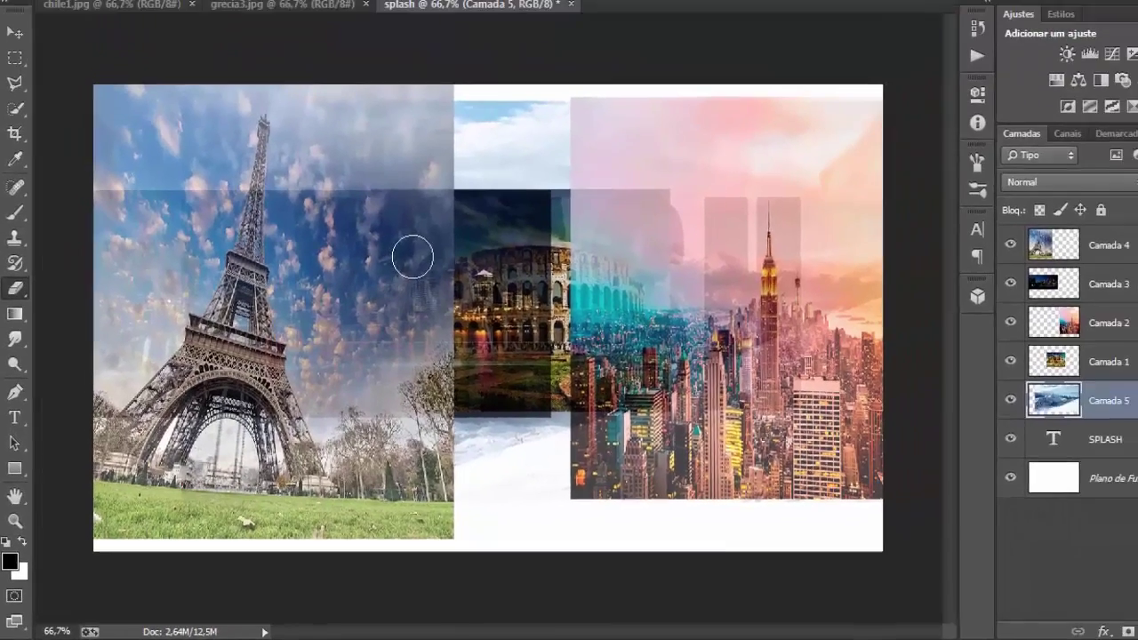
- Give the Eraser a soft round brush
right_click(373, 293)
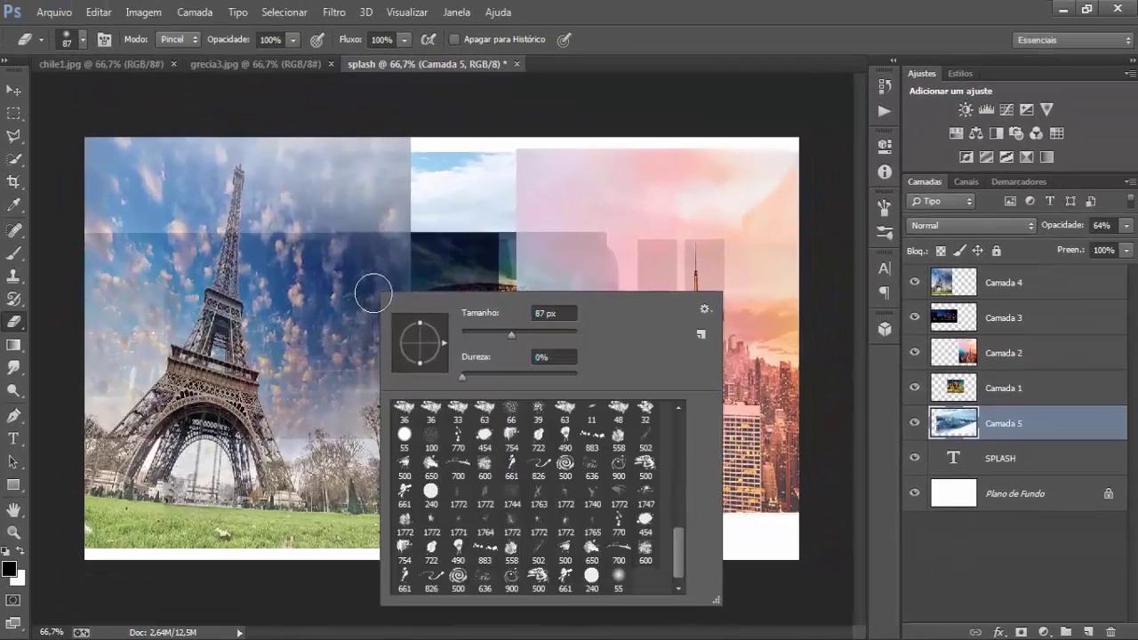
left_click_drag(684, 546, 689, 426)
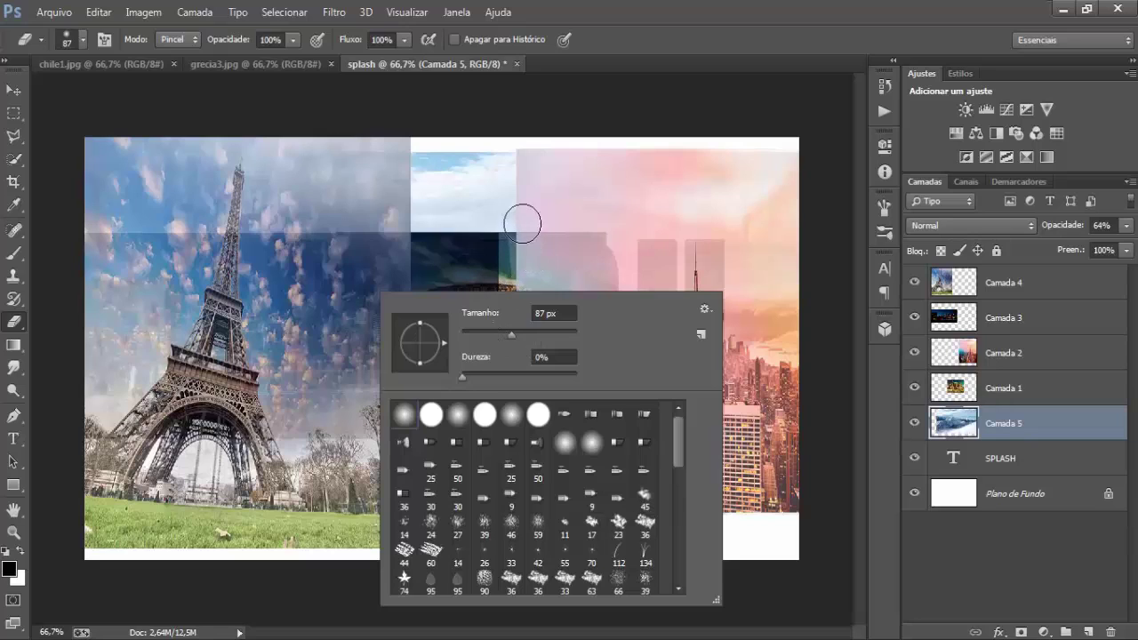
left_click(524, 218)
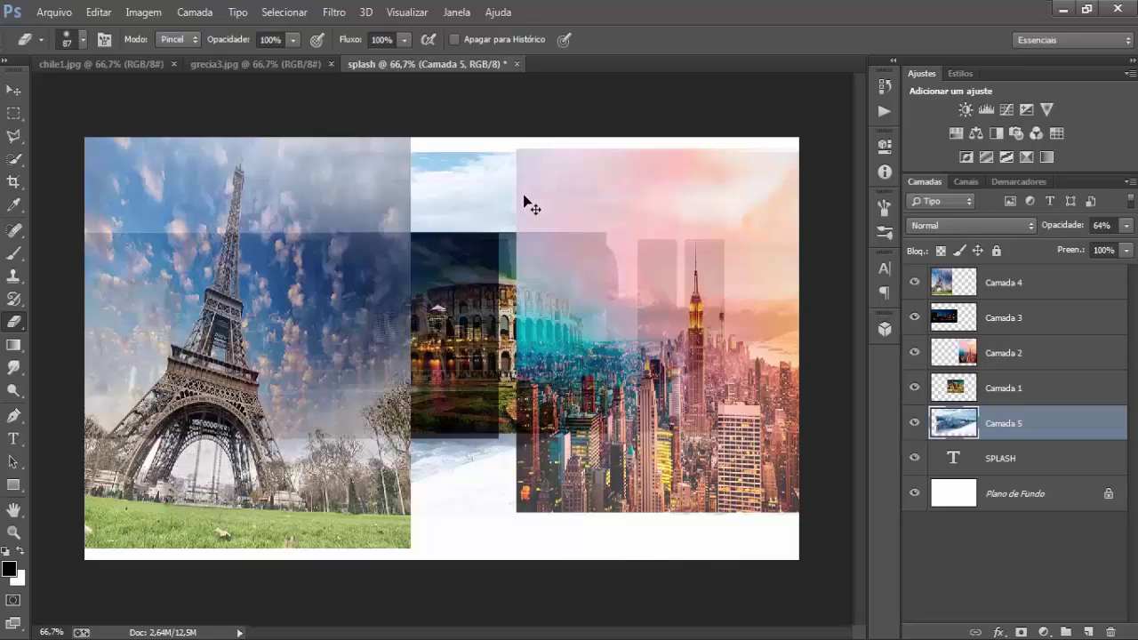
- Softly erase overlapping edges on Camada 2, 4 and 3 to reveal the Colosseum
left_click(964, 358)
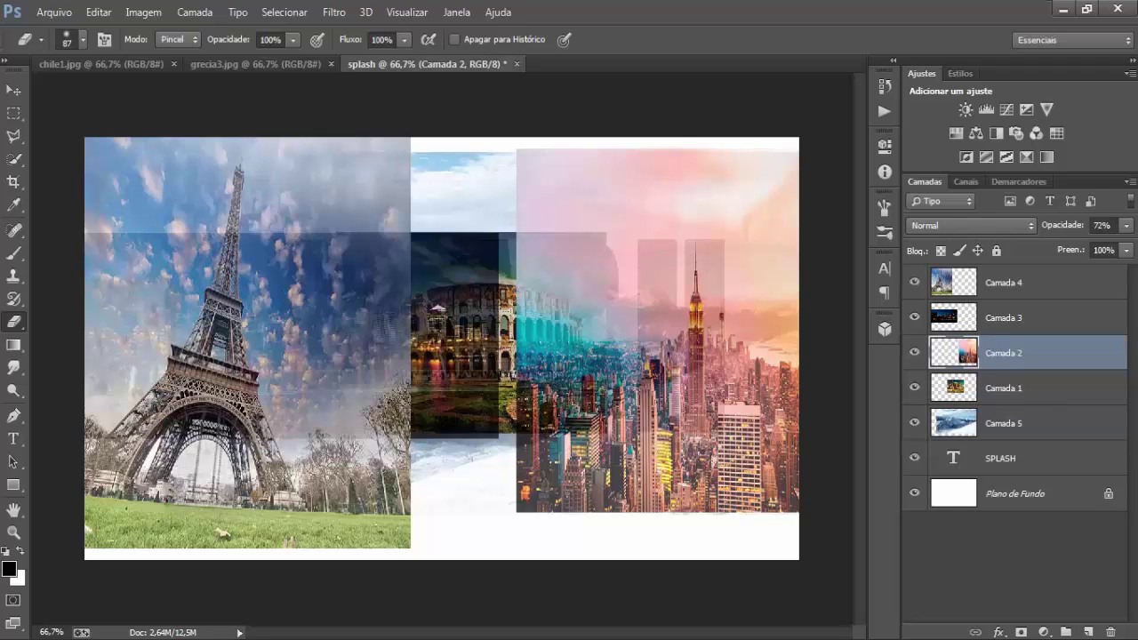
mouse_move(502, 503)
left_mouse_down()
mouse_move(514, 444)
mouse_move(519, 491)
mouse_move(522, 249)
mouse_move(547, 327)
mouse_move(500, 460)
mouse_move(544, 386)
mouse_move(560, 313)
mouse_move(516, 223)
mouse_move(518, 169)
mouse_move(562, 311)
mouse_move(539, 409)
mouse_move(517, 430)
mouse_move(575, 378)
mouse_move(576, 266)
mouse_move(584, 300)
mouse_move(511, 436)
mouse_move(578, 391)
mouse_move(587, 253)
mouse_move(556, 243)
mouse_move(566, 418)
mouse_move(529, 442)
left_mouse_up()
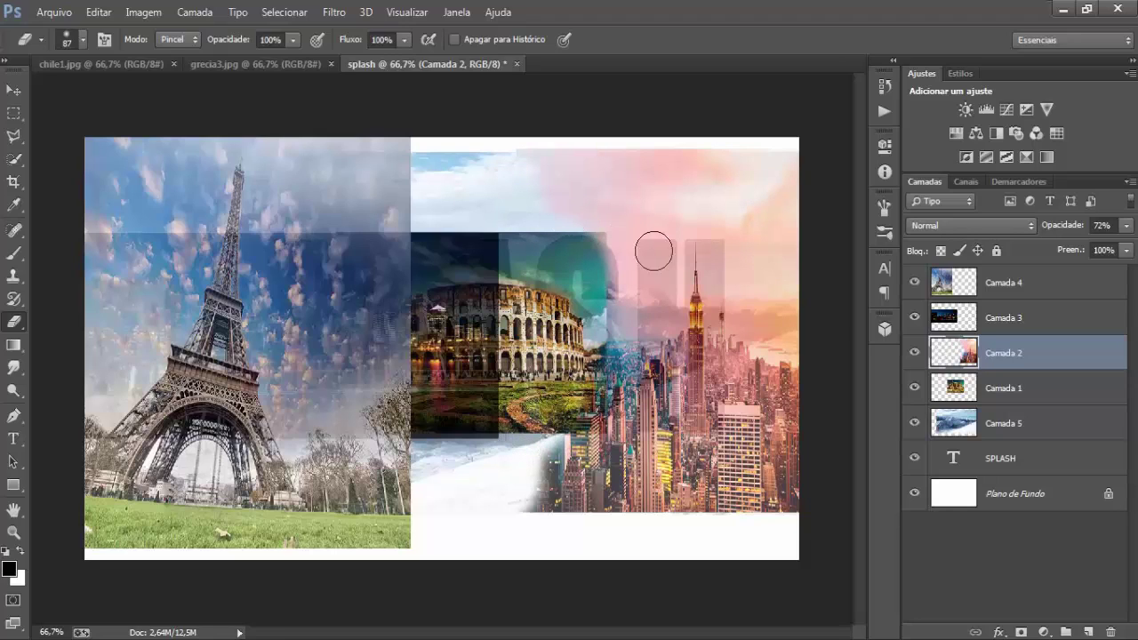
left_click(950, 286)
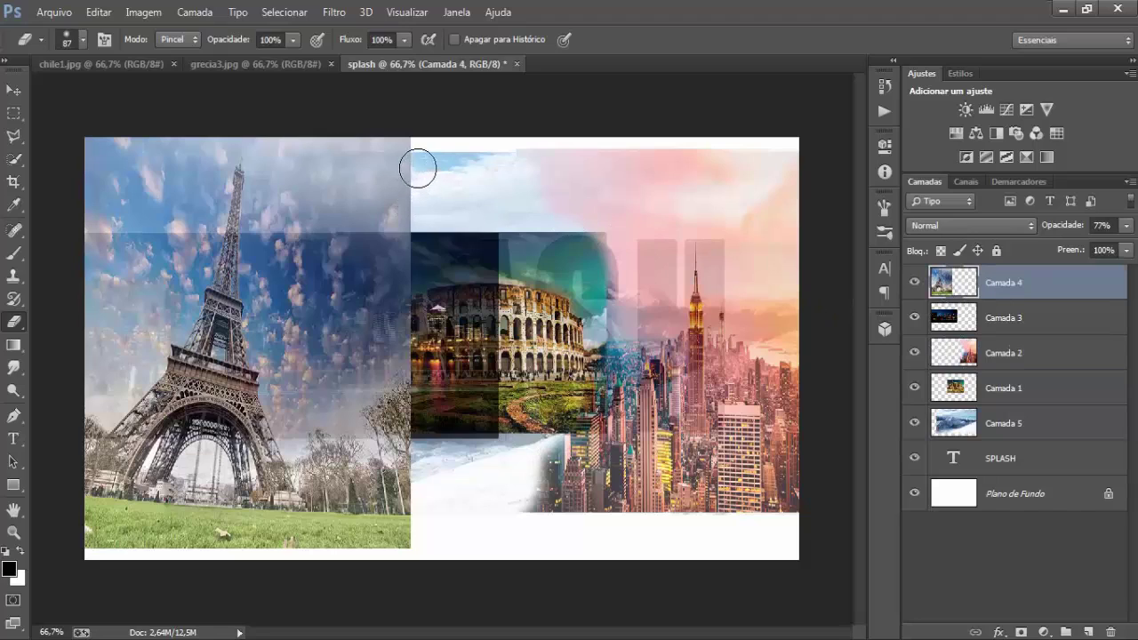
mouse_move(418, 168)
left_mouse_down()
mouse_move(400, 193)
mouse_move(397, 294)
mouse_move(437, 484)
mouse_move(404, 449)
mouse_move(369, 338)
mouse_move(432, 228)
left_mouse_up()
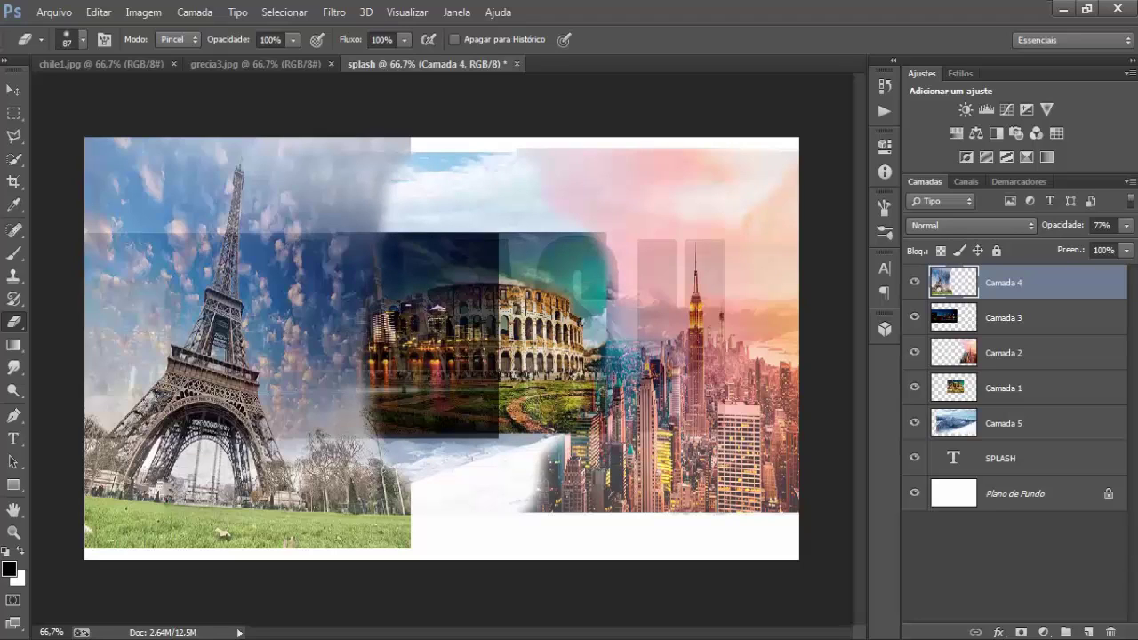
key("alt+bracketleft")
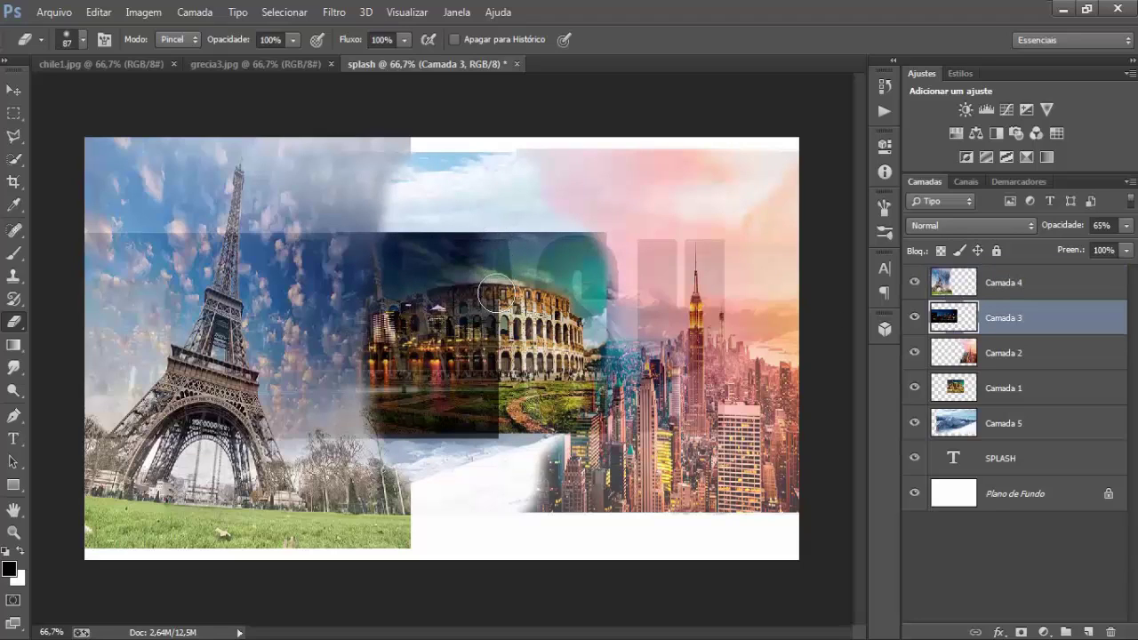
mouse_move(496, 294)
left_mouse_down()
mouse_move(502, 418)
mouse_move(444, 360)
mouse_move(504, 260)
mouse_move(429, 294)
mouse_move(469, 404)
mouse_move(498, 426)
mouse_move(404, 343)
mouse_move(484, 254)
mouse_move(426, 254)
mouse_move(413, 342)
mouse_move(460, 411)
mouse_move(412, 397)
mouse_move(420, 257)
left_mouse_up()
left_click_drag(419, 241, 425, 418)
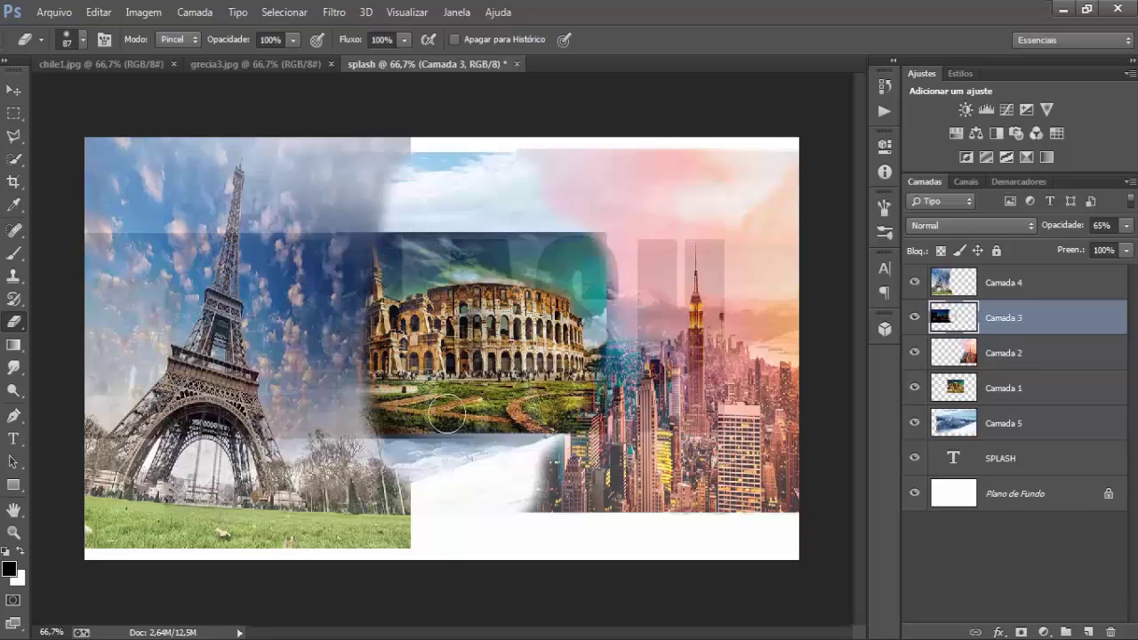
- Erase a band of grass below the Colosseum on Camada 1, redoing the stroke once
left_click(957, 397)
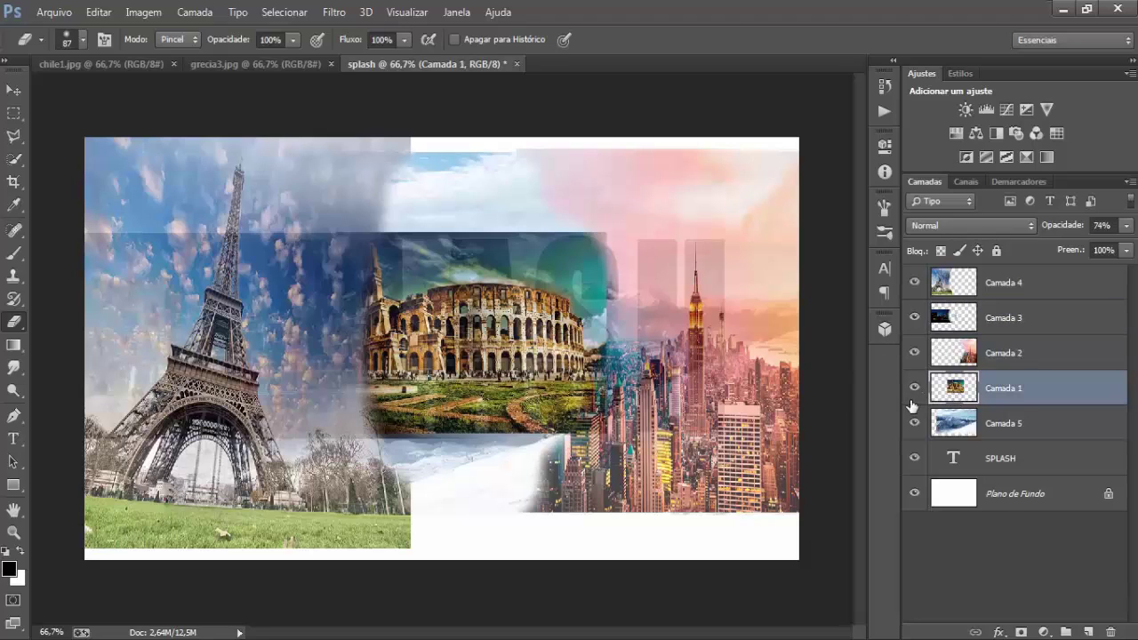
left_click_drag(595, 427, 410, 433)
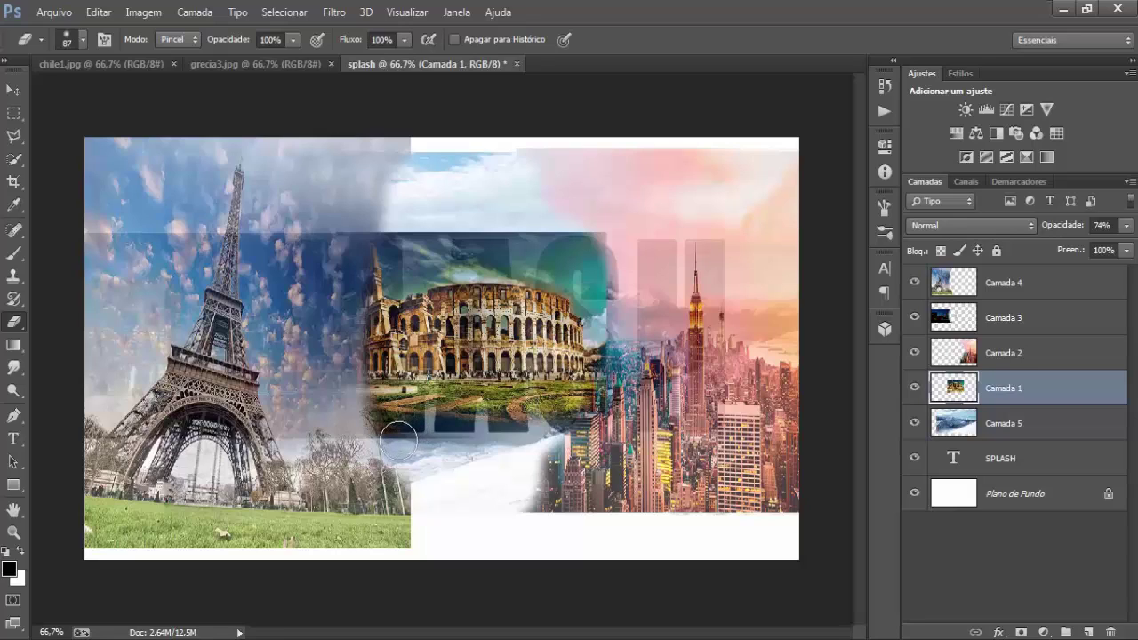
key("ctrl+z")
left_click_drag(391, 441, 597, 444)
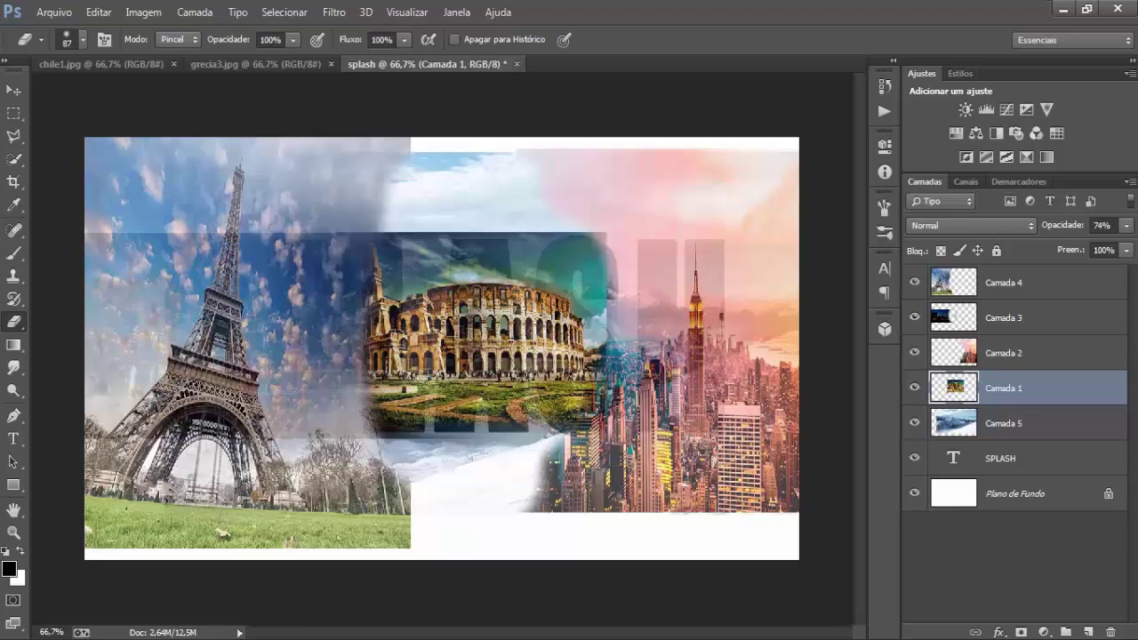
- On Camada 1, erase the teal edge strip and the dark band above the Colosseum
left_click(955, 285)
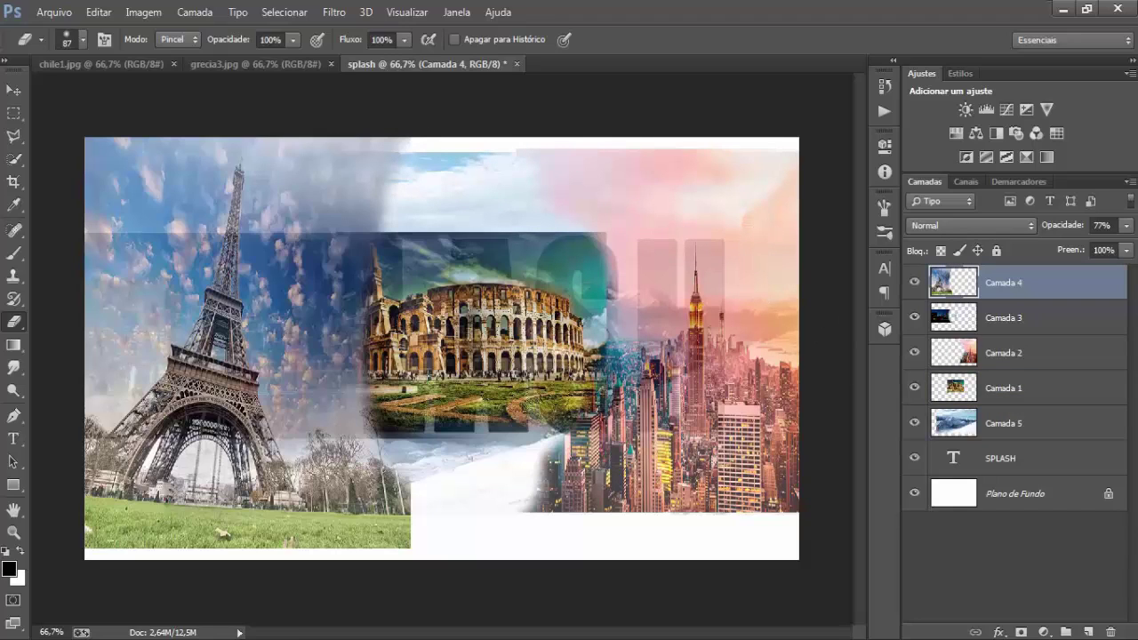
key("alt+bracketleft")
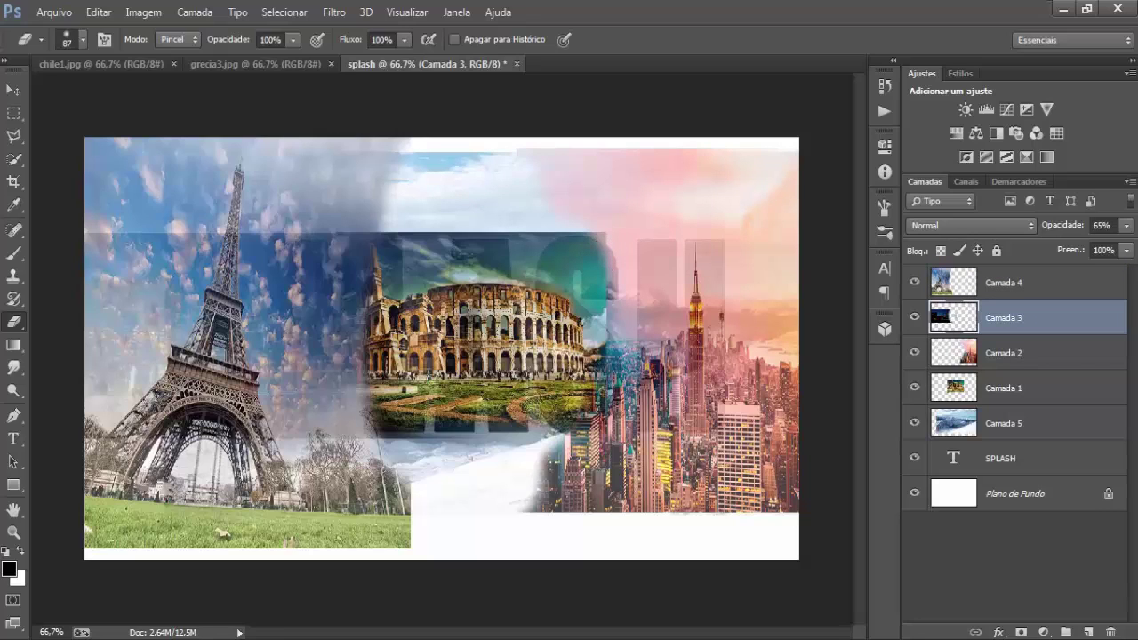
left_click(948, 389)
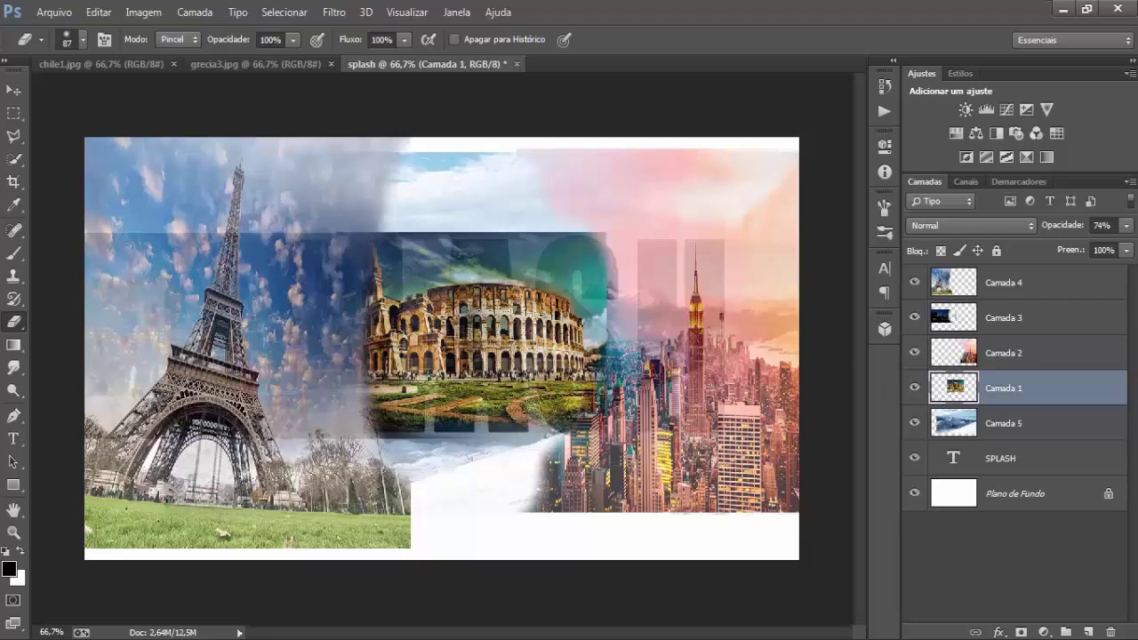
left_click_drag(594, 233, 612, 423)
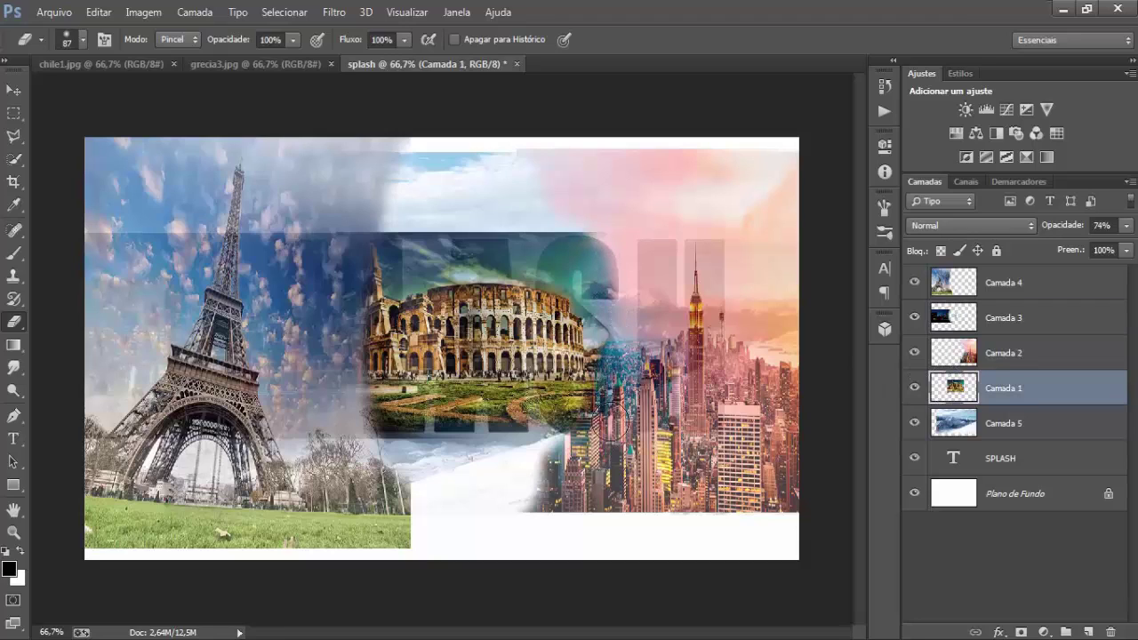
mouse_move(623, 234)
left_mouse_down()
mouse_move(322, 223)
mouse_move(340, 272)
mouse_move(329, 424)
left_mouse_up()
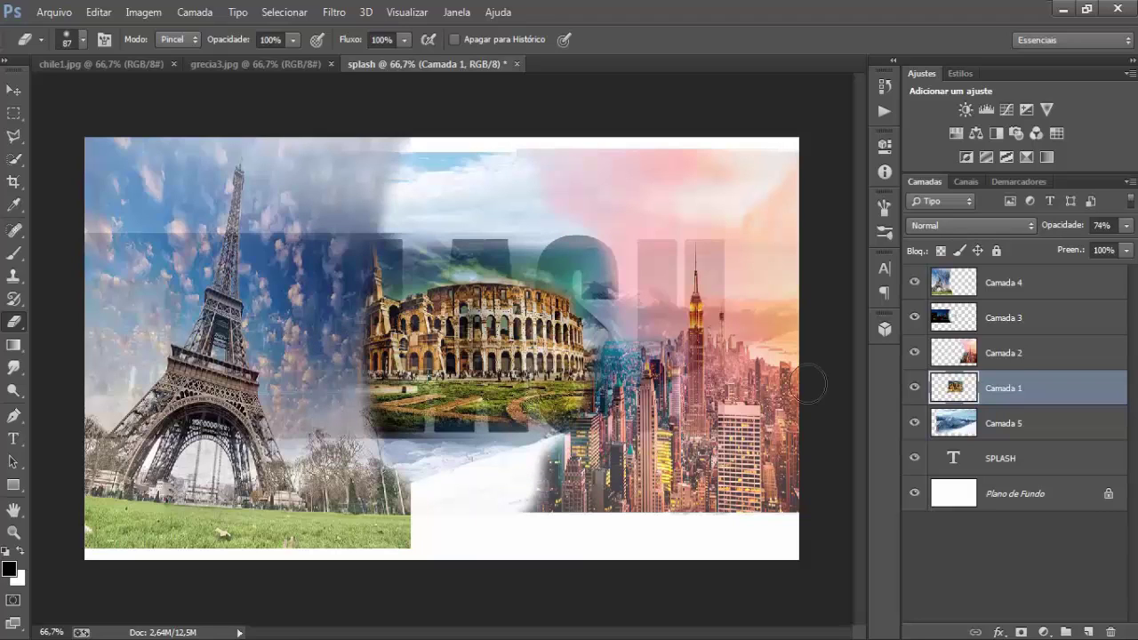
- On Camada 4, erase cloud overlay and the sky left of the Eiffel Tower
left_click(947, 322)
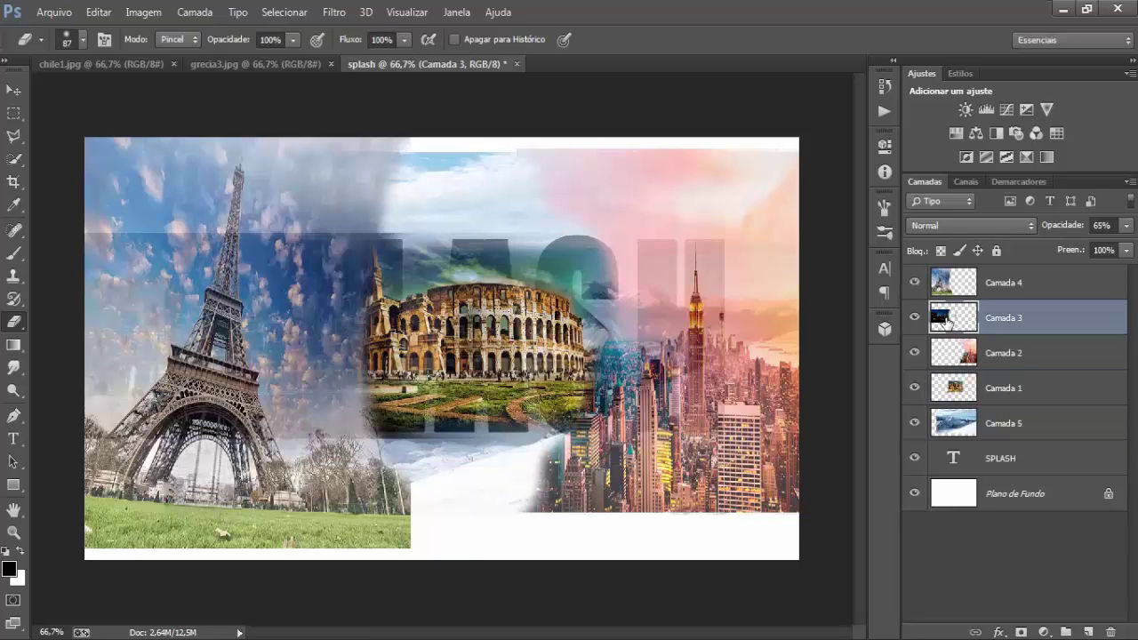
left_click(940, 281)
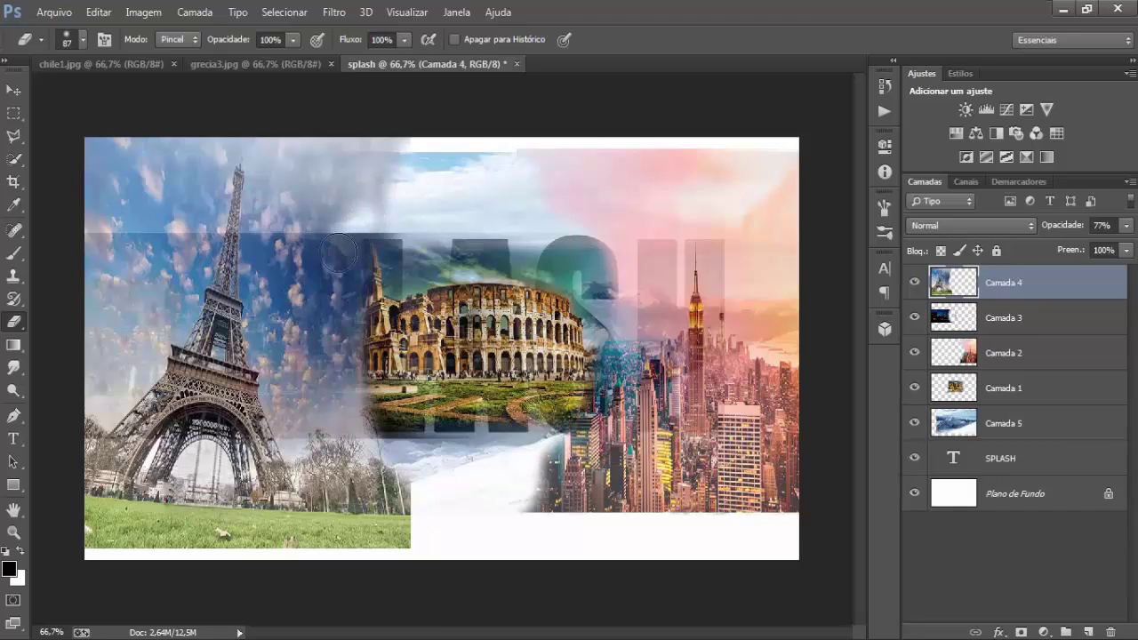
mouse_move(343, 254)
left_mouse_down()
mouse_move(356, 430)
mouse_move(363, 258)
mouse_move(310, 416)
mouse_move(262, 309)
mouse_move(319, 431)
mouse_move(283, 278)
mouse_move(292, 352)
left_mouse_up()
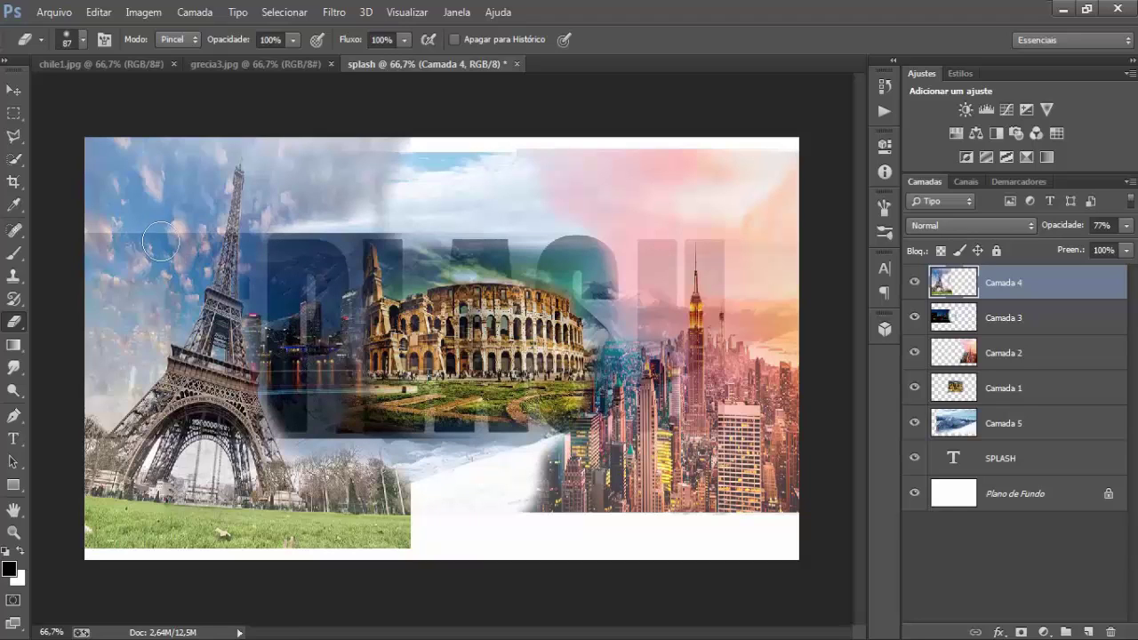
mouse_move(90, 411)
left_mouse_down()
mouse_move(118, 258)
mouse_move(84, 349)
left_mouse_up()
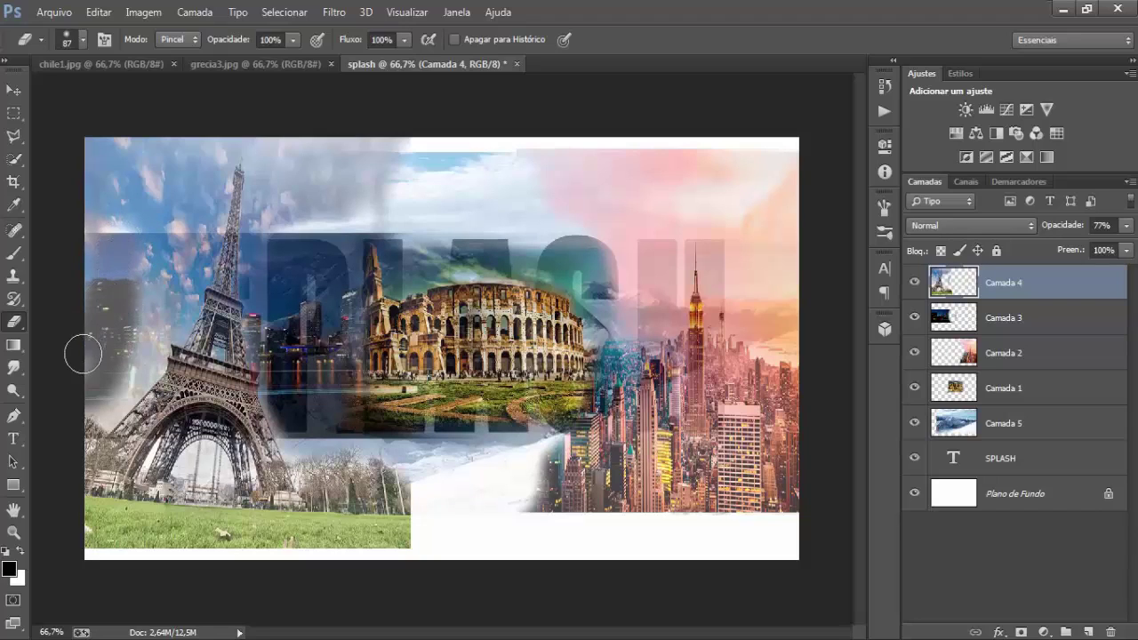
mouse_move(103, 258)
left_mouse_down()
mouse_move(83, 401)
mouse_move(154, 286)
mouse_move(160, 252)
left_mouse_up()
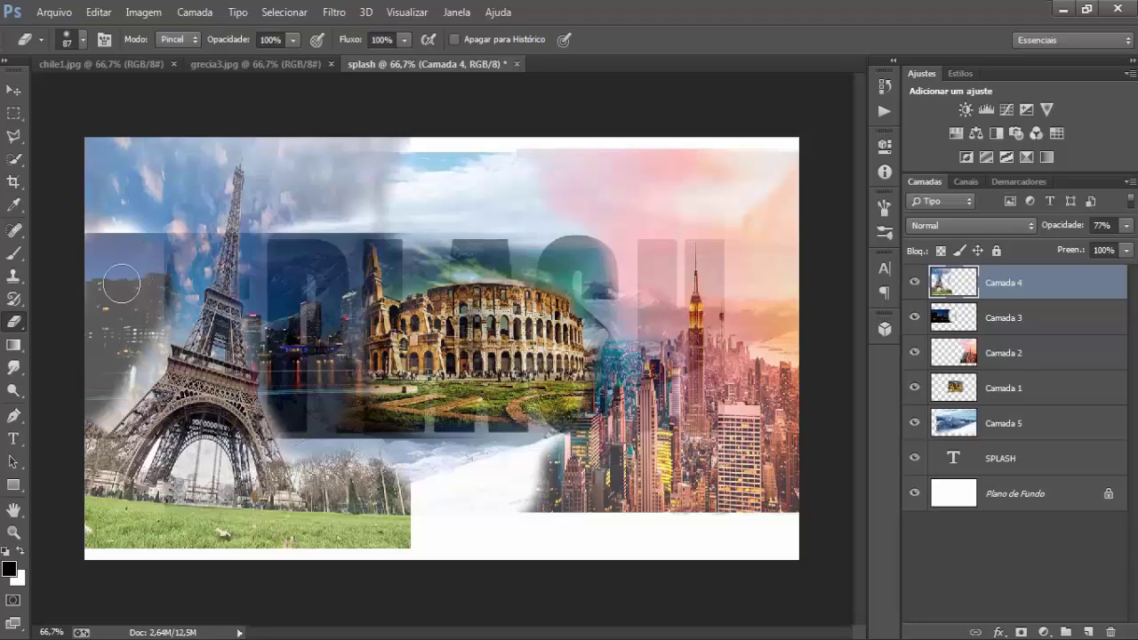
- Undo a trial erase on Camada 3's dark city, then start Free Transform on Camada 5
left_click(951, 318)
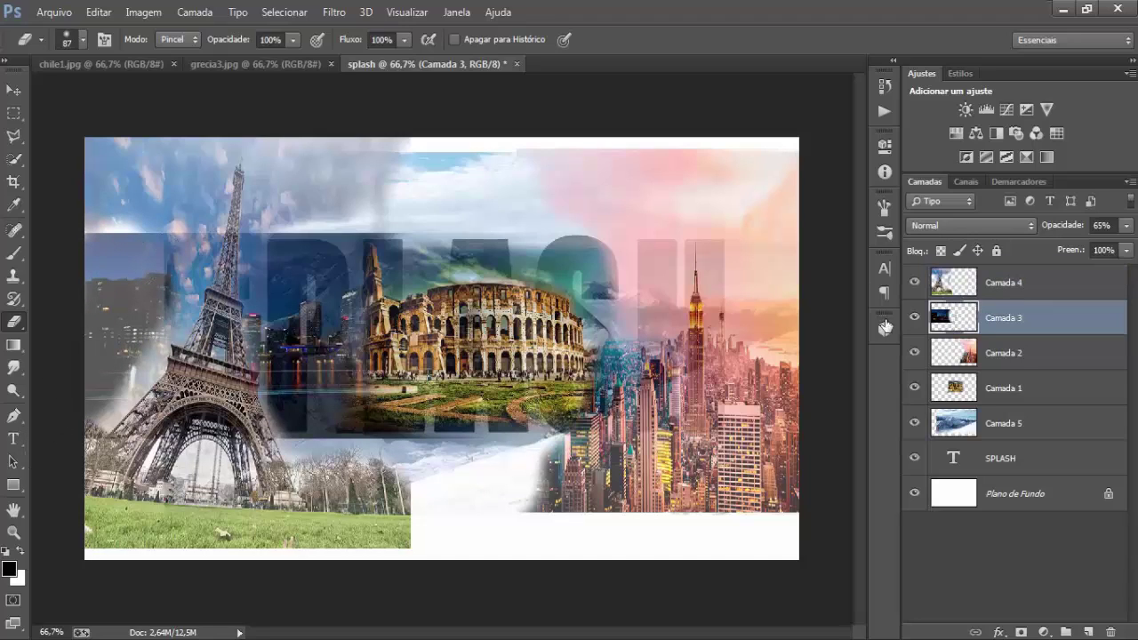
left_click_drag(96, 247, 129, 246)
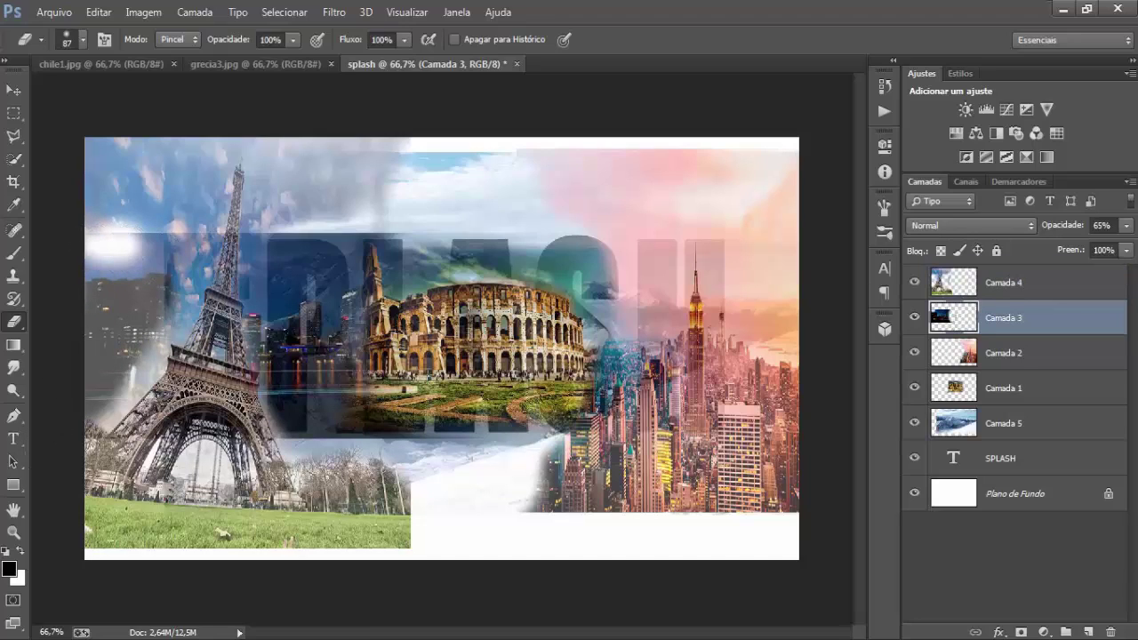
key("ctrl+z")
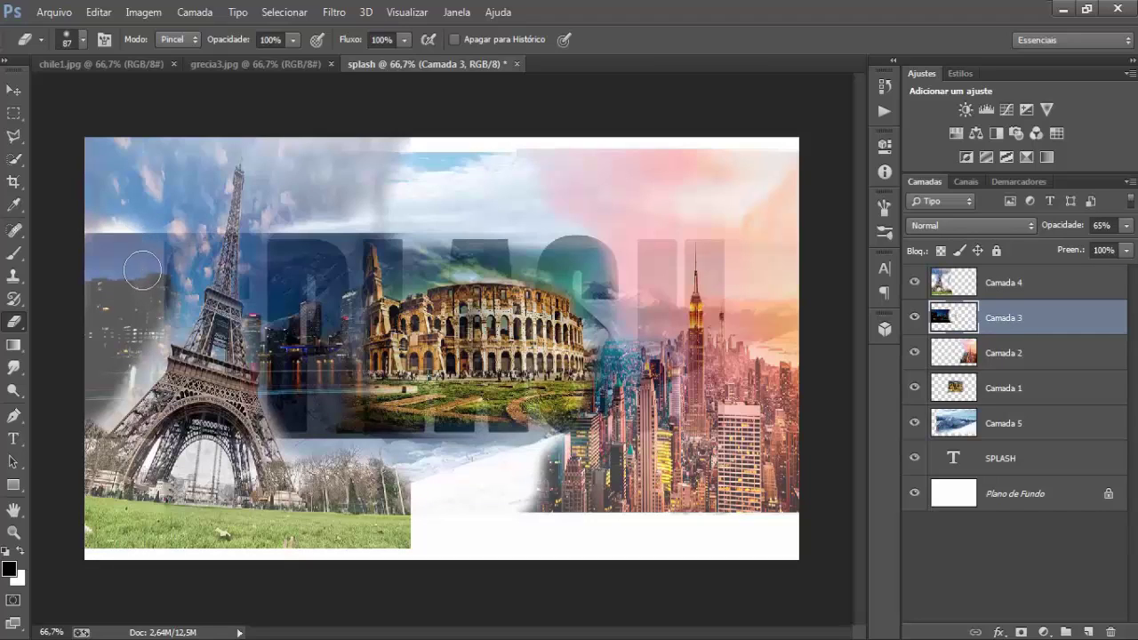
left_click(953, 428)
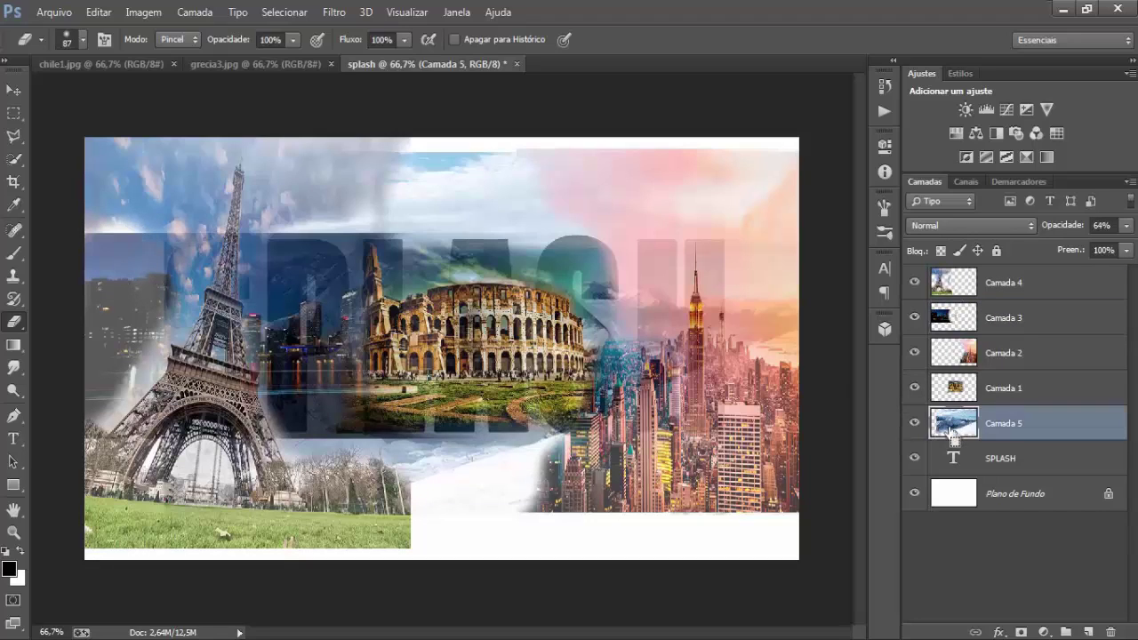
key("ctrl+t")
- Stretch Camada 5's snowy photo left to the canvas edge and commit the resize
left_click_drag(164, 335, 85, 334)
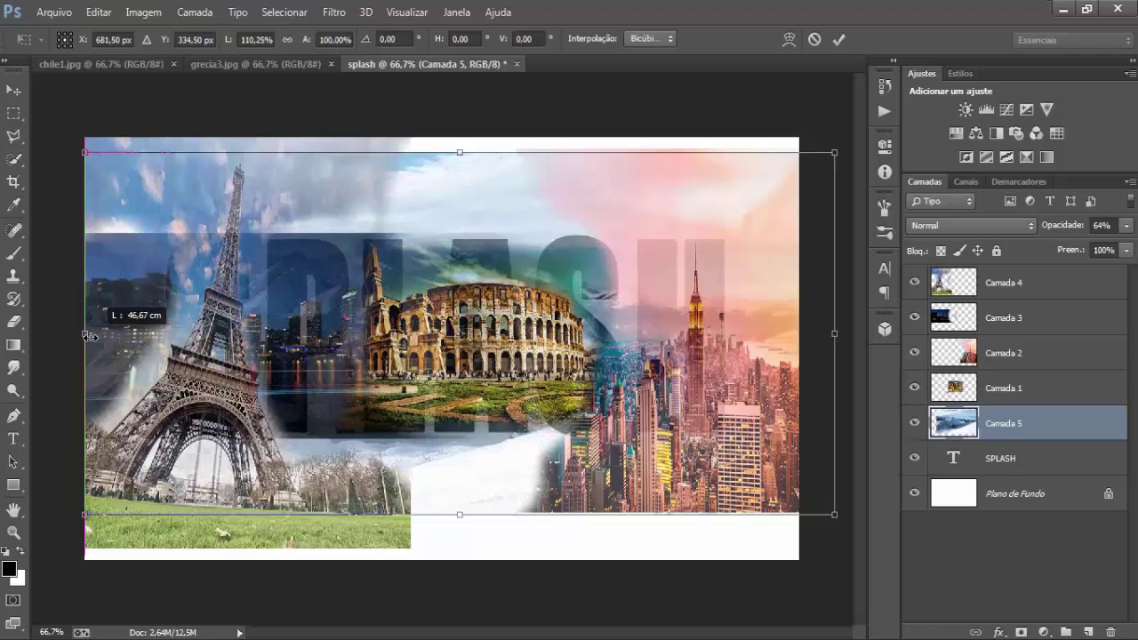
key("Return")
key("e")
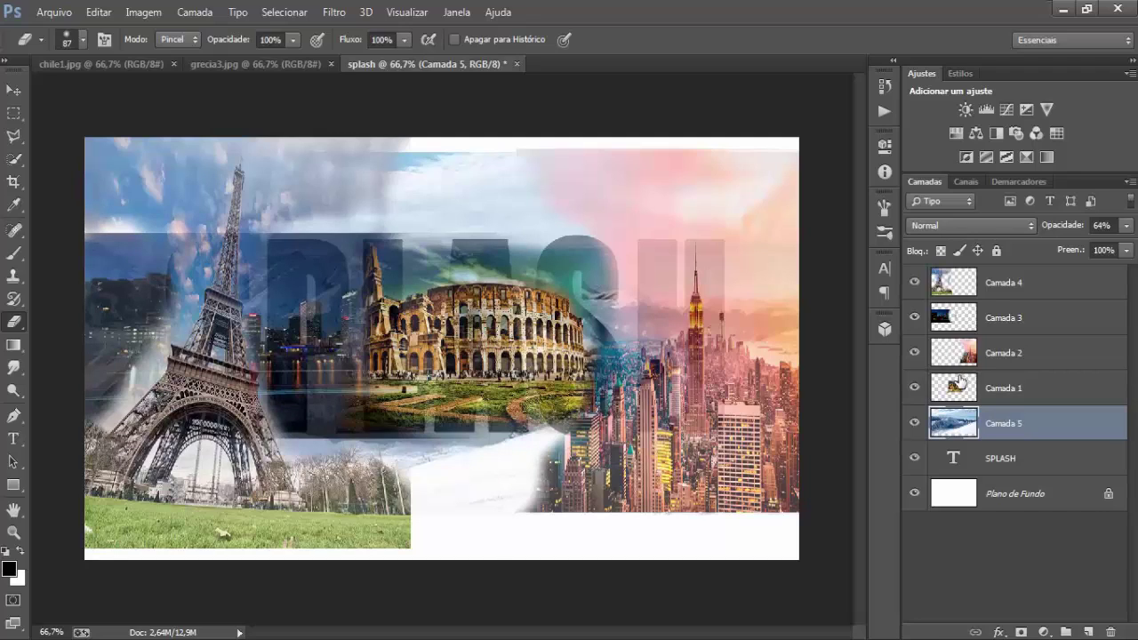
- Erase Camada 3's dark city band and fade Camada 4's grass edge into white
left_click(944, 319)
left_click_drag(93, 245, 418, 220)
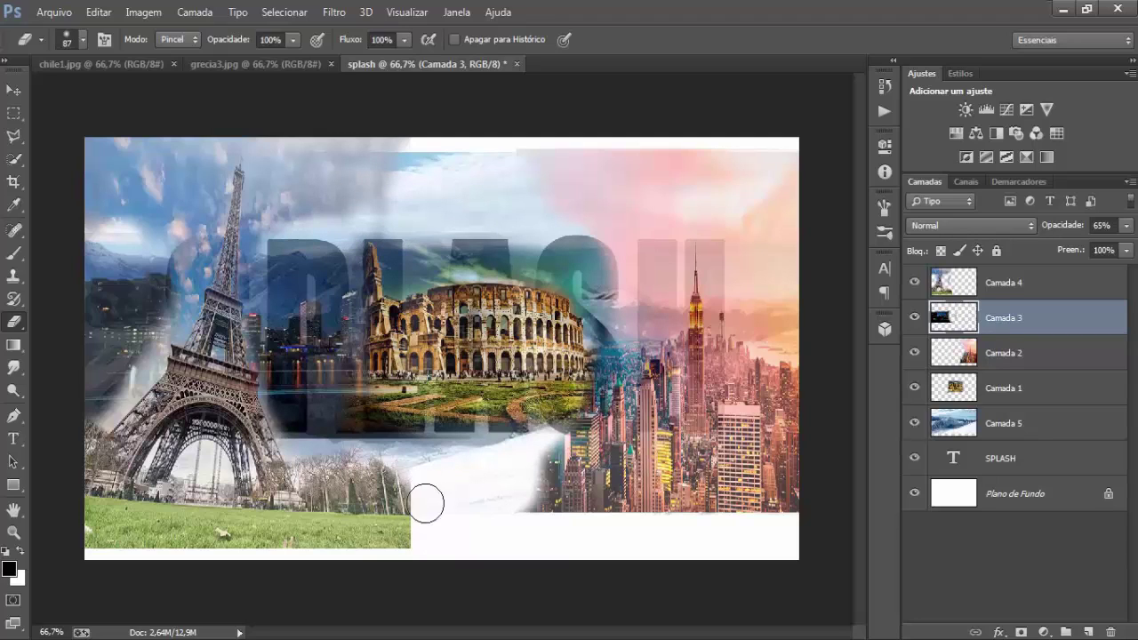
left_click(953, 285)
mouse_move(409, 455)
left_mouse_down()
mouse_move(419, 539)
mouse_move(405, 552)
mouse_move(77, 548)
mouse_move(407, 559)
left_mouse_up()
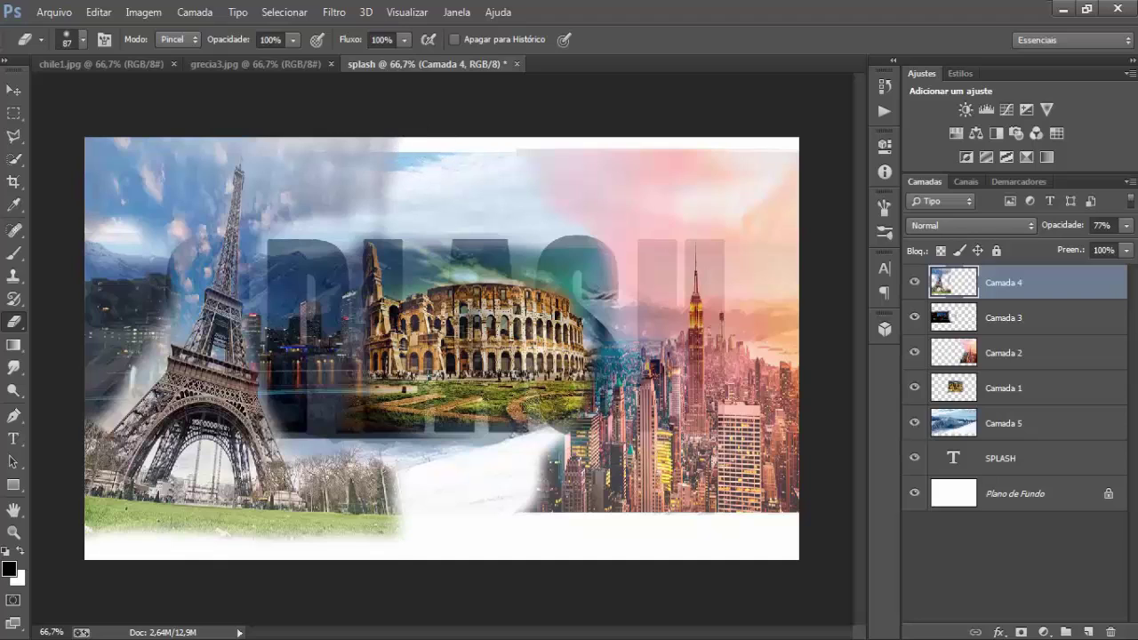
- Fade Camada 5's sky along the top and lighten Camada 3's city under the Colosseum
left_click(947, 352)
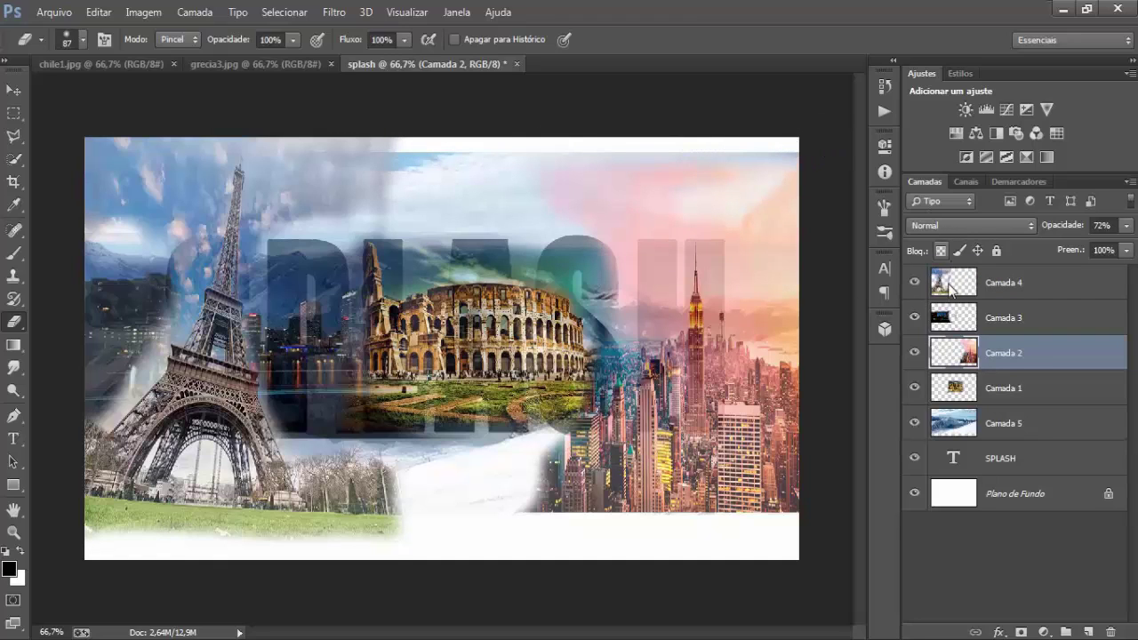
left_click(963, 423)
left_click_drag(788, 150, 169, 151)
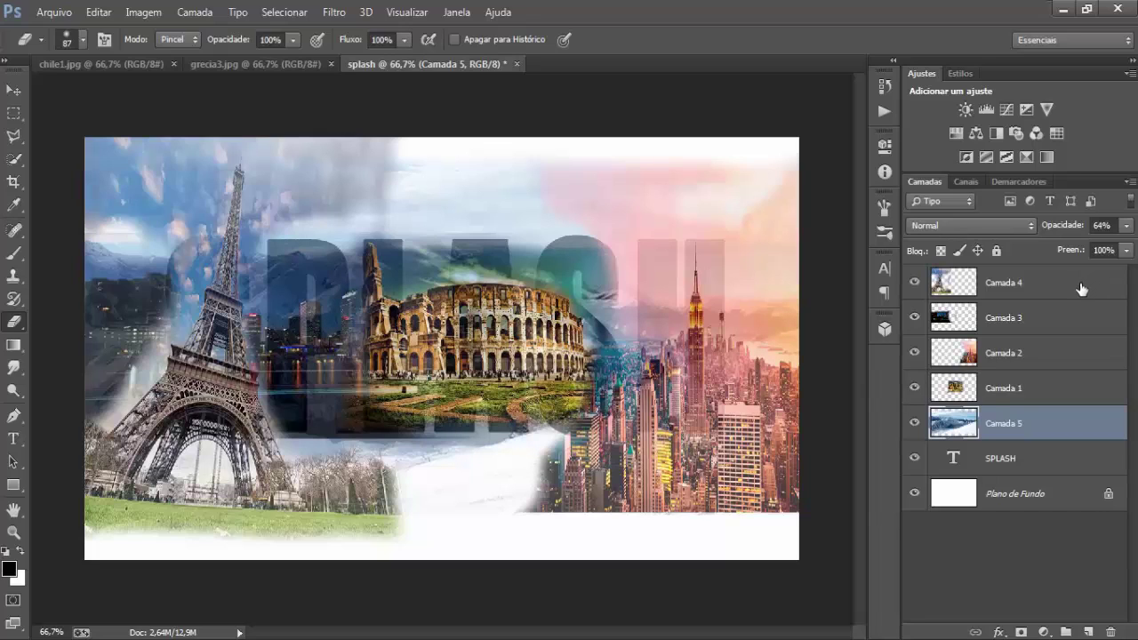
left_click(966, 322)
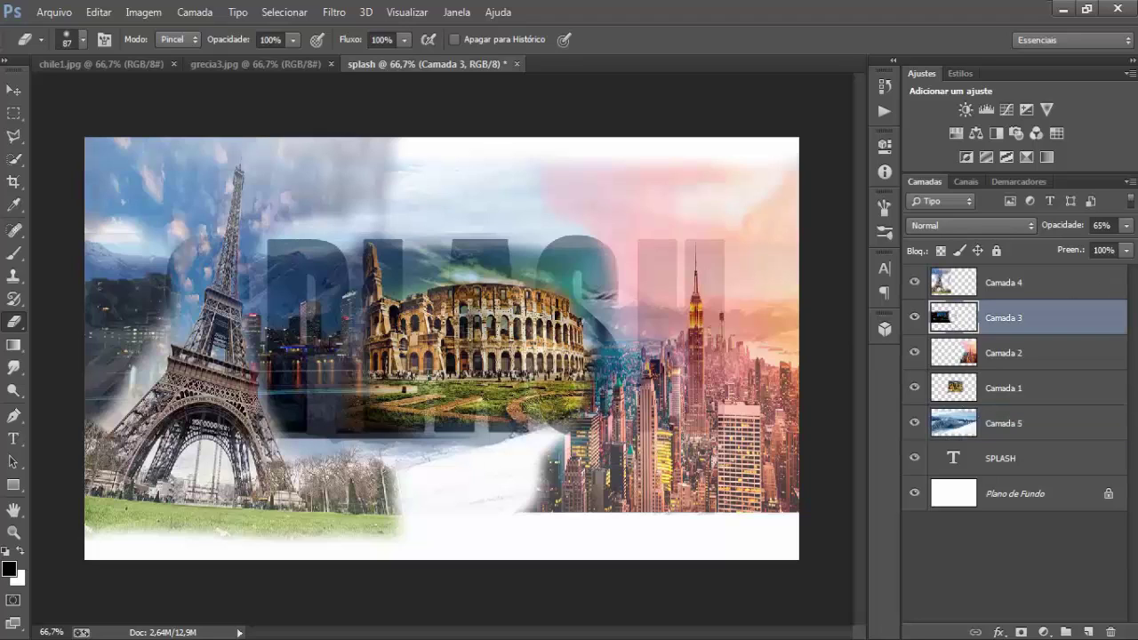
left_click_drag(465, 448, 39, 441)
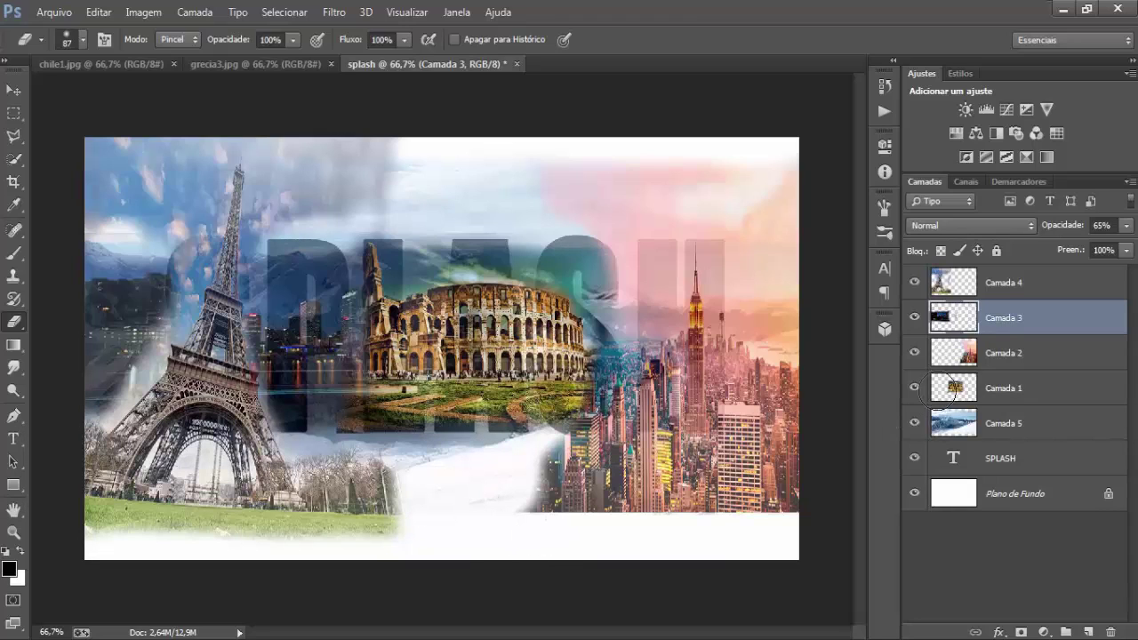
- Fade the New York photo's bottom edge and move Camada 1 to the top of the stack
left_click(746, 472, "ctrl")
left_click_drag(525, 503, 877, 470)
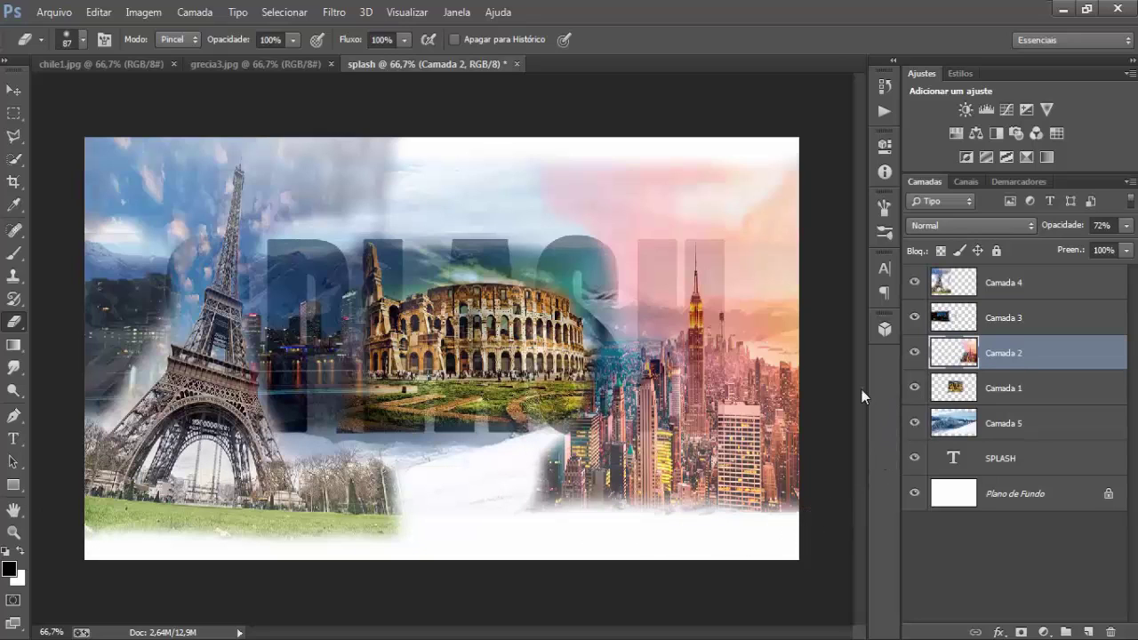
left_click_drag(930, 407, 962, 278)
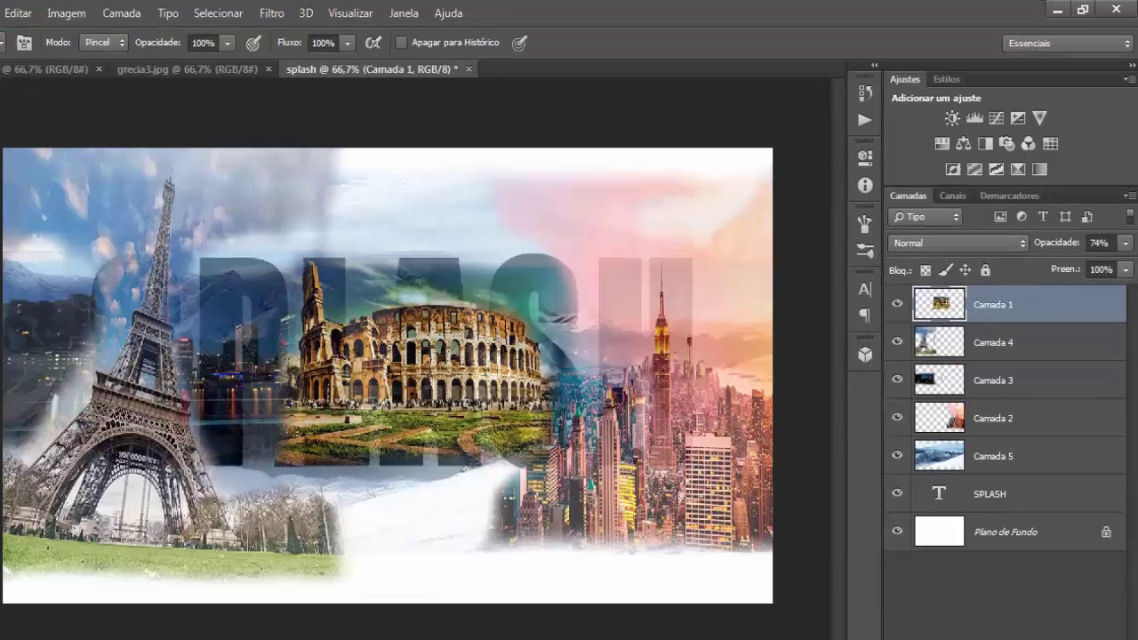
- Fade the Colosseum's lower edge, then set Camada 1 and Camada 4 to 100% opacity
left_click_drag(270, 457, 343, 499)
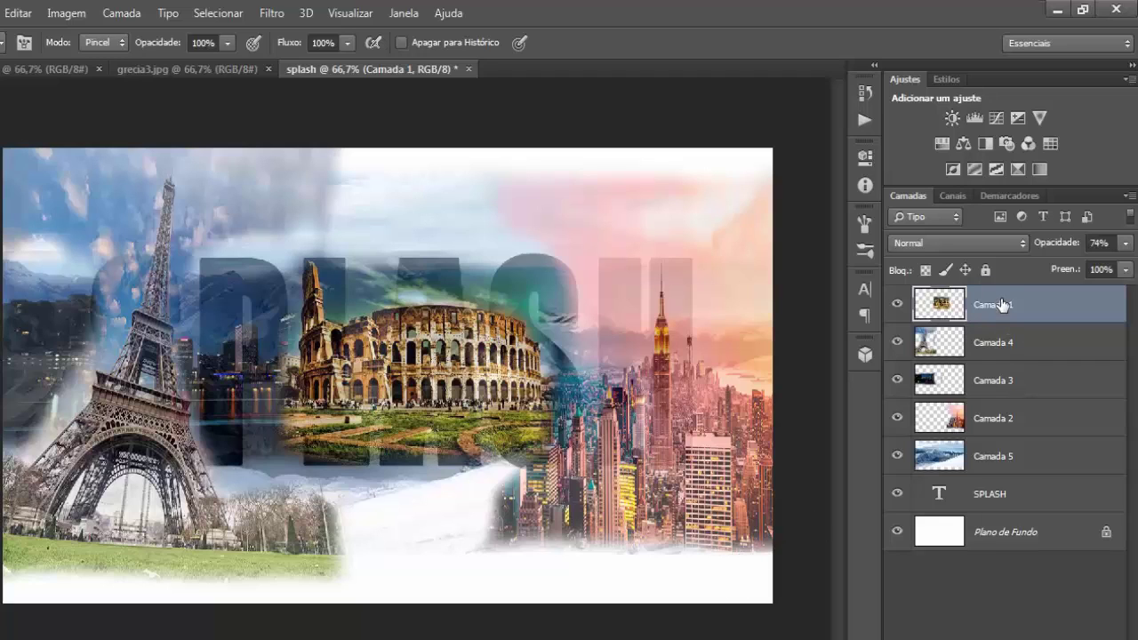
key("v")
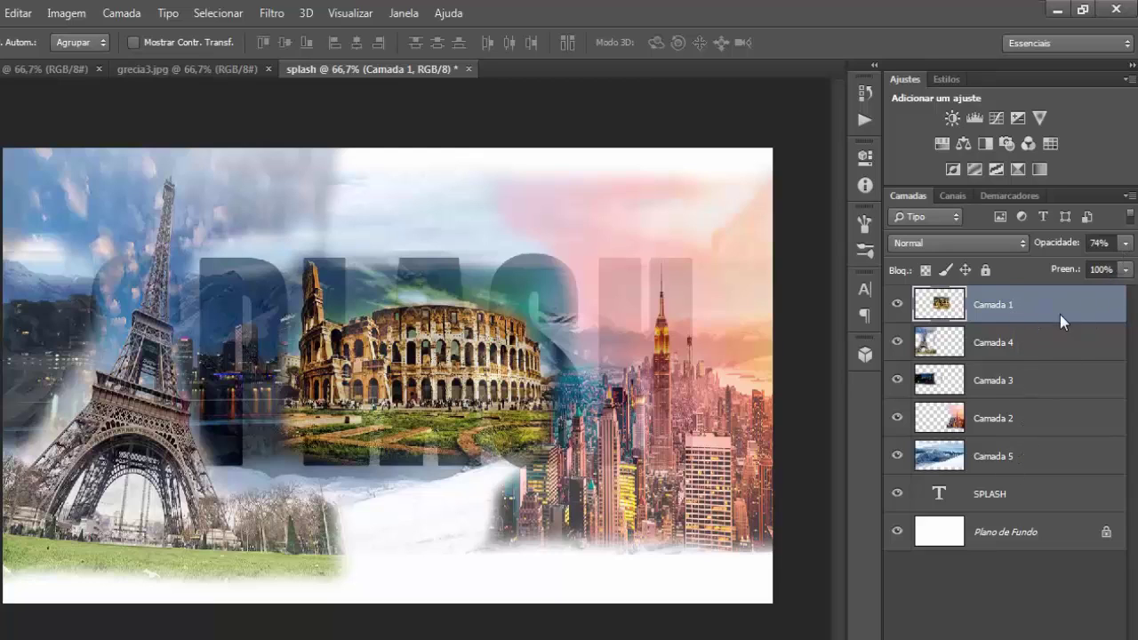
left_click(1125, 244)
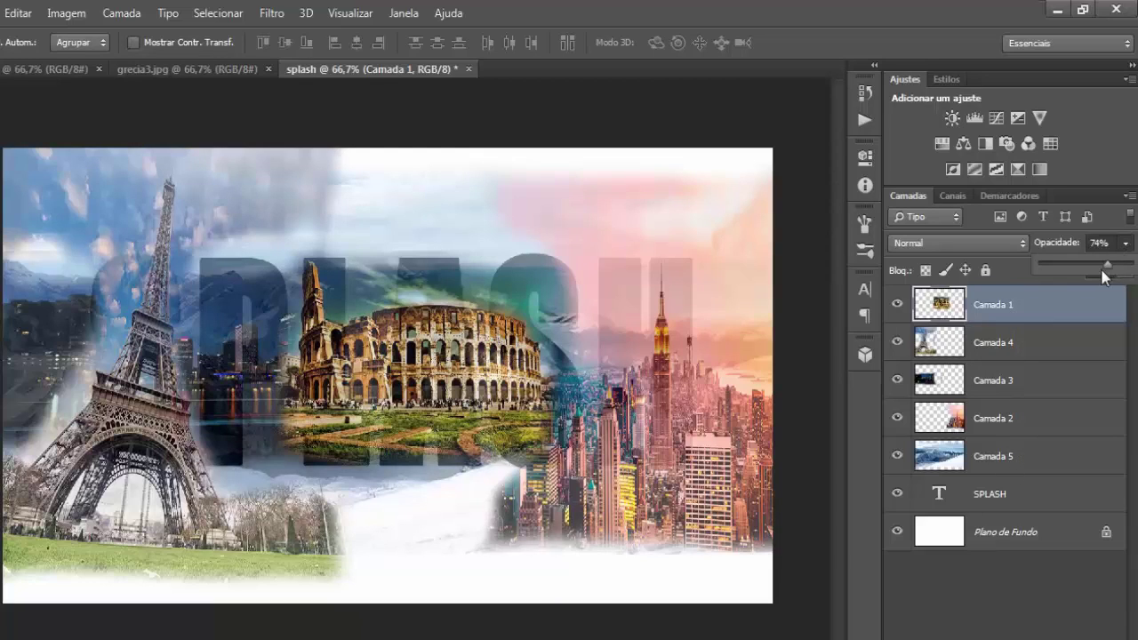
left_click_drag(1102, 277, 1134, 265)
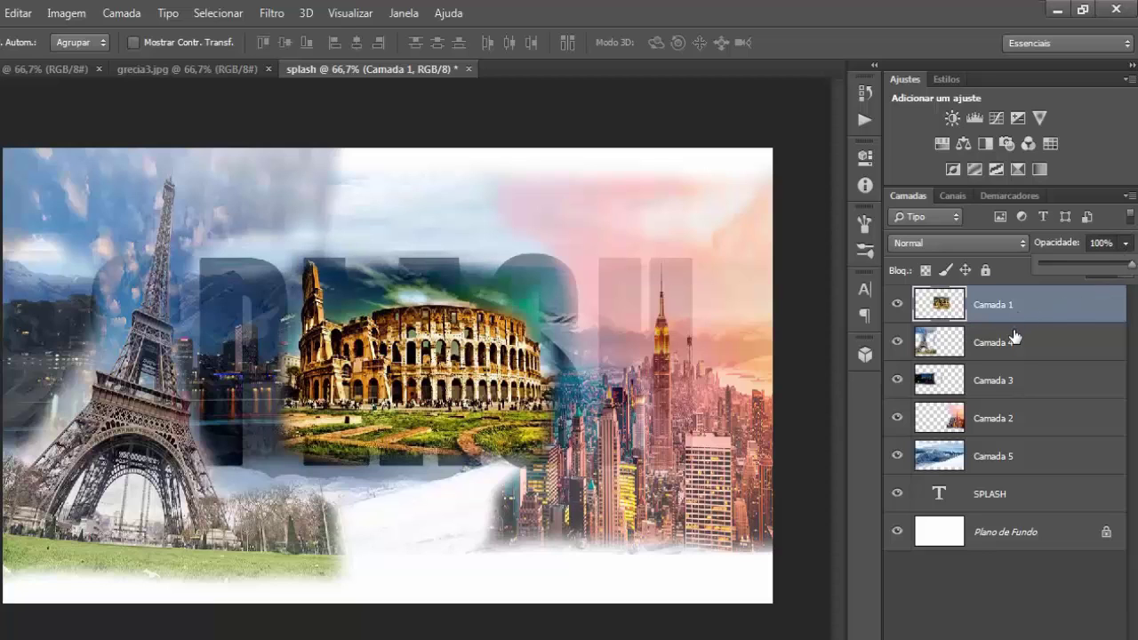
left_click(1014, 337)
left_click(1127, 247)
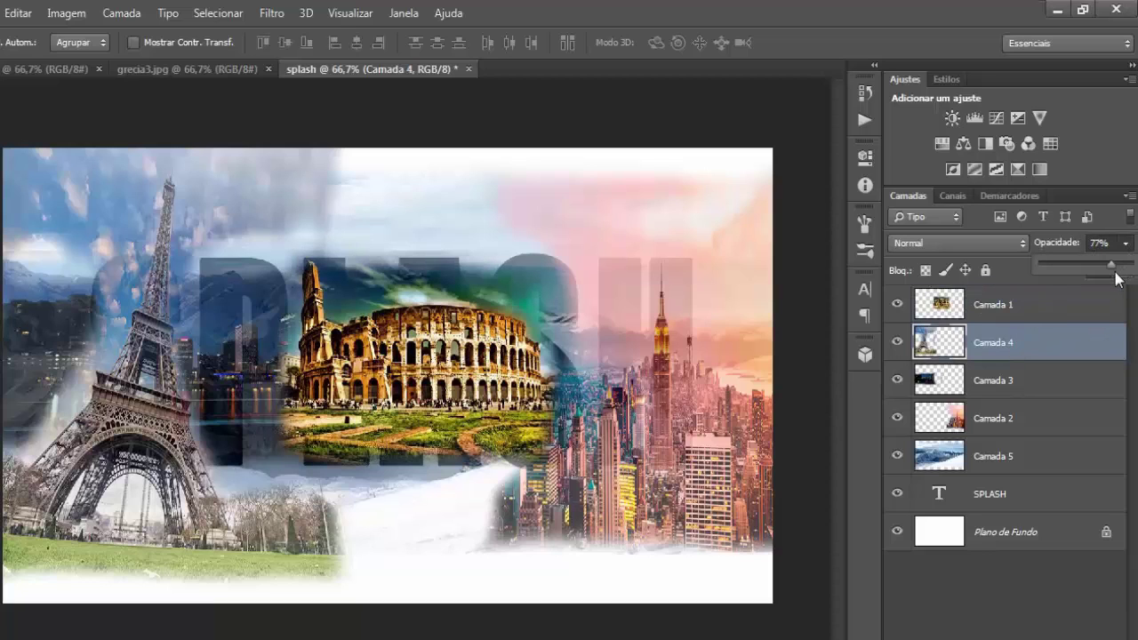
left_click_drag(1116, 273, 1136, 281)
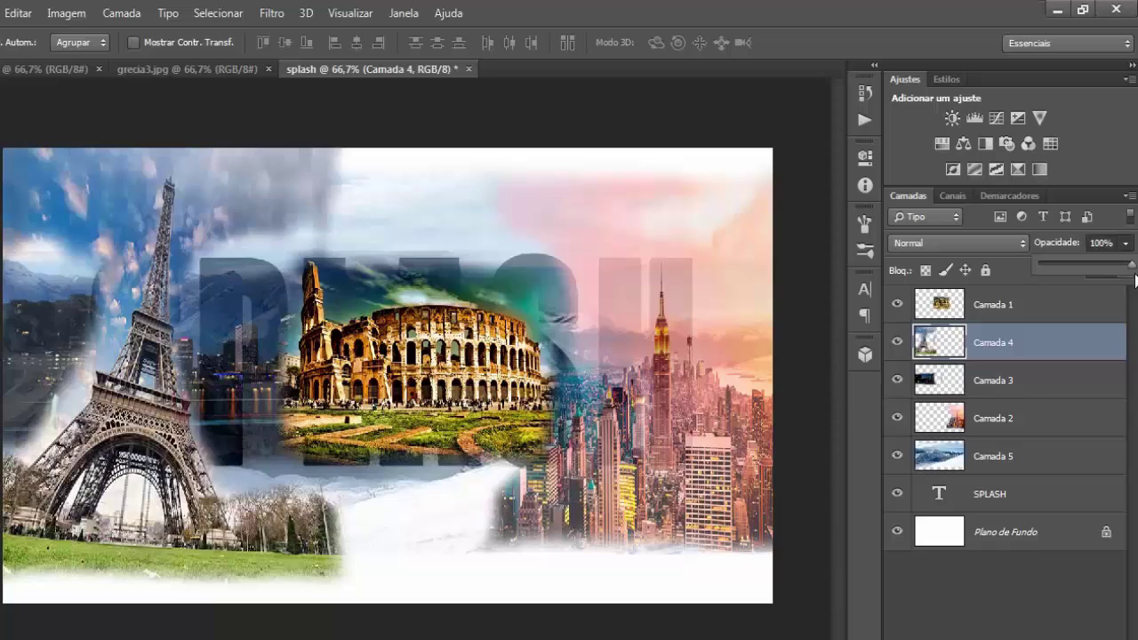
- Set Camada 3, Camada 2 and Camada 5 to 100% opacity
left_click(1016, 388)
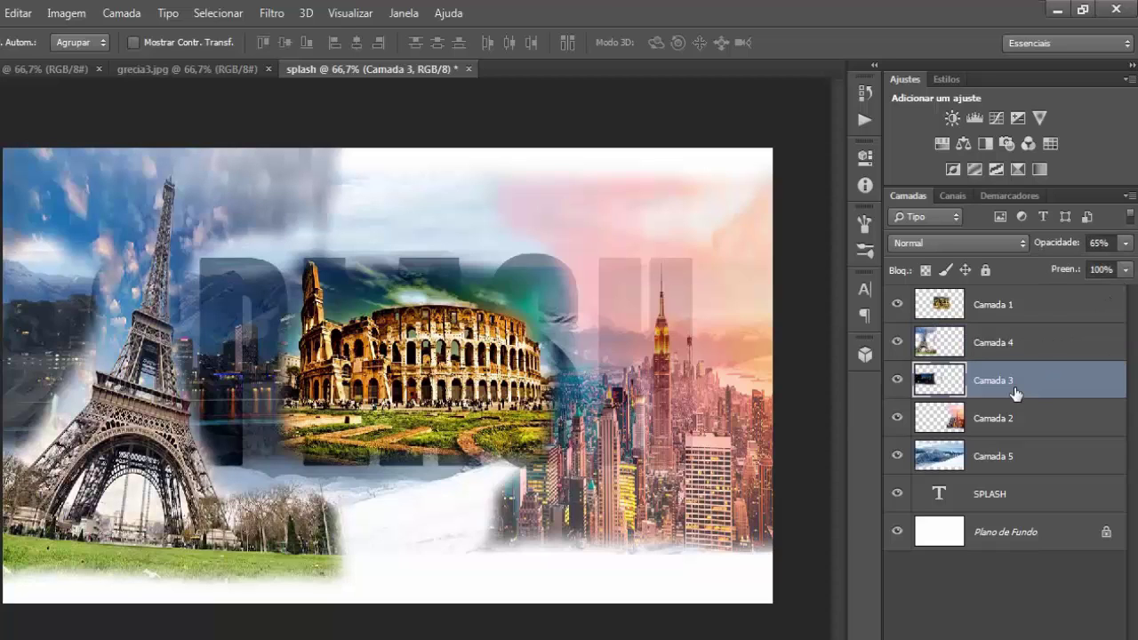
left_click(1121, 253)
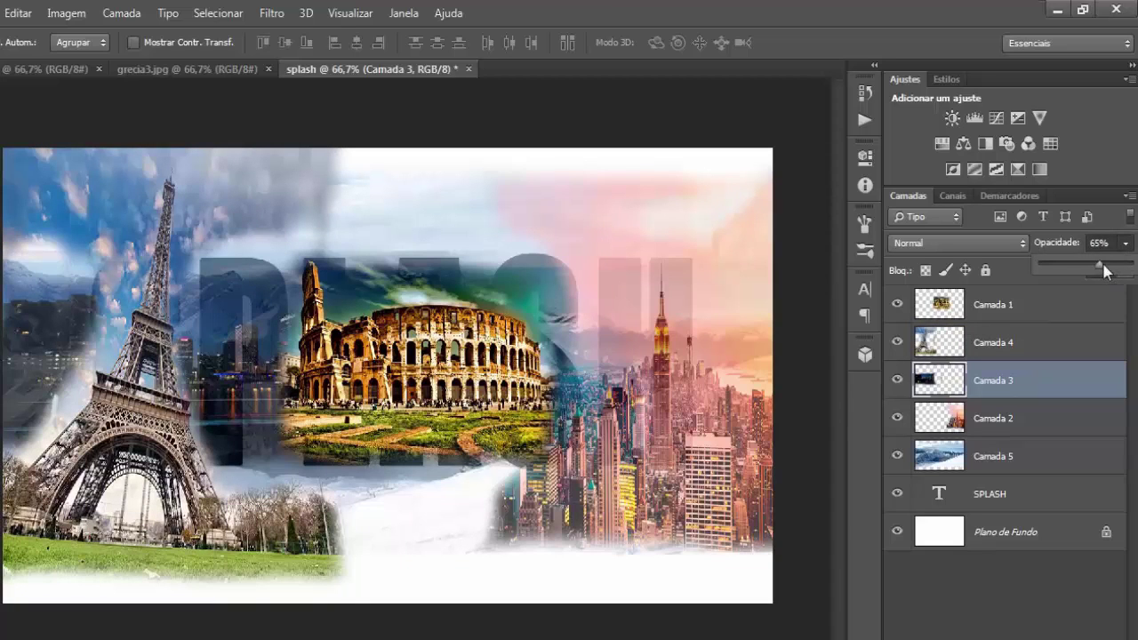
left_click_drag(1100, 267, 1137, 269)
left_click(1033, 429)
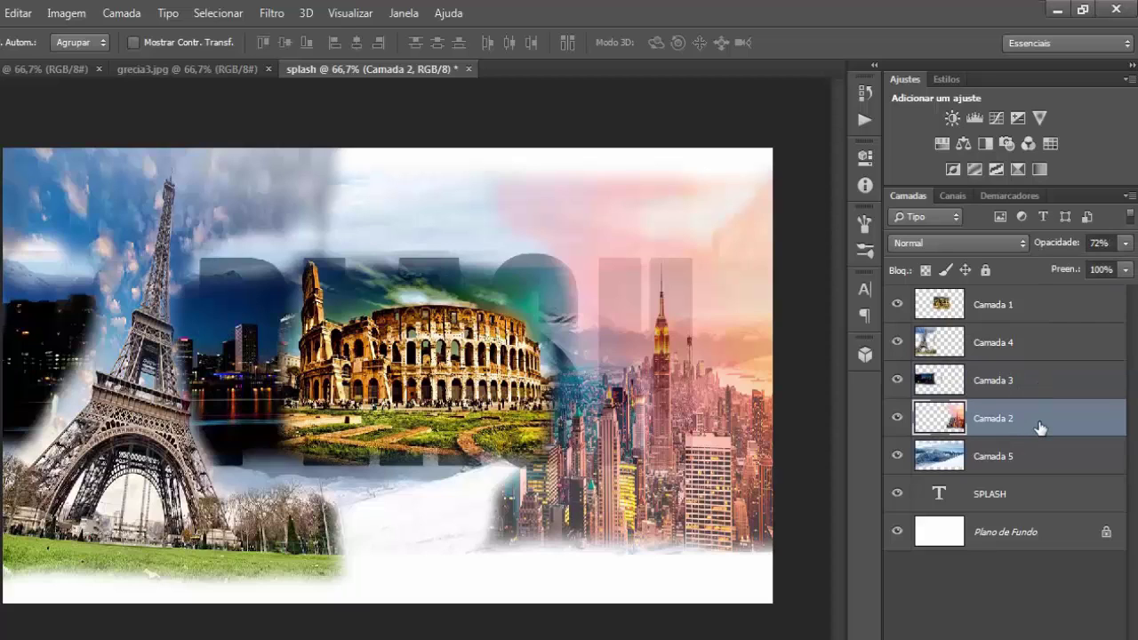
left_click(1125, 243)
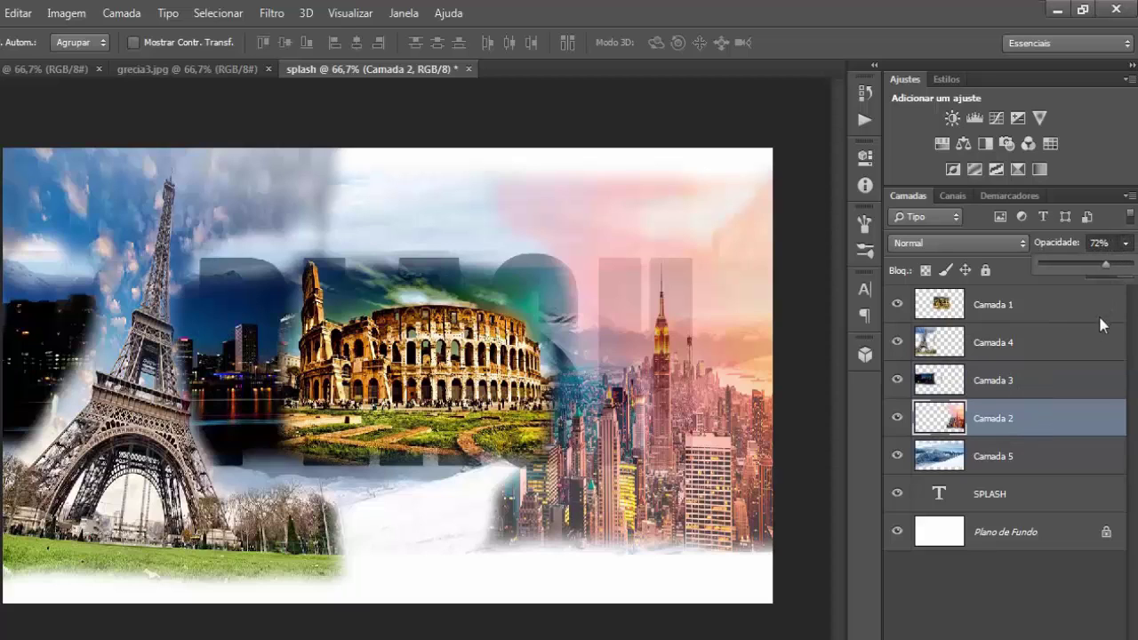
left_click_drag(1105, 265, 1133, 265)
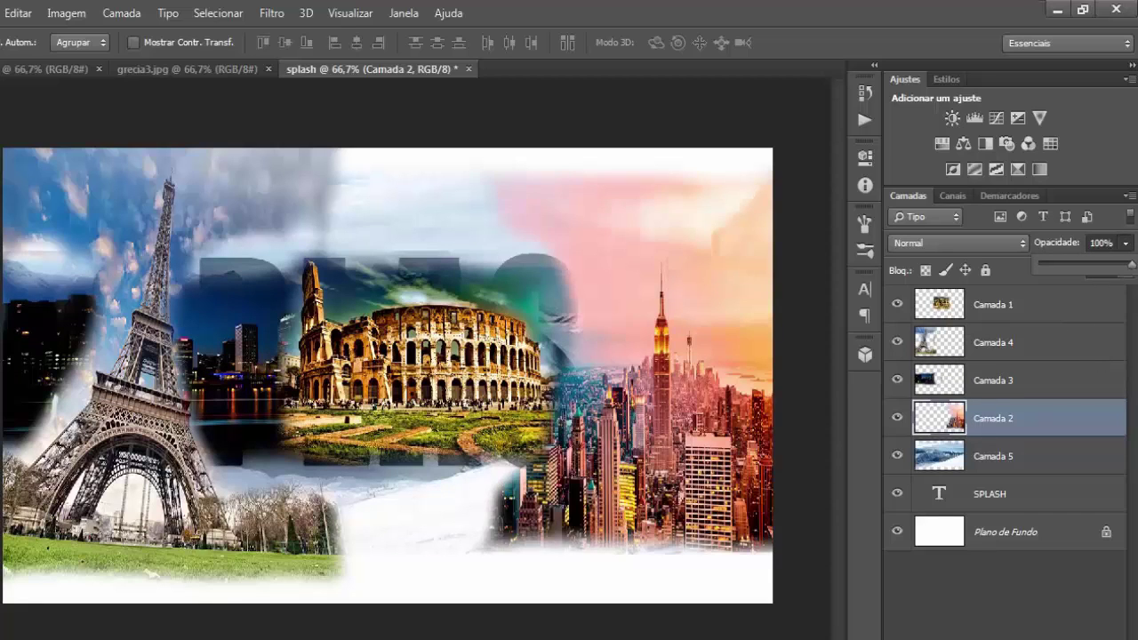
left_click(1044, 465)
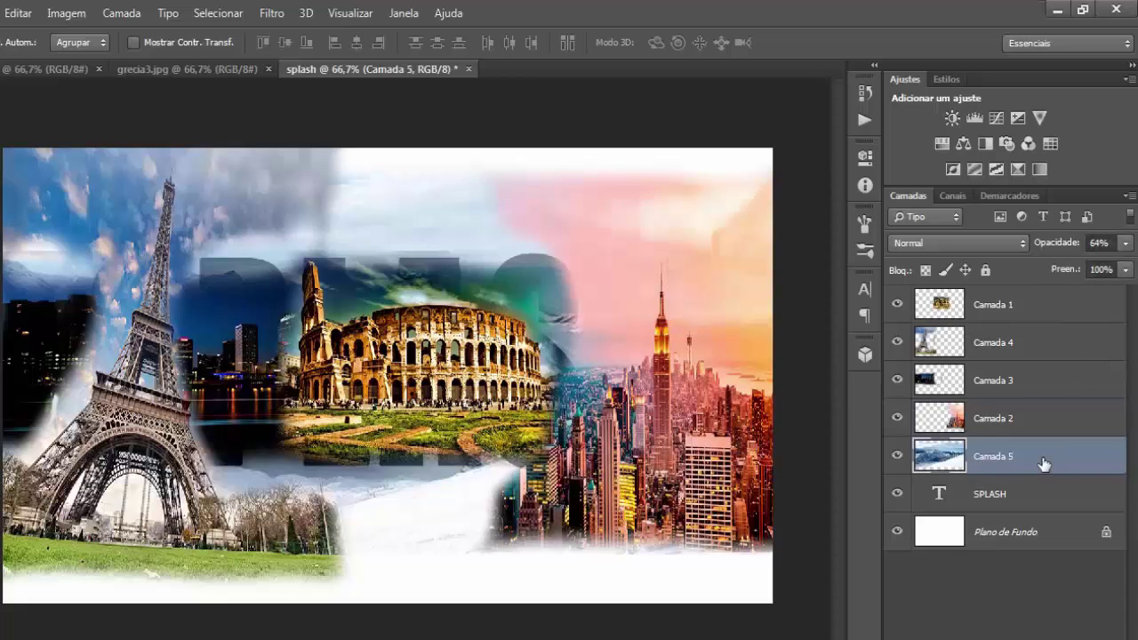
left_click(1126, 246)
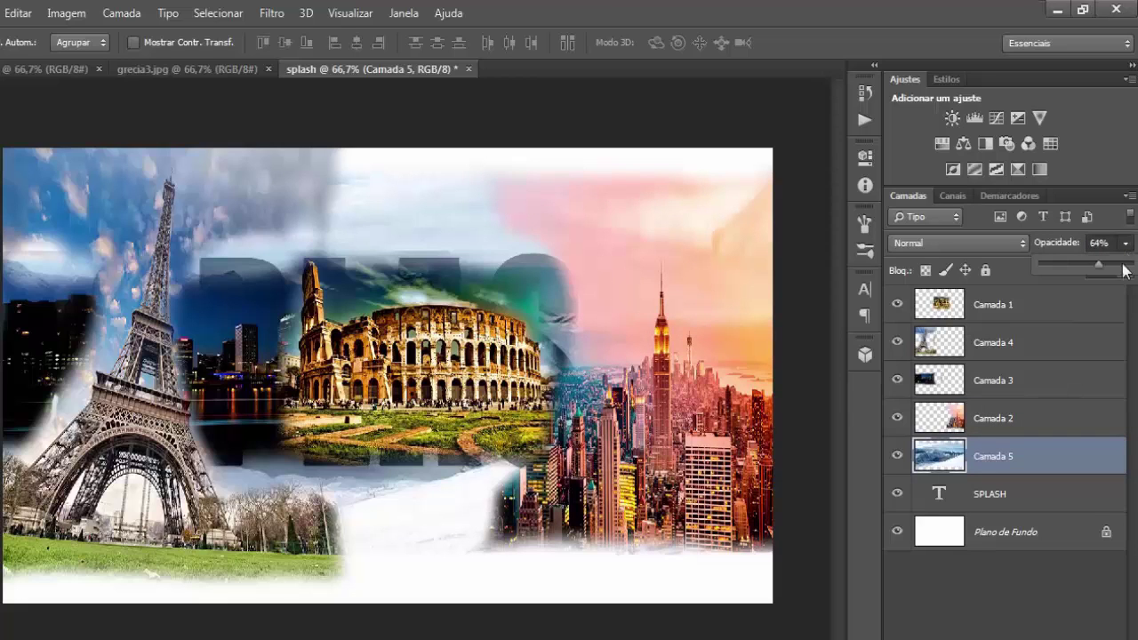
left_click_drag(1103, 266, 1134, 266)
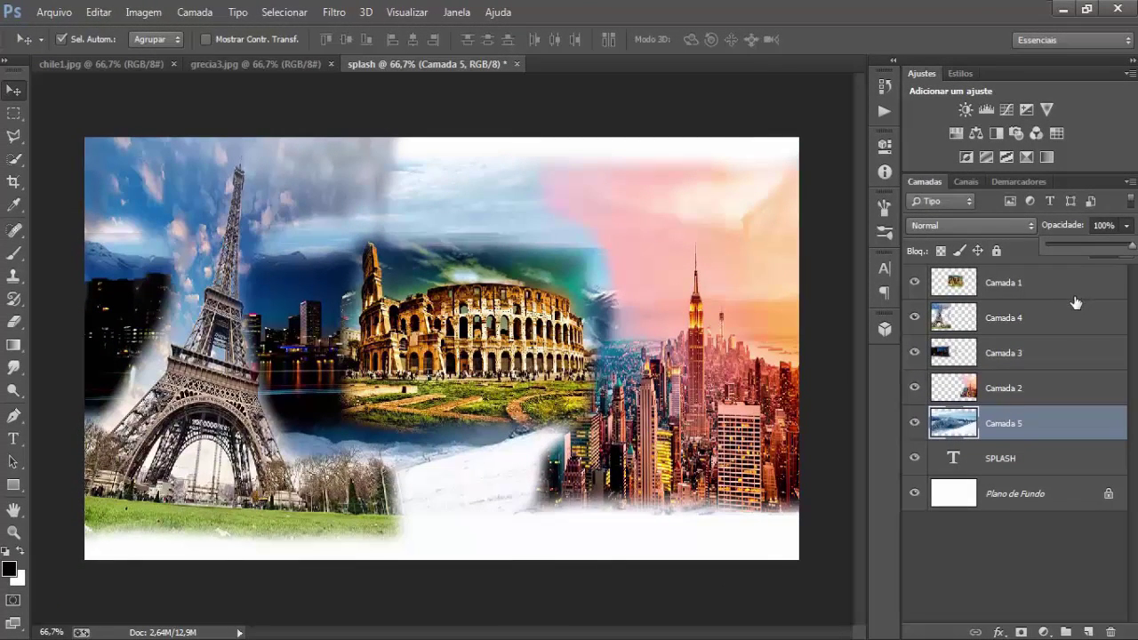
- Select Camada 1 through Camada 5 and merge them into one layer with Ctrl+E
left_click(1011, 282)
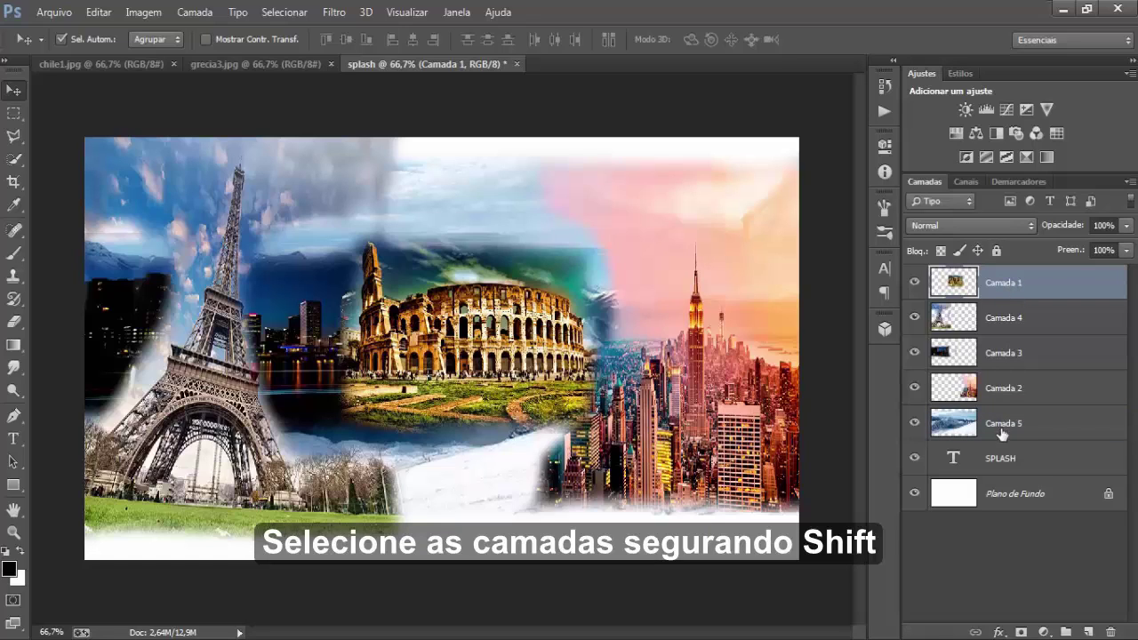
left_click(1056, 429, "shift")
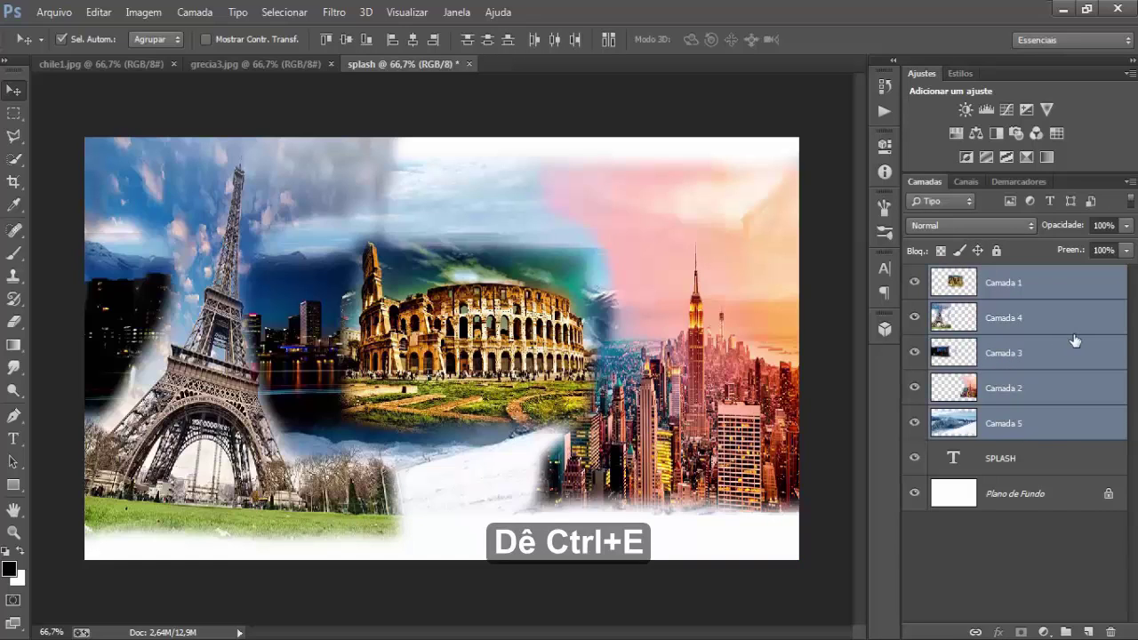
key("ctrl+e")
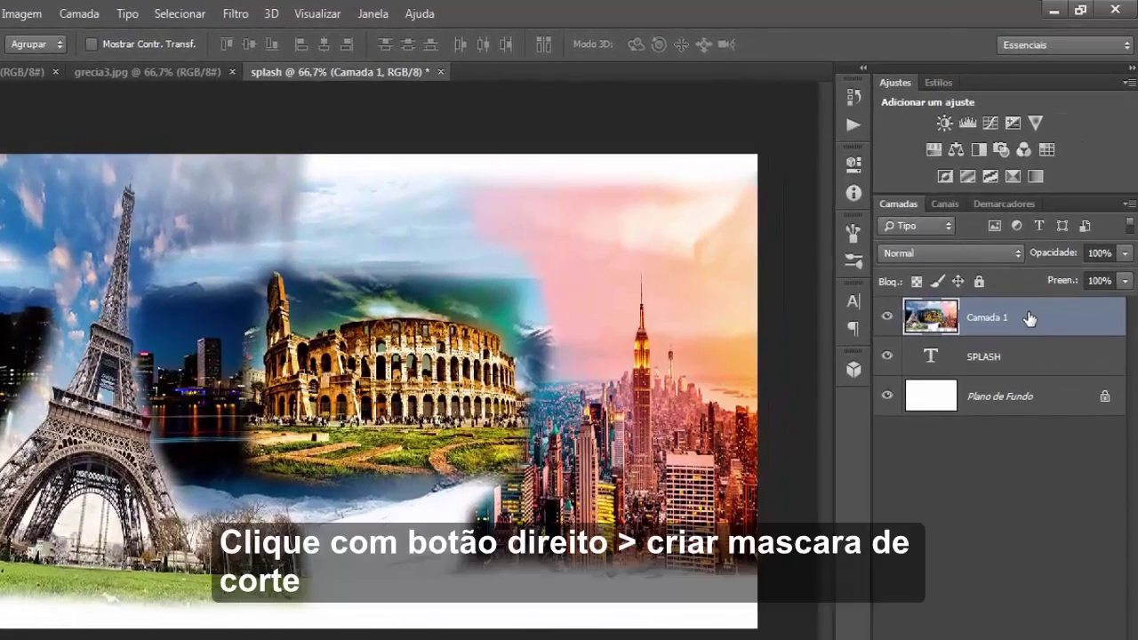
- Clip the merged collage to SPLASH with Criar máscara de corte, then shift it up and left
right_click(1029, 317)
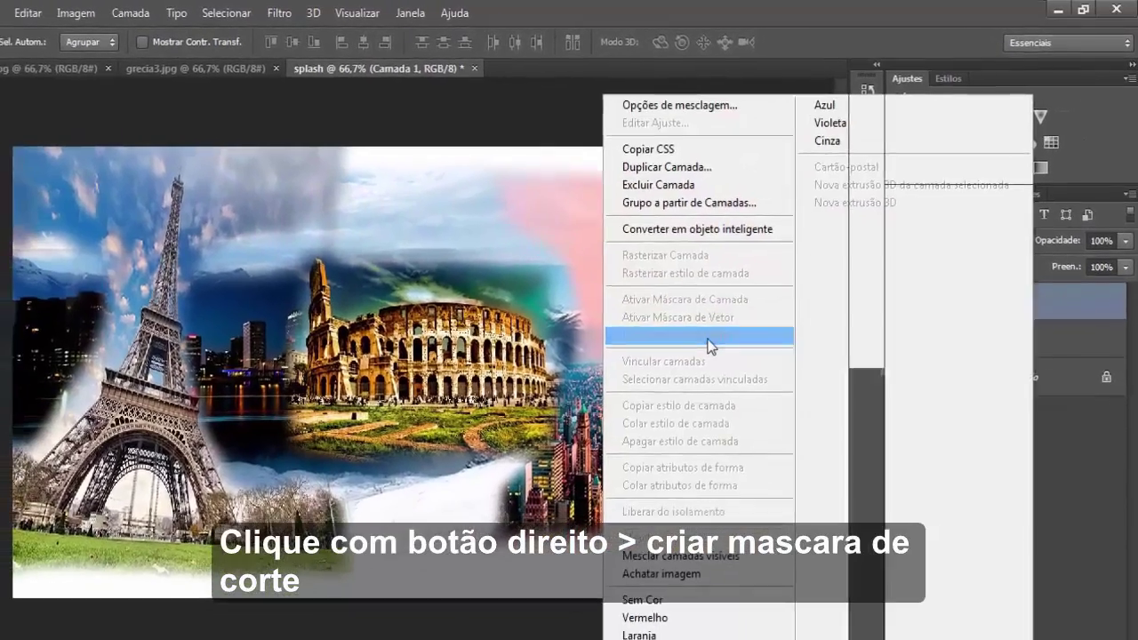
left_click(707, 338)
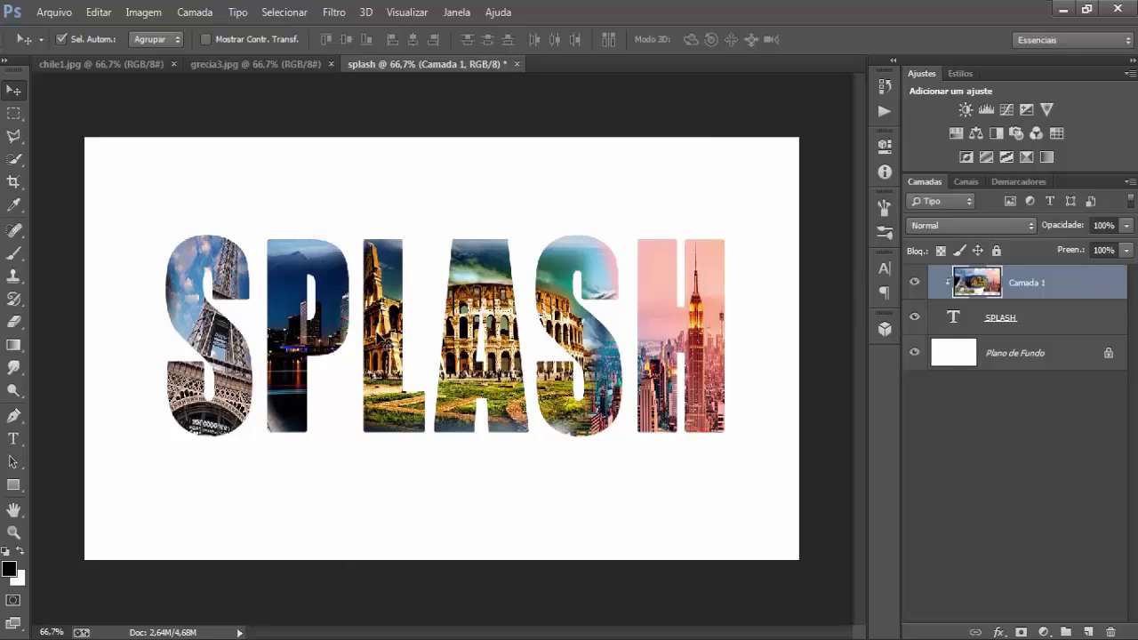
left_click_drag(381, 312, 390, 281)
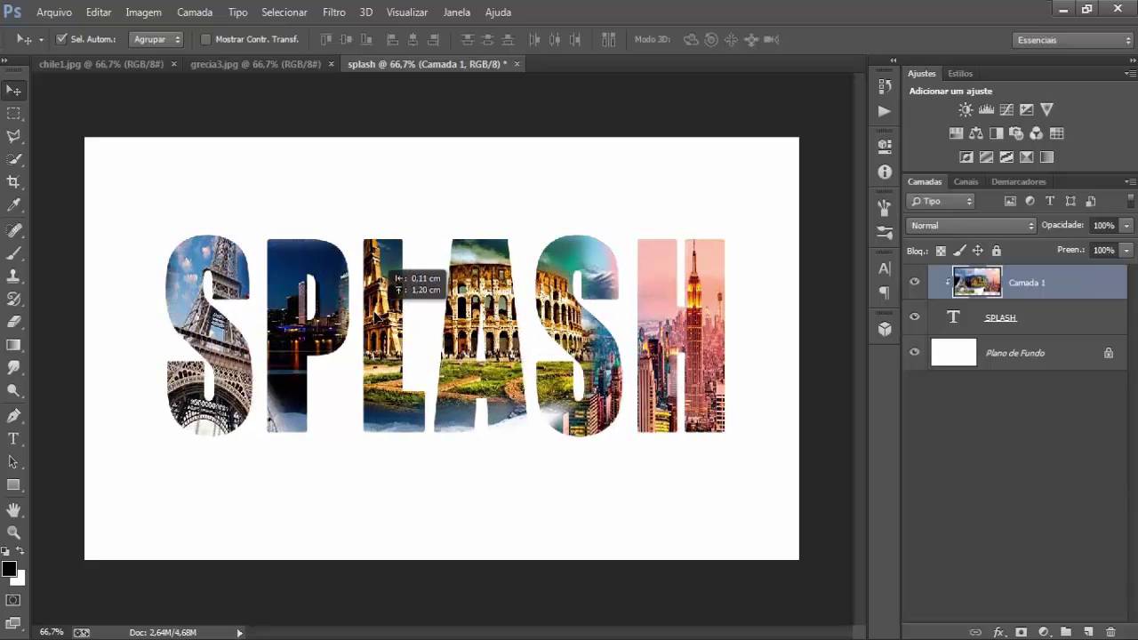
left_click_drag(389, 281, 388, 299)
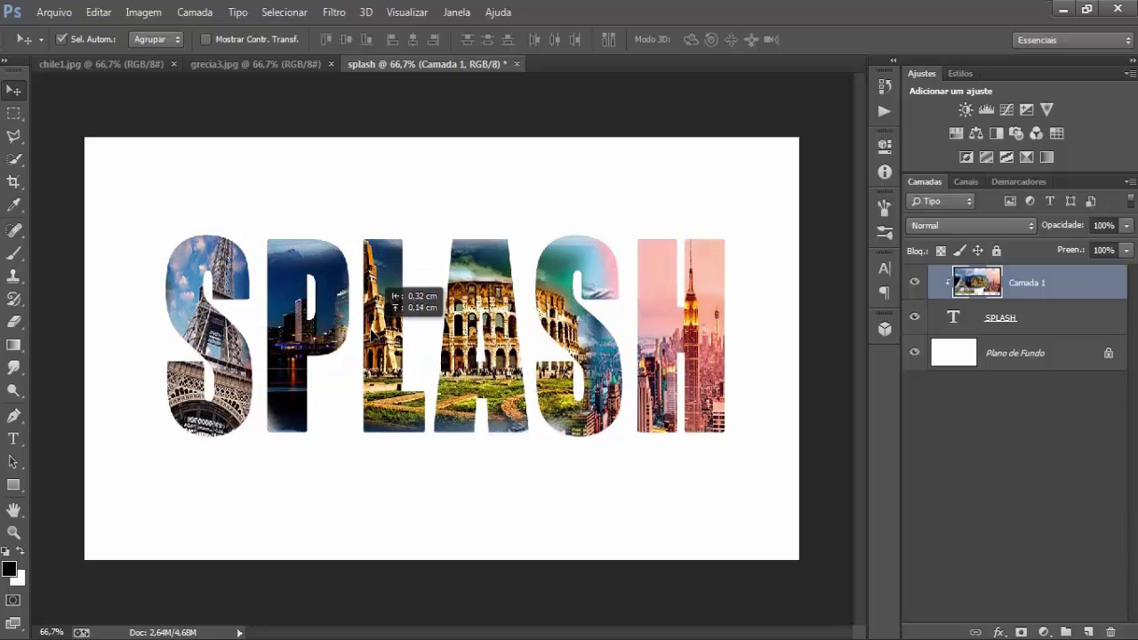
left_click_drag(388, 299, 387, 301)
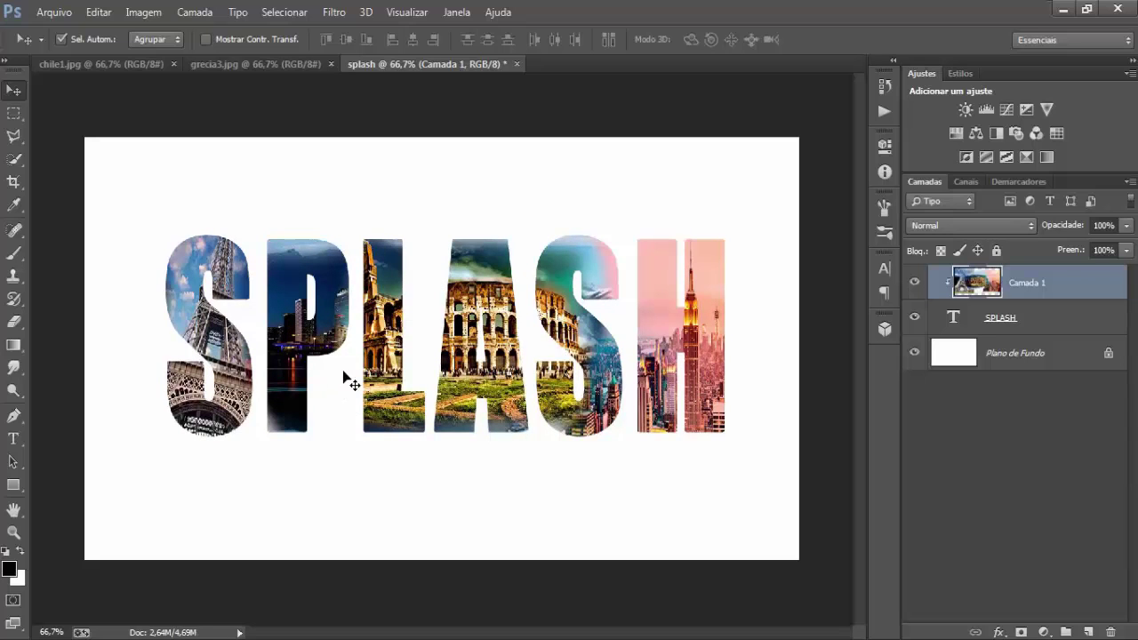
left_click_drag(301, 364, 283, 355)
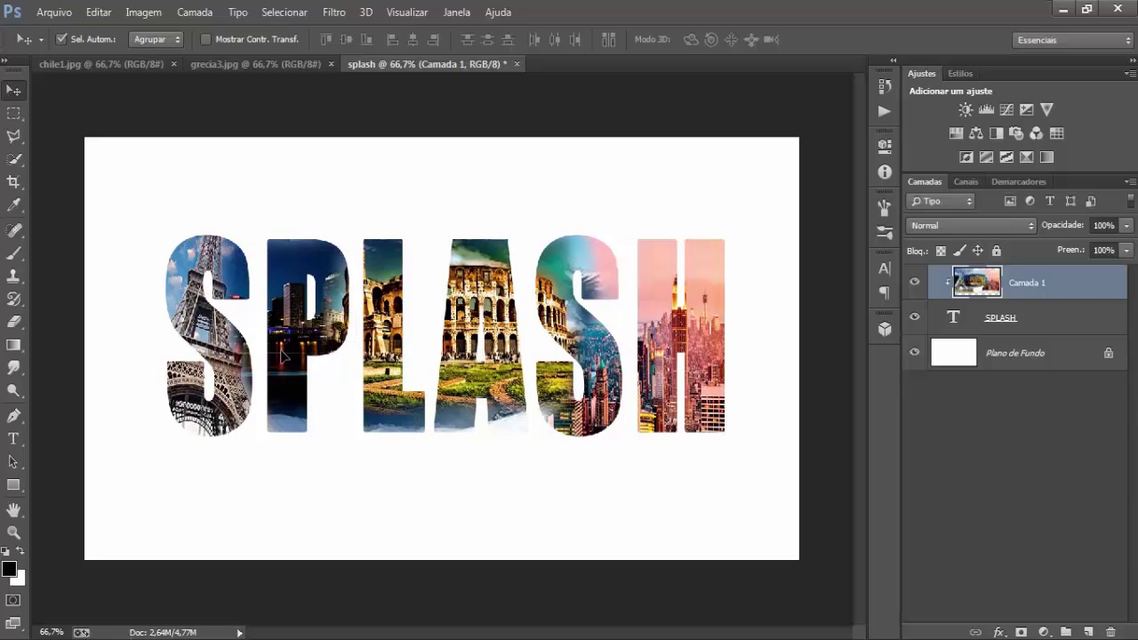
- Convert the SPLASH text layer to pixels with Rasterizar texto
right_click(1048, 323)
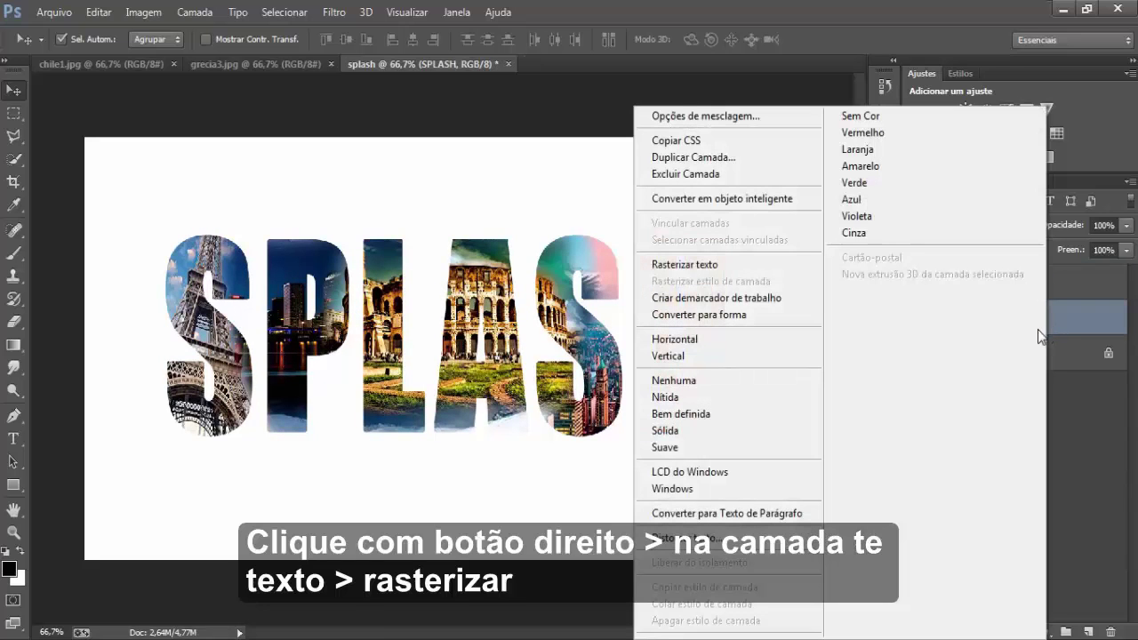
left_click(1051, 326)
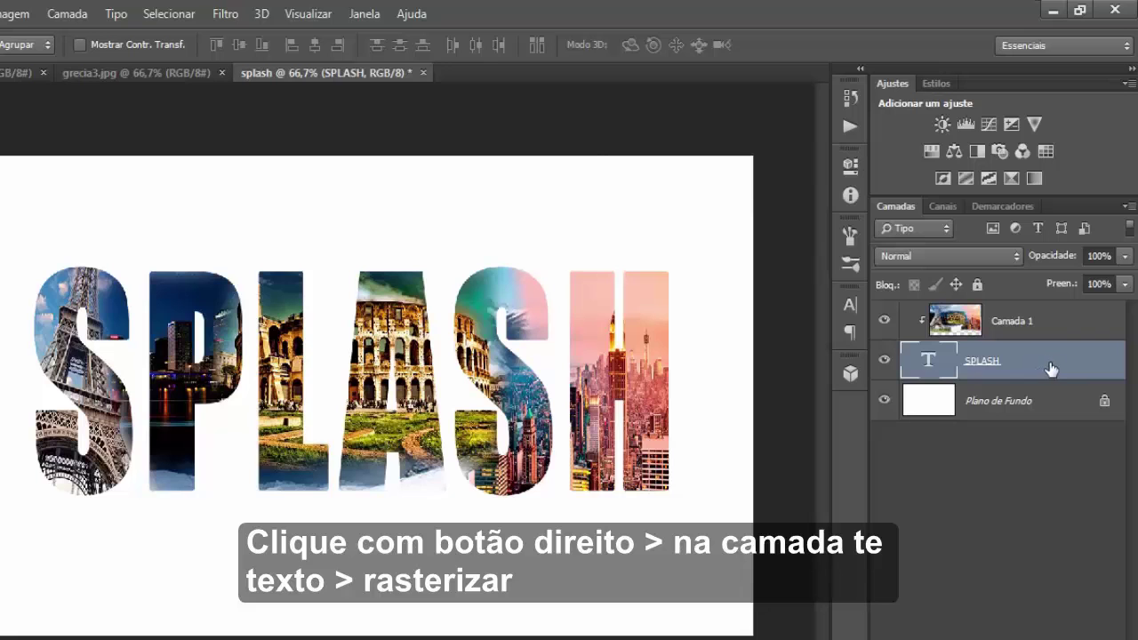
right_click(1051, 368)
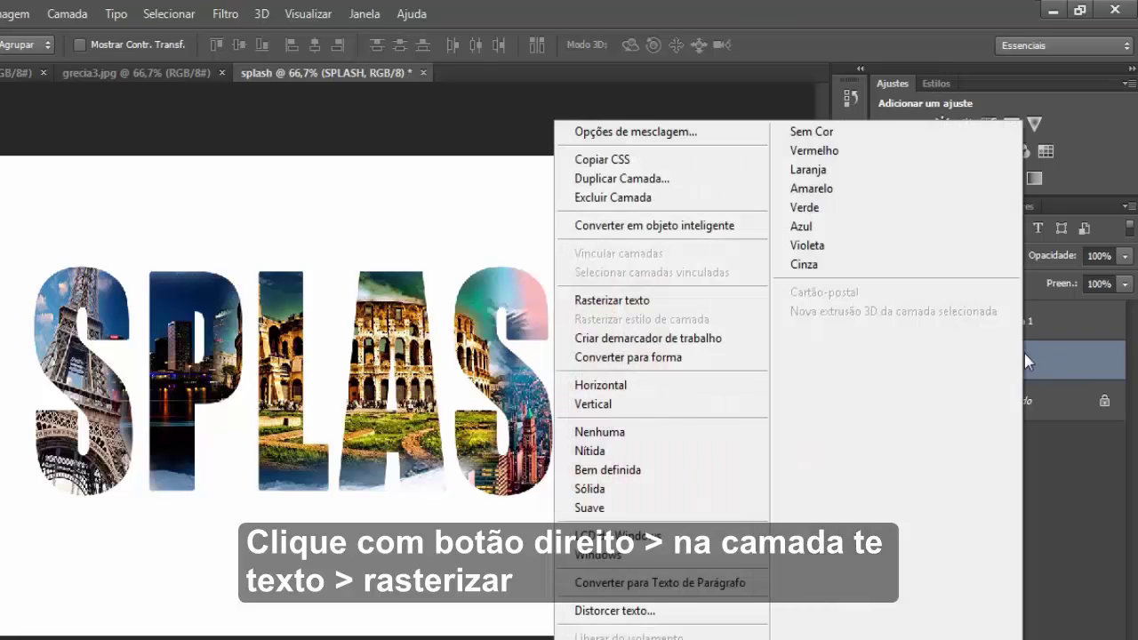
left_click(624, 300)
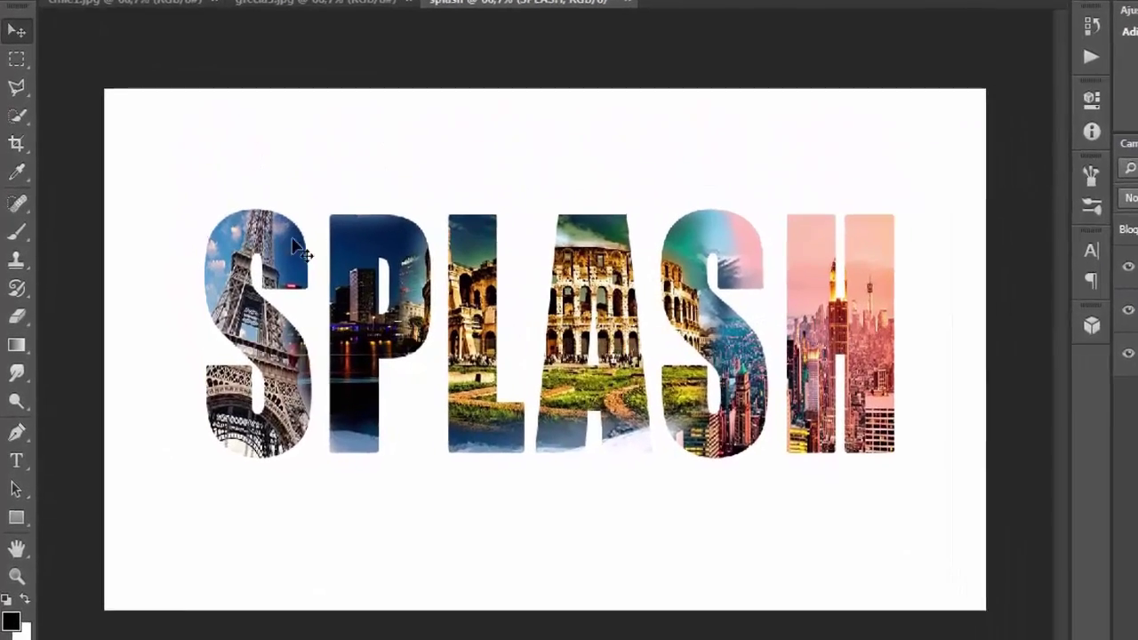
- Switch to the Brush tool and pick a splatter brush preset
left_click(16, 231)
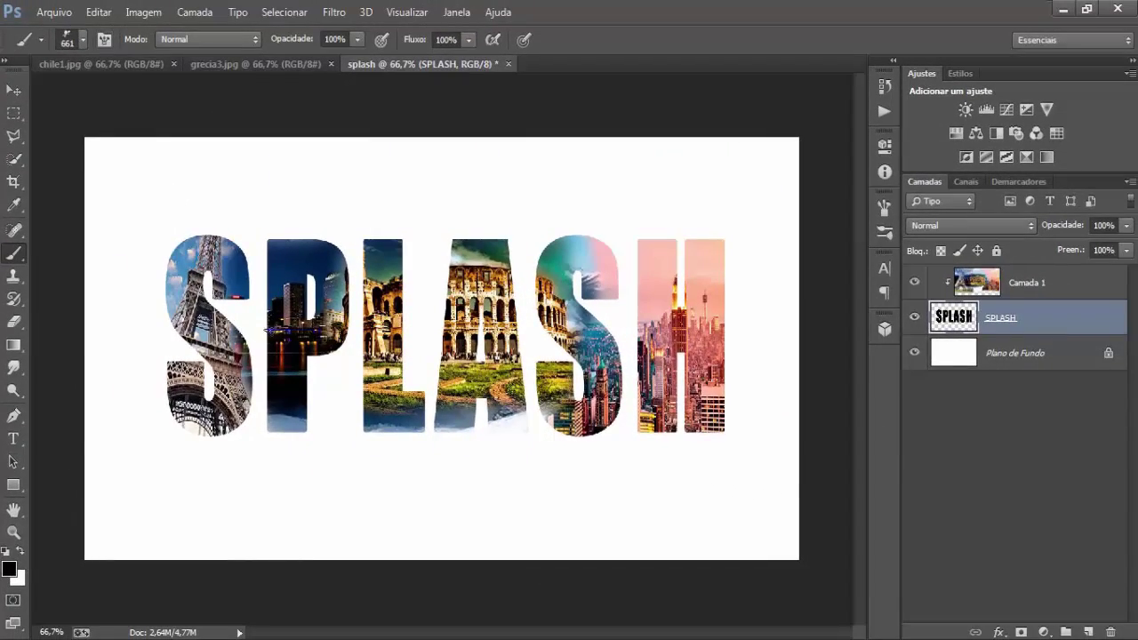
right_click(281, 335)
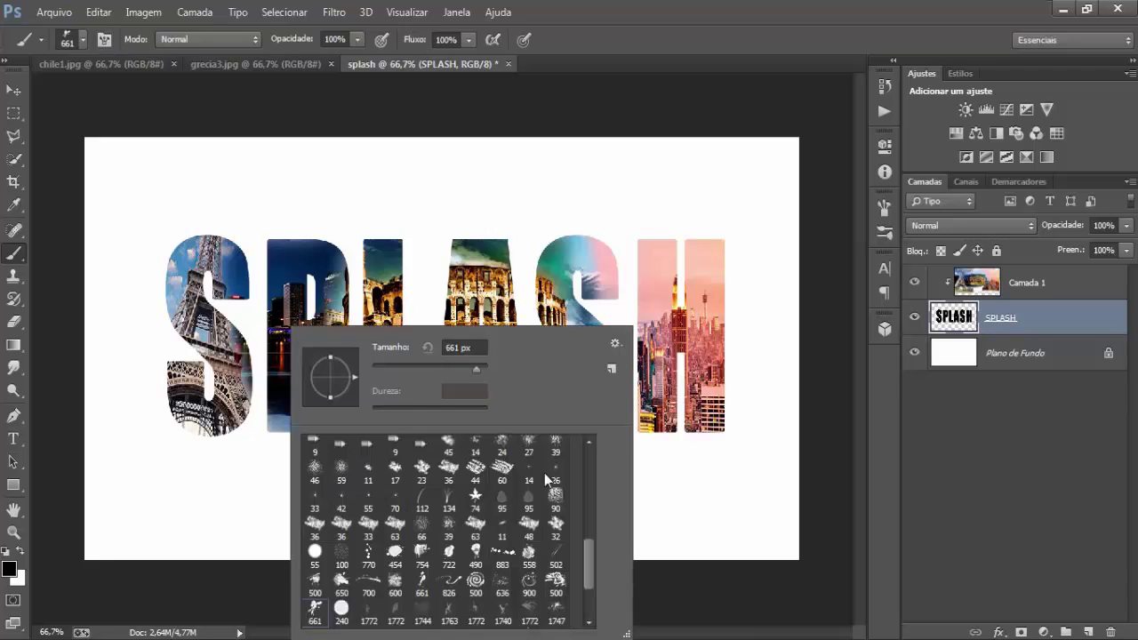
left_click_drag(591, 546, 591, 601)
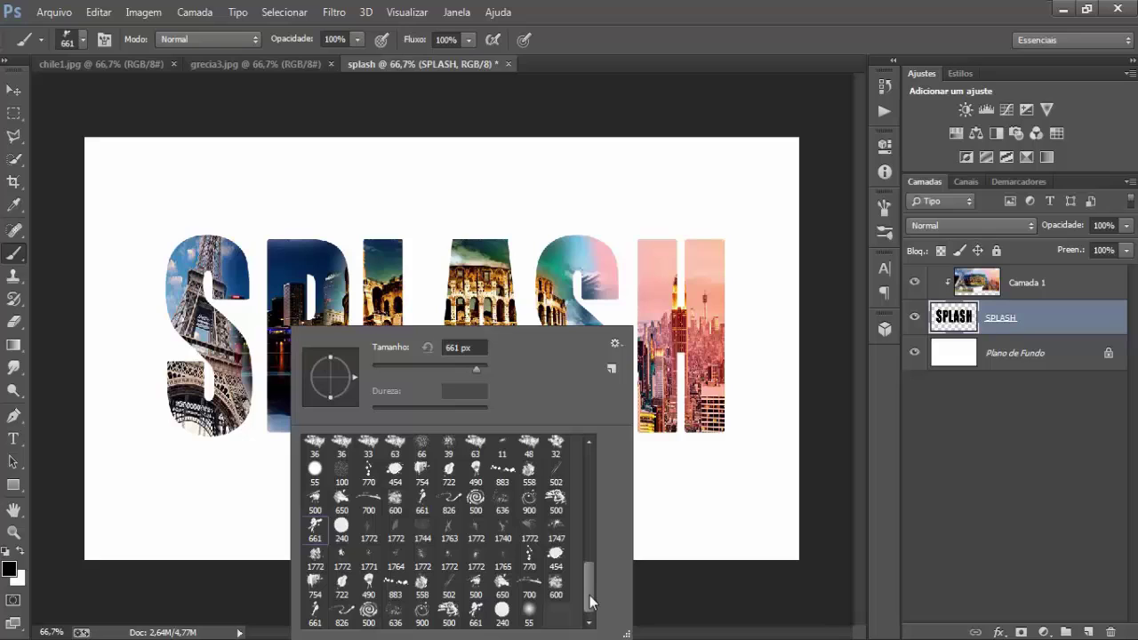
left_click(475, 614)
double_click(475, 613)
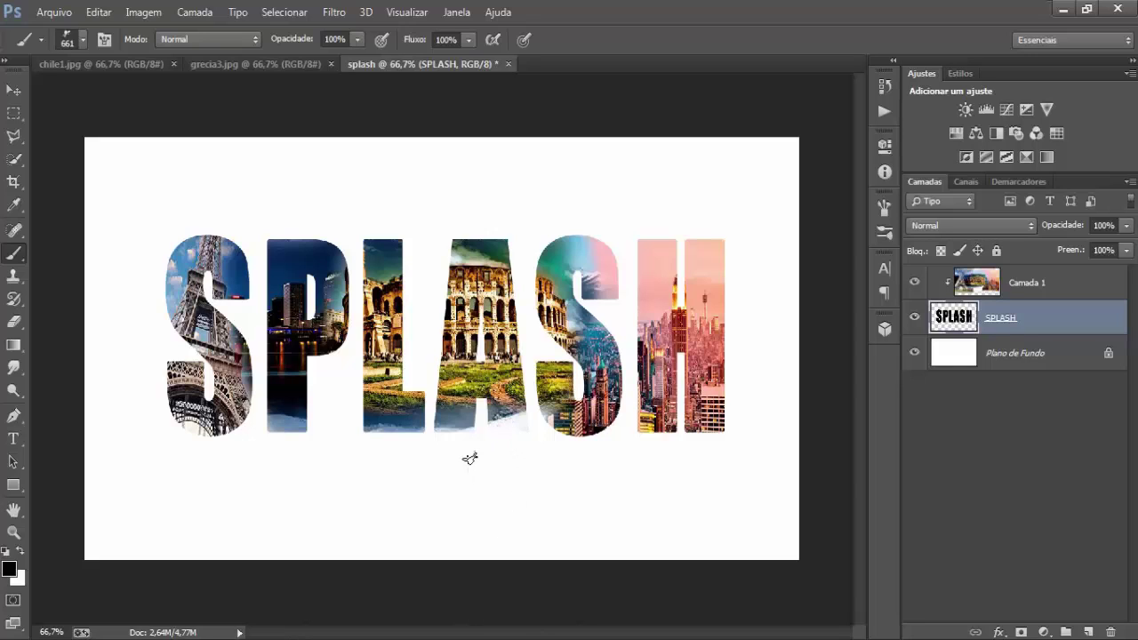
scroll(469, 459, "up", 1)
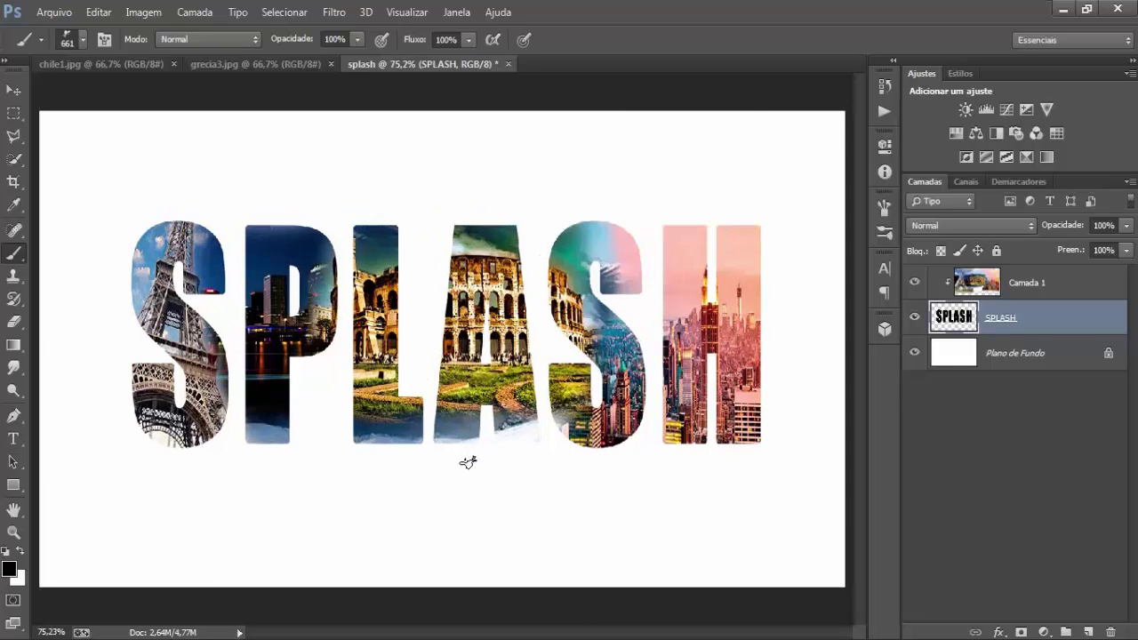
- Compare brush sizes and the 754, 600 and 661 presets, settling on the 500 splatter preset
right_click(464, 459)
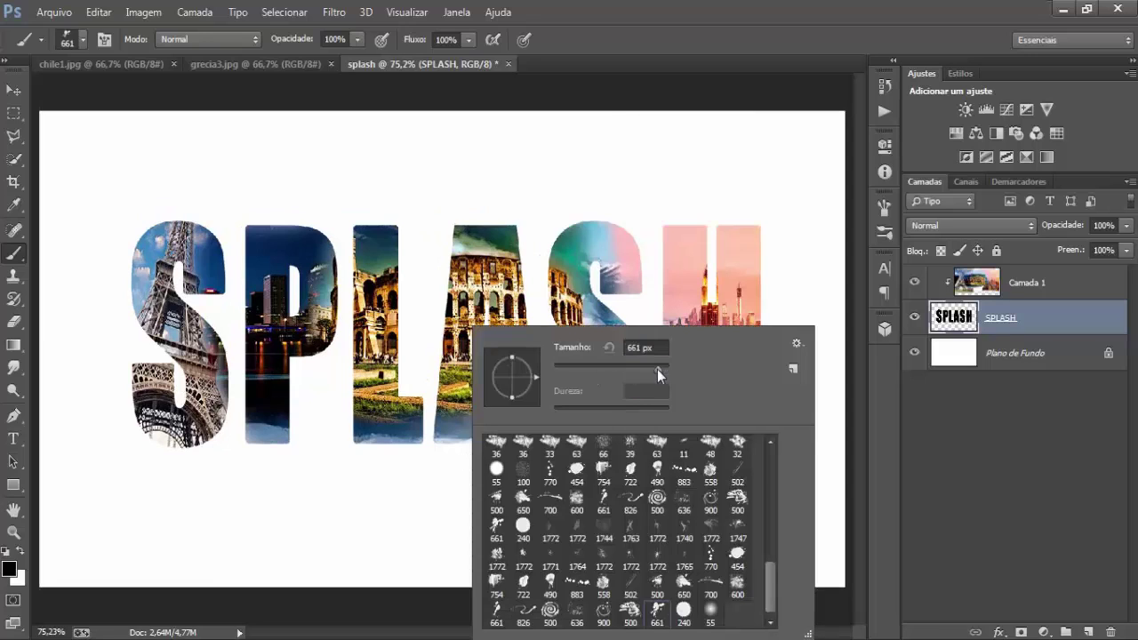
left_click_drag(651, 370, 664, 370)
left_click_drag(665, 370, 659, 370)
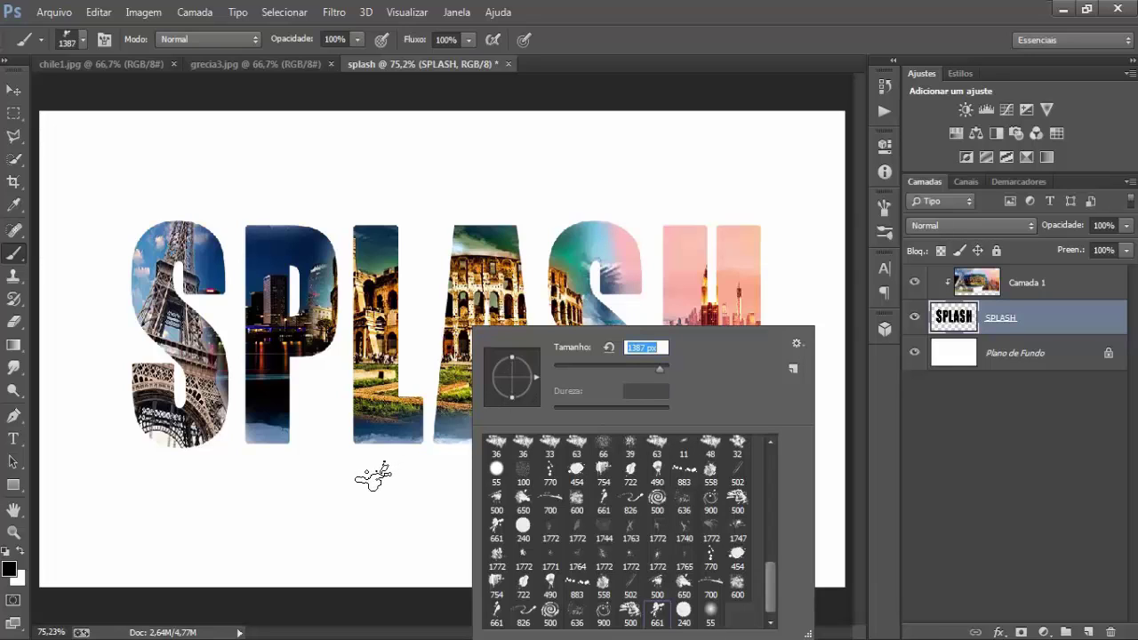
left_click(633, 614)
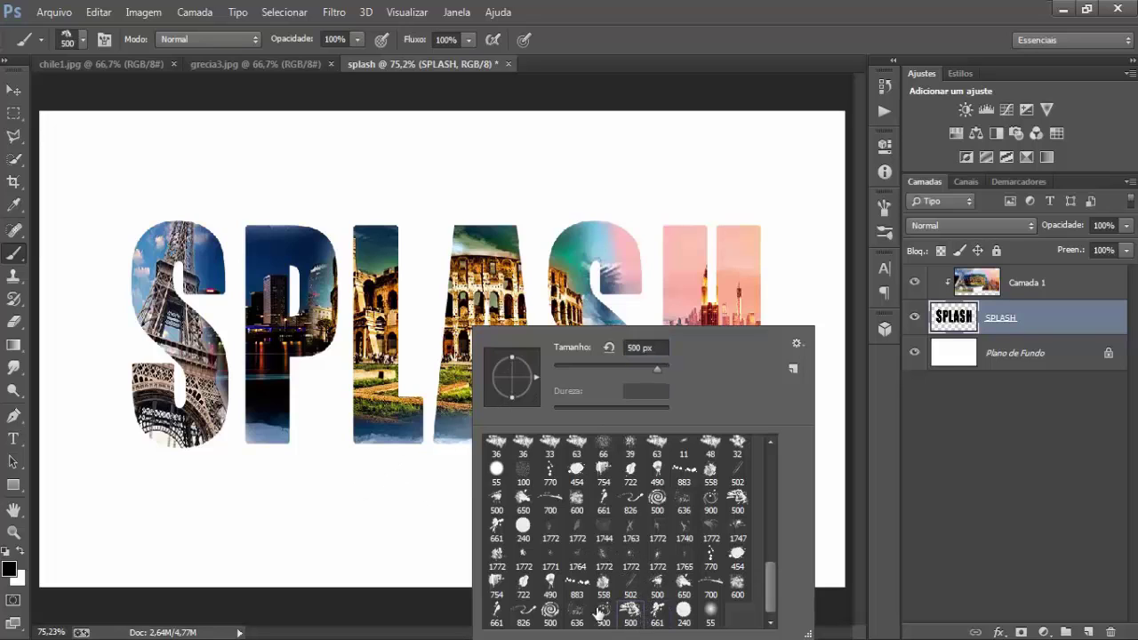
left_click(497, 584)
left_click(739, 586)
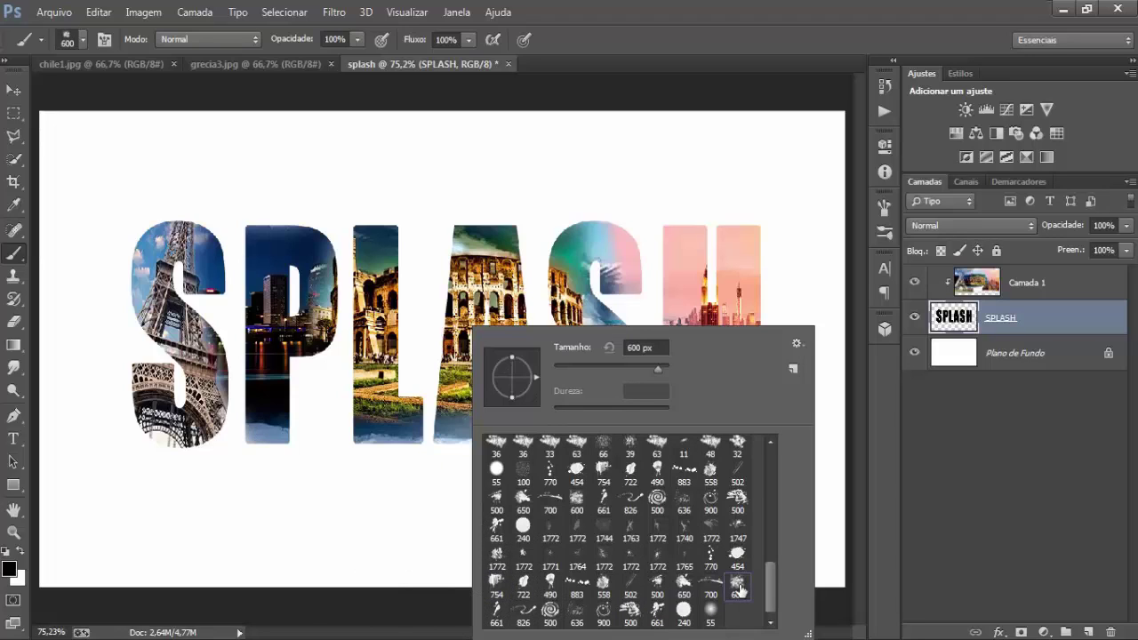
left_click(499, 619)
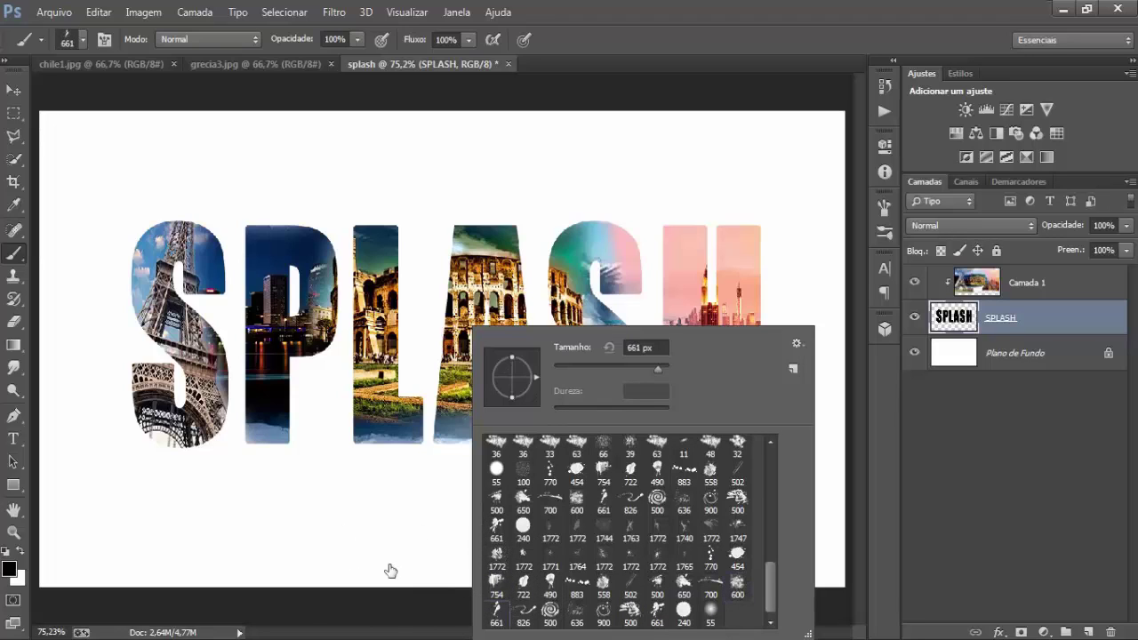
left_click(739, 503)
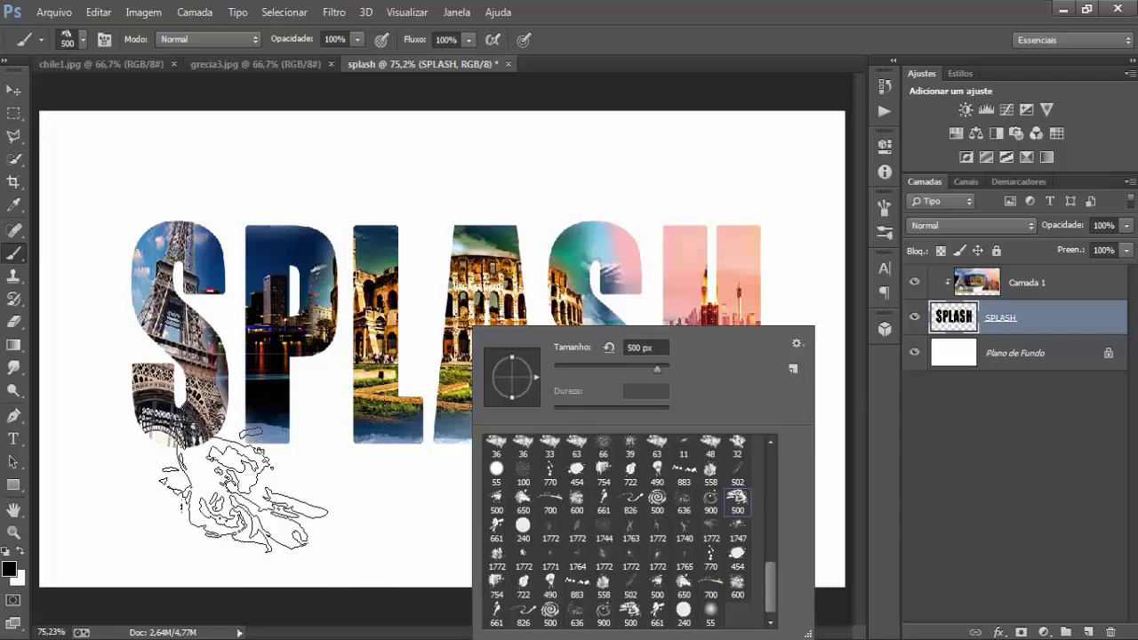
- Test-stamp splashes below the letters, then undo them all
left_click(244, 489)
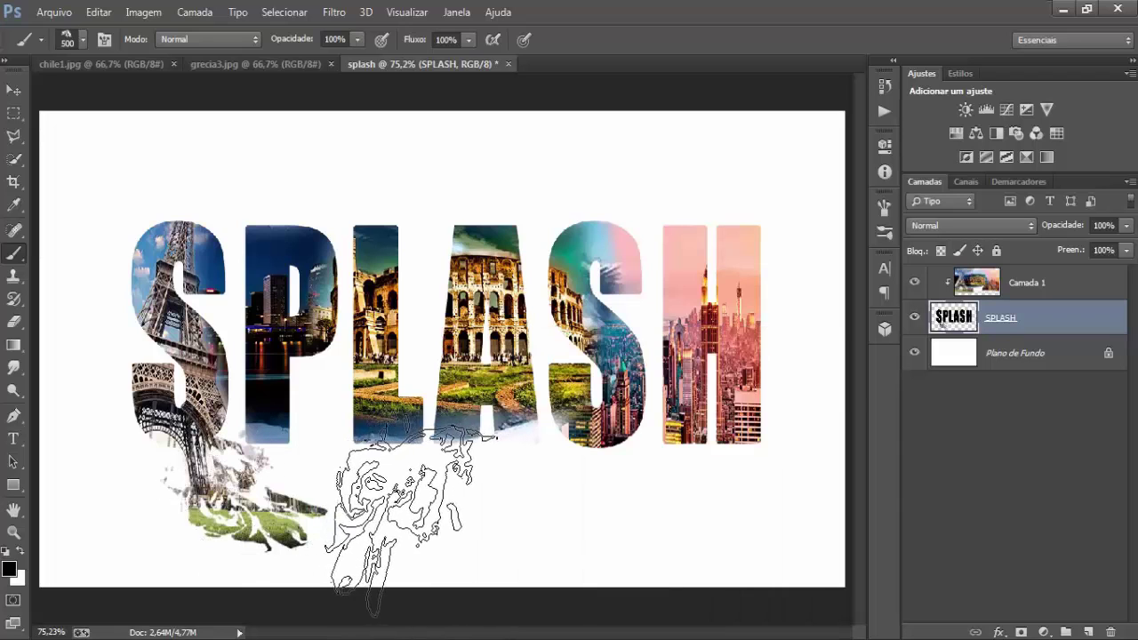
key("ctrl+z")
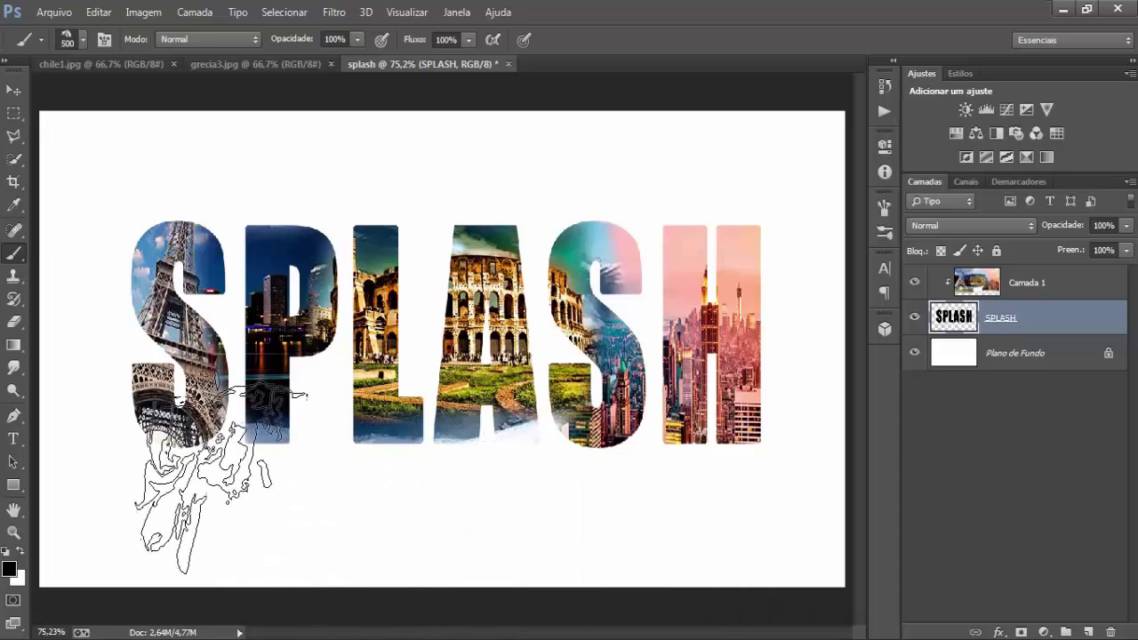
left_click(221, 478)
left_click(679, 525)
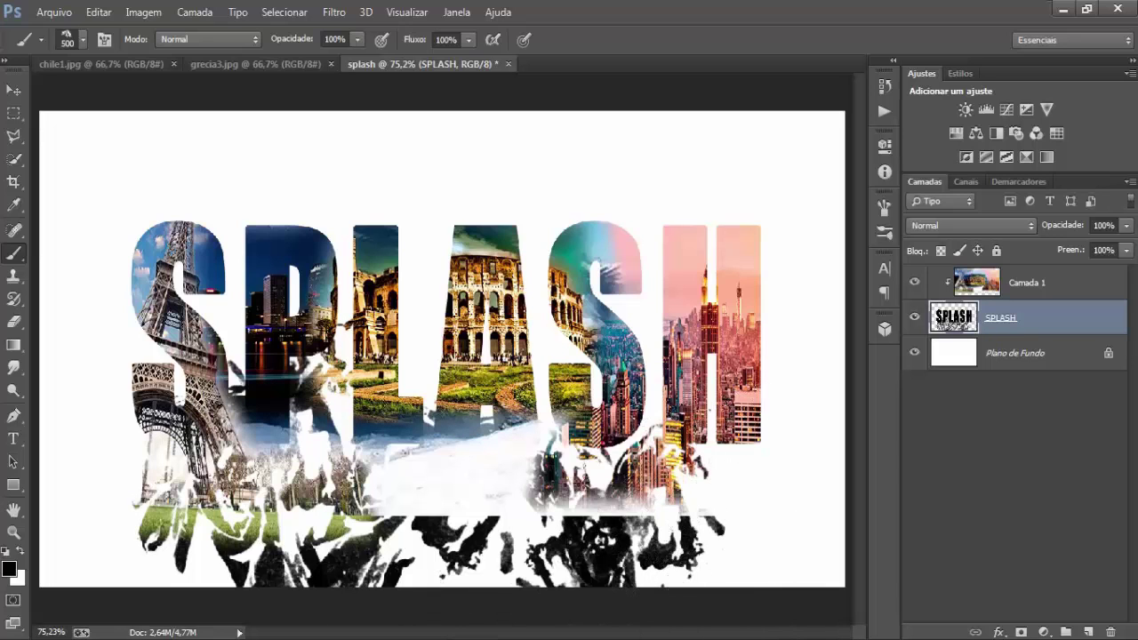
key("ctrl+alt+z")
key("ctrl+alt+z")
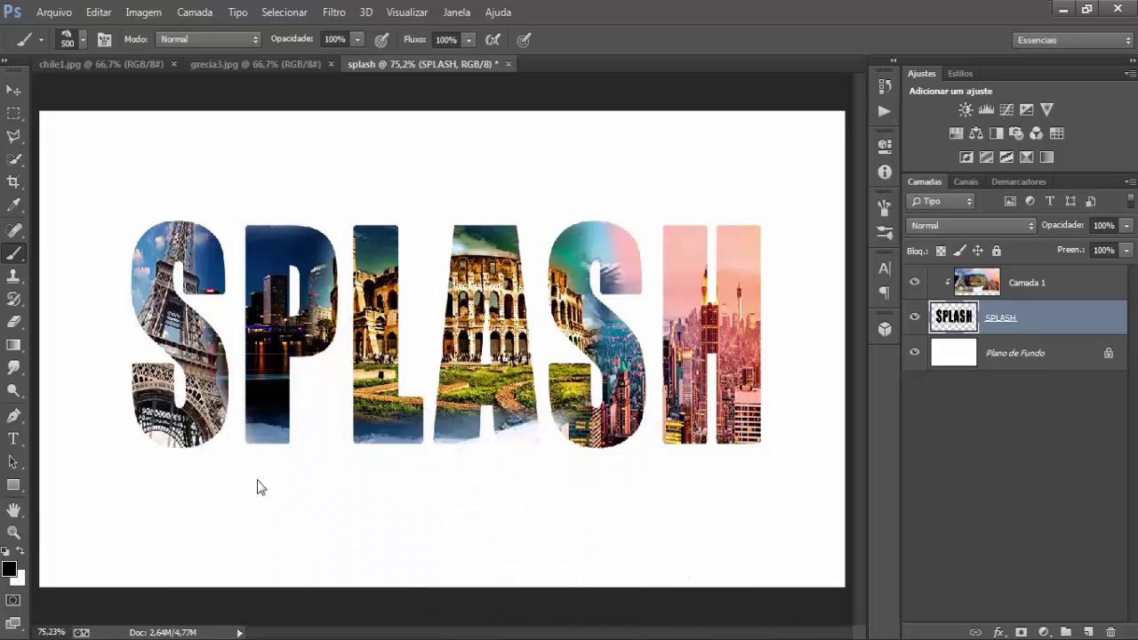
- Select the 500 splatter brush preset
right_click(257, 488)
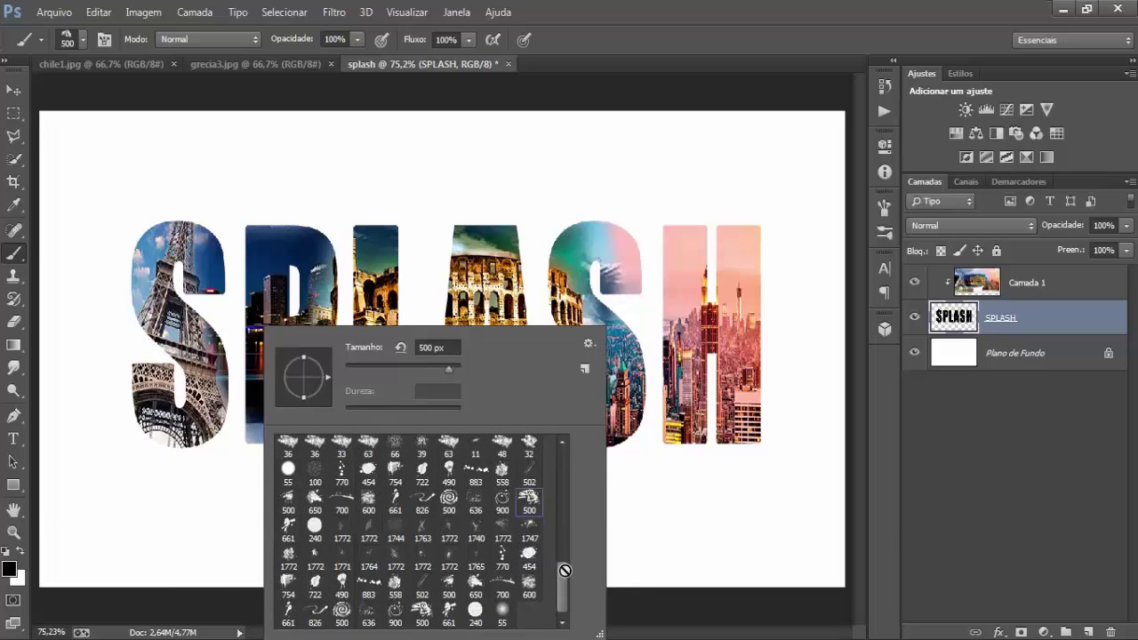
scroll(565, 560, "up", 2)
scroll(566, 555, "up", 2)
scroll(568, 534, "up", 2)
scroll(571, 529, "up", 1)
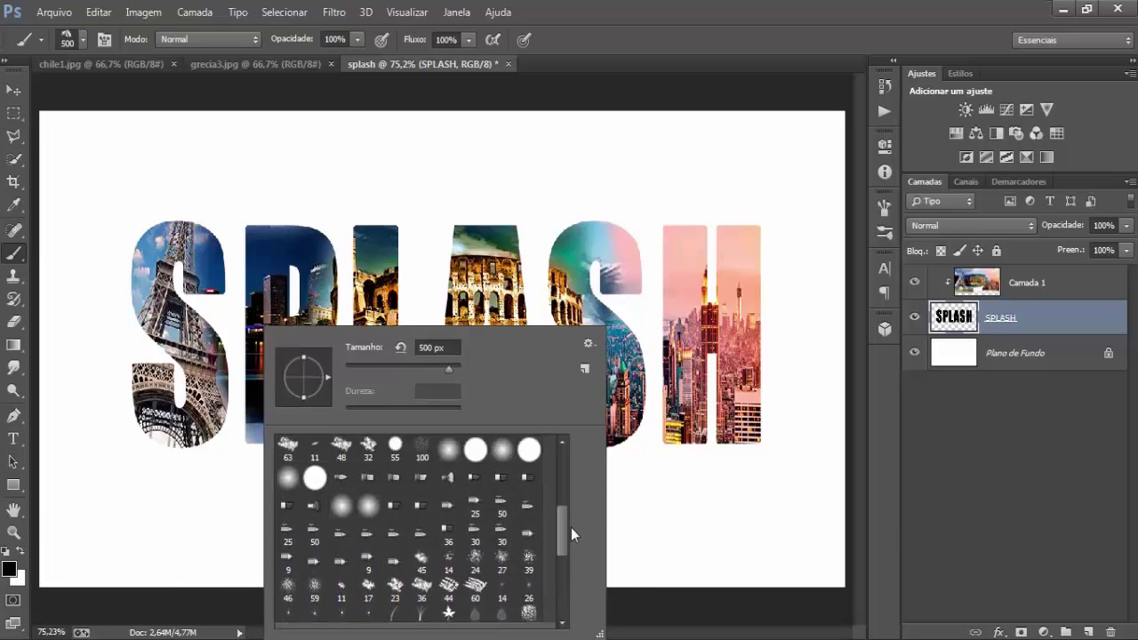
scroll(571, 551, "down", 3)
scroll(571, 577, "down", 2)
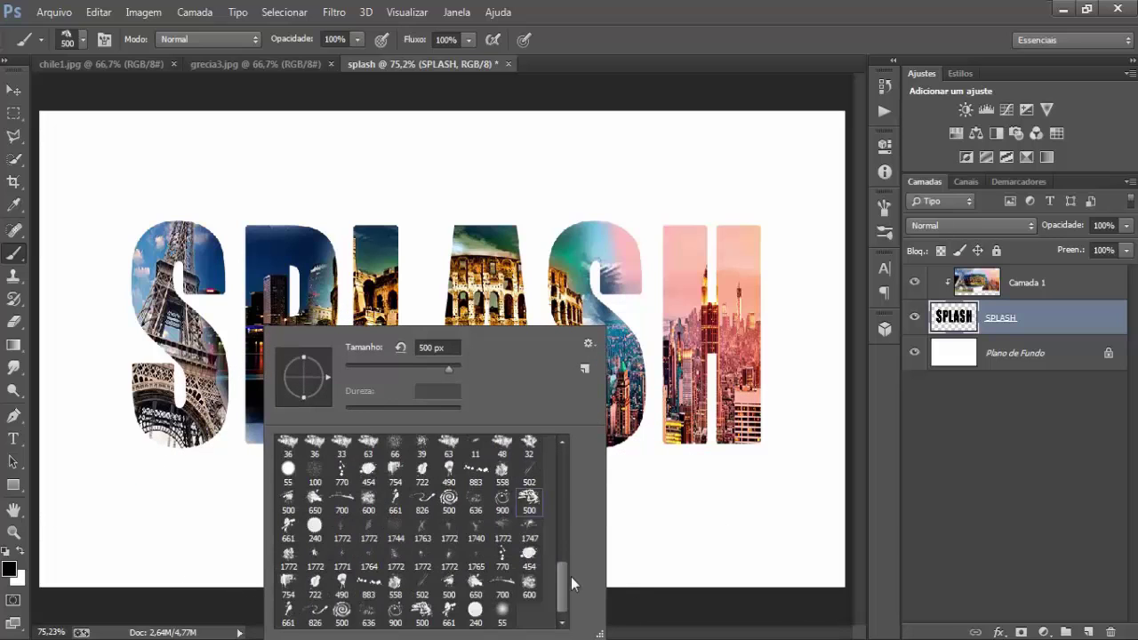
left_click(288, 505)
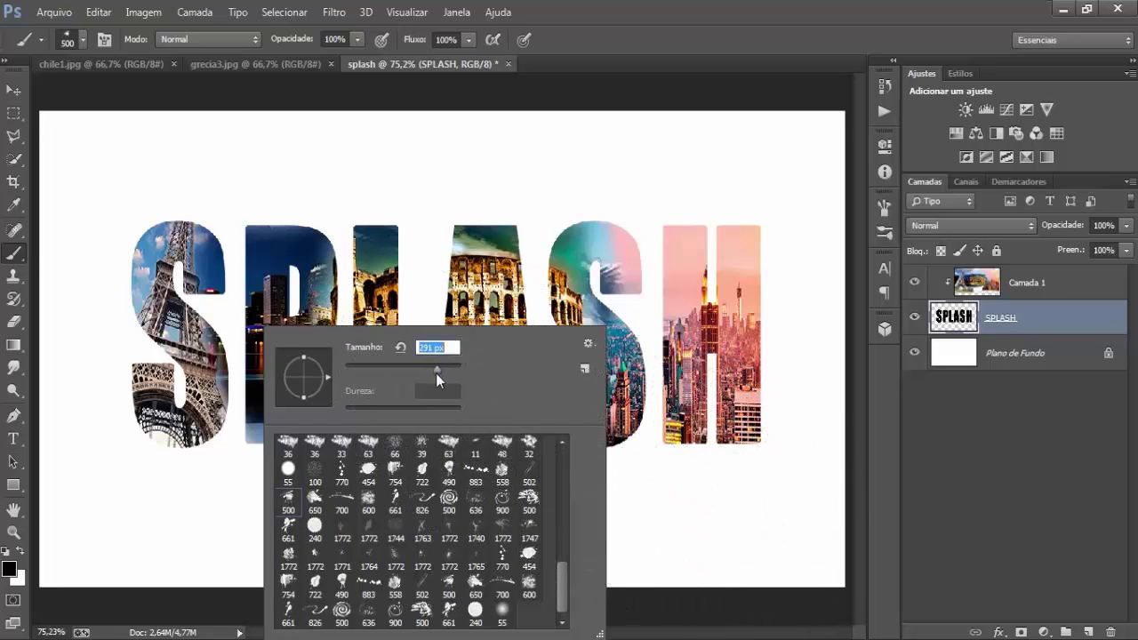
left_click(595, 625)
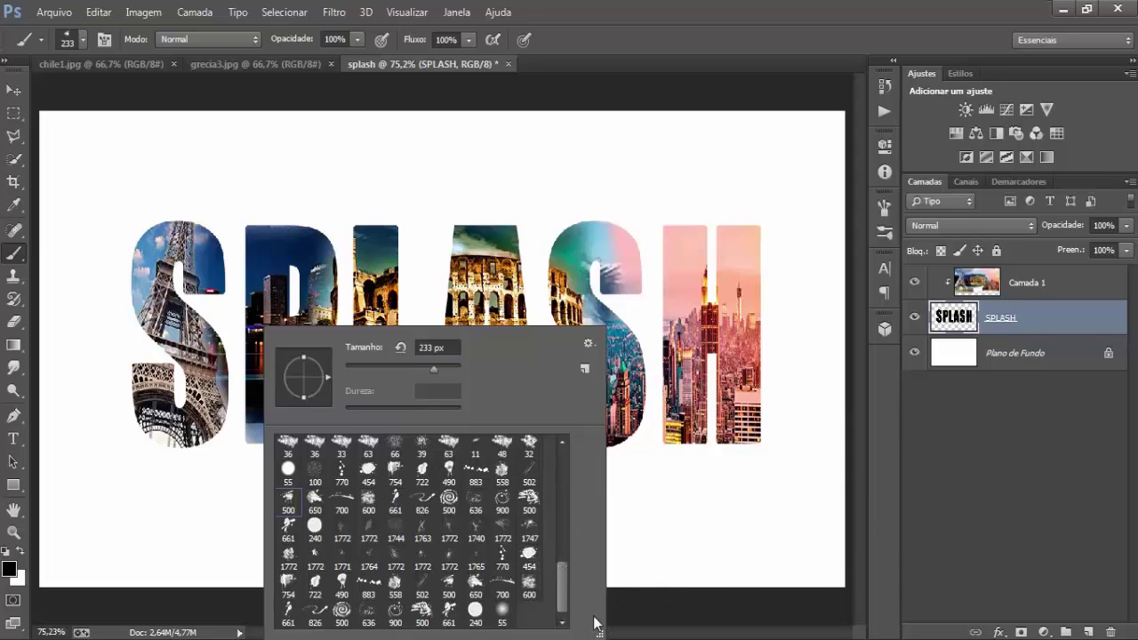
left_click(661, 633)
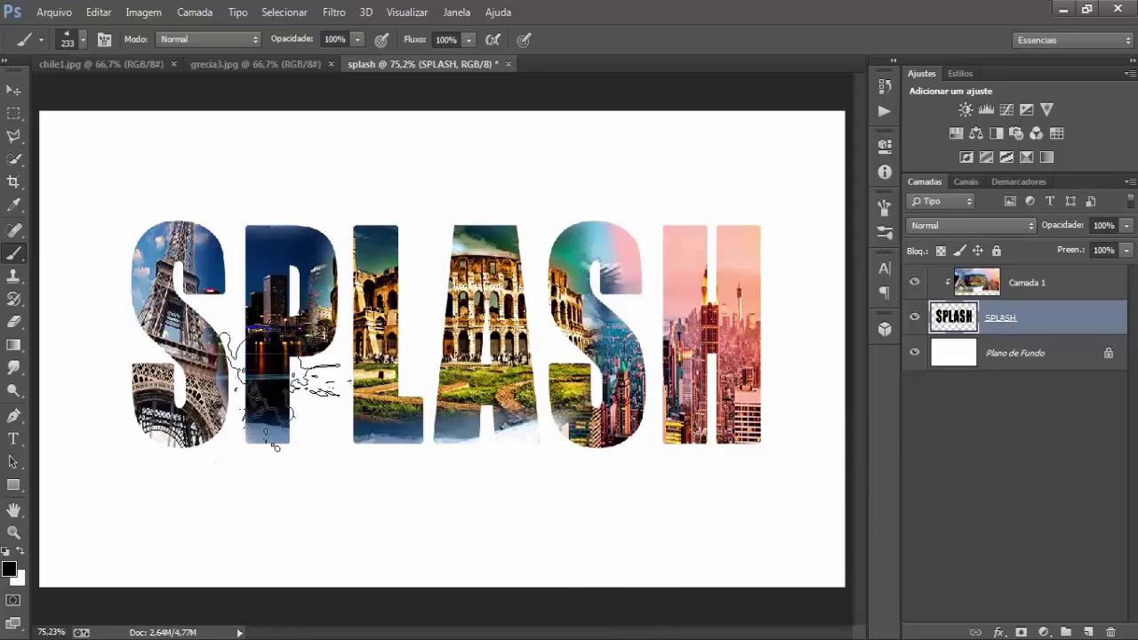
- Stamp splatters around the P, first S and second S, undoing the ones above P and below S
left_click(278, 279)
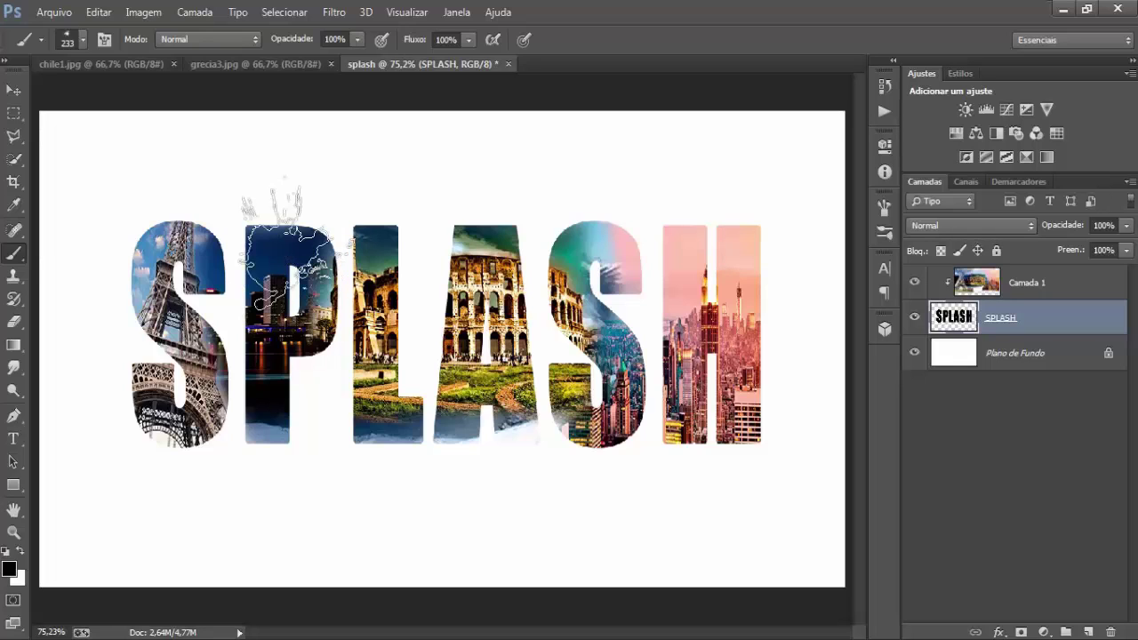
left_click(396, 174)
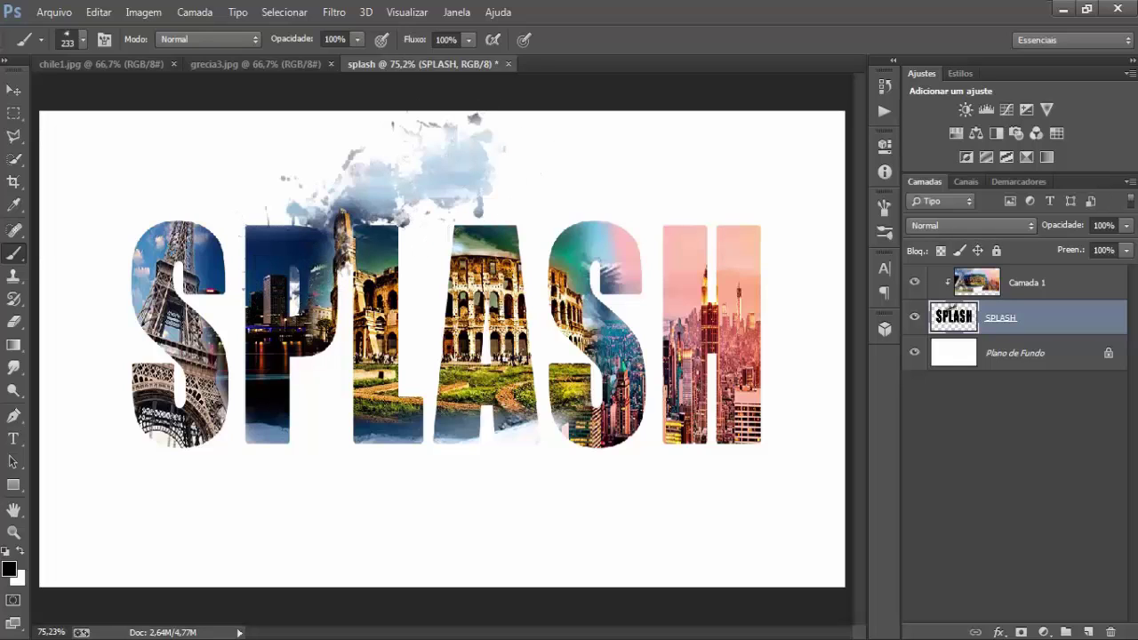
key("ctrl+z")
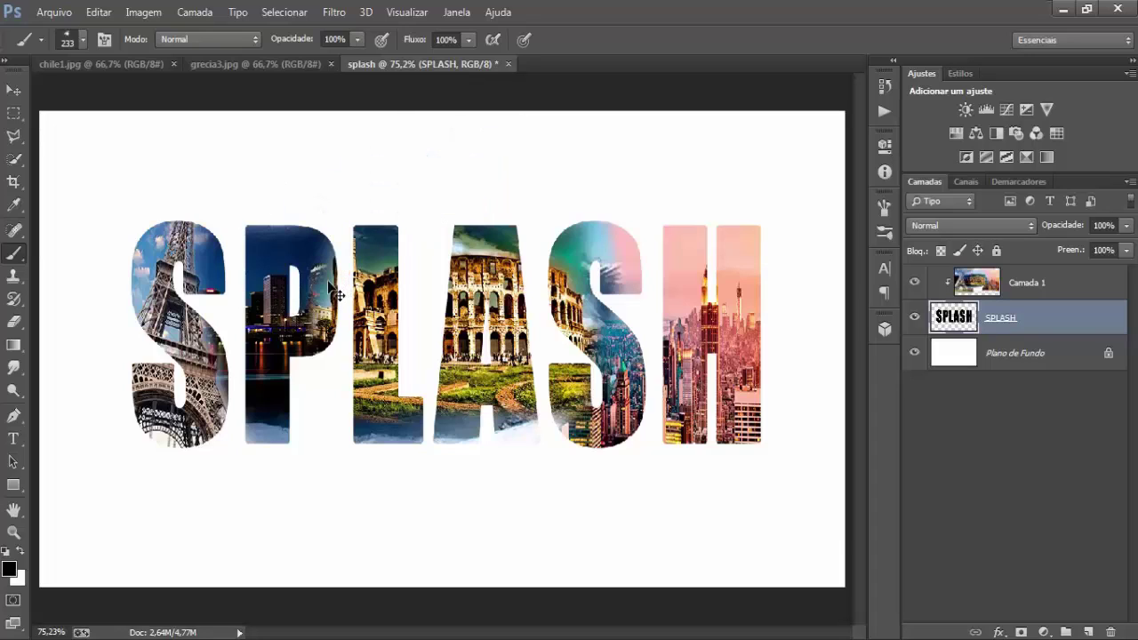
left_click(277, 232)
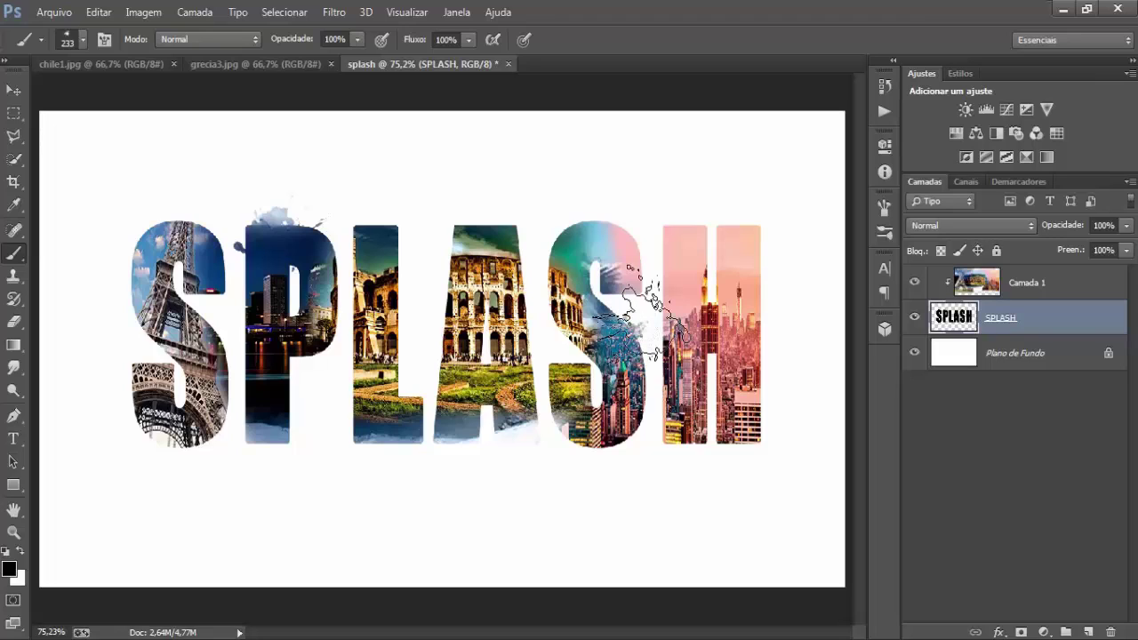
left_click(644, 373)
left_click(613, 440)
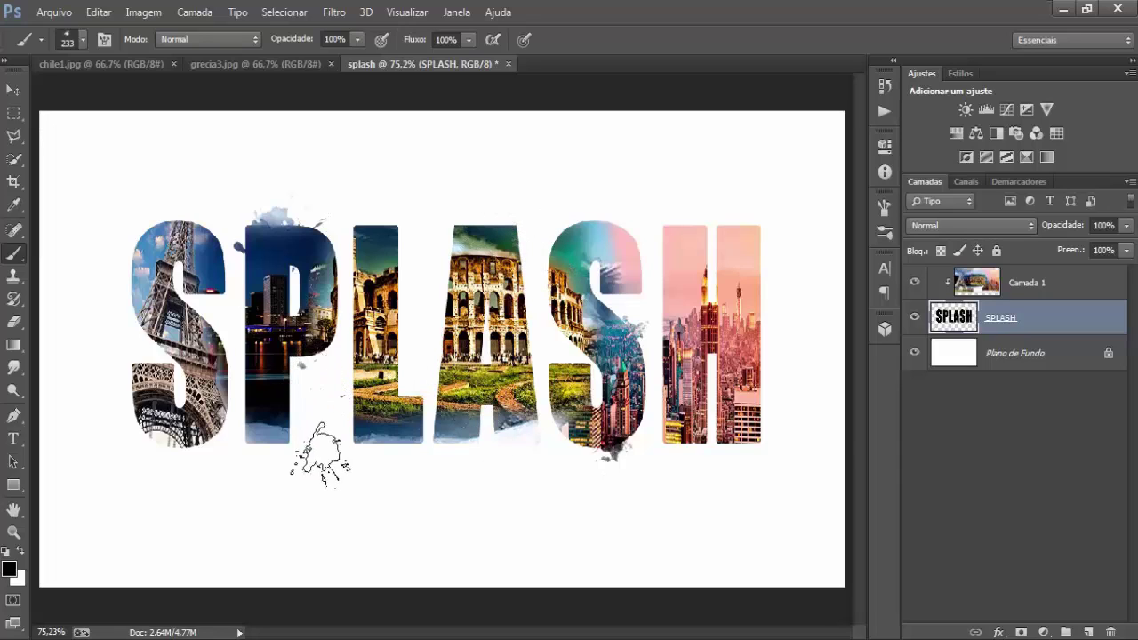
left_click(311, 418)
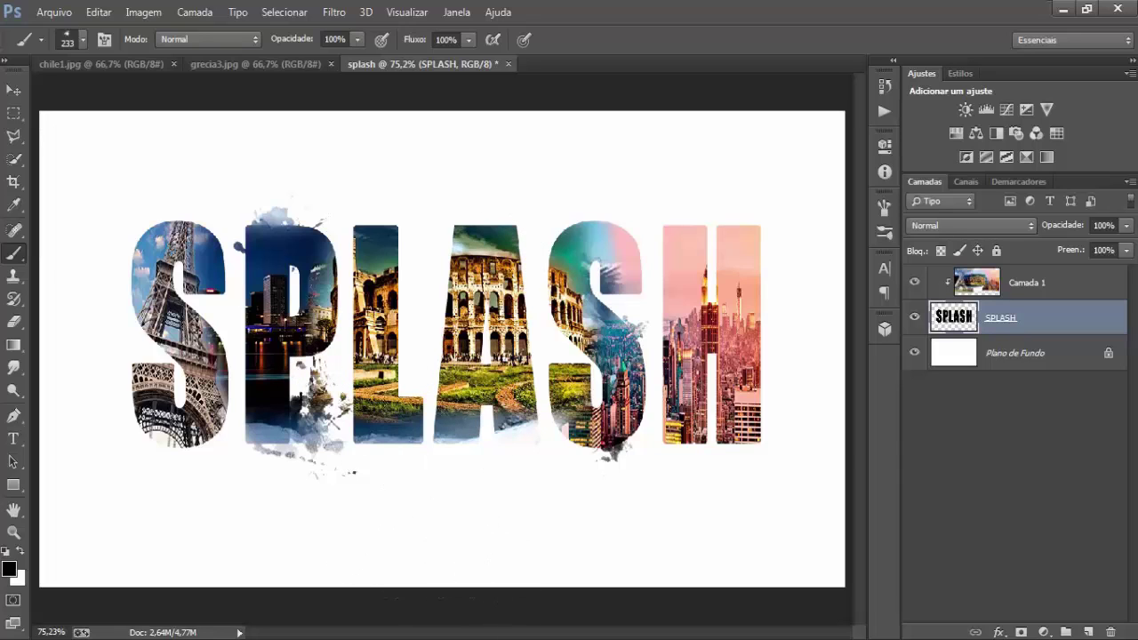
left_click(98, 493)
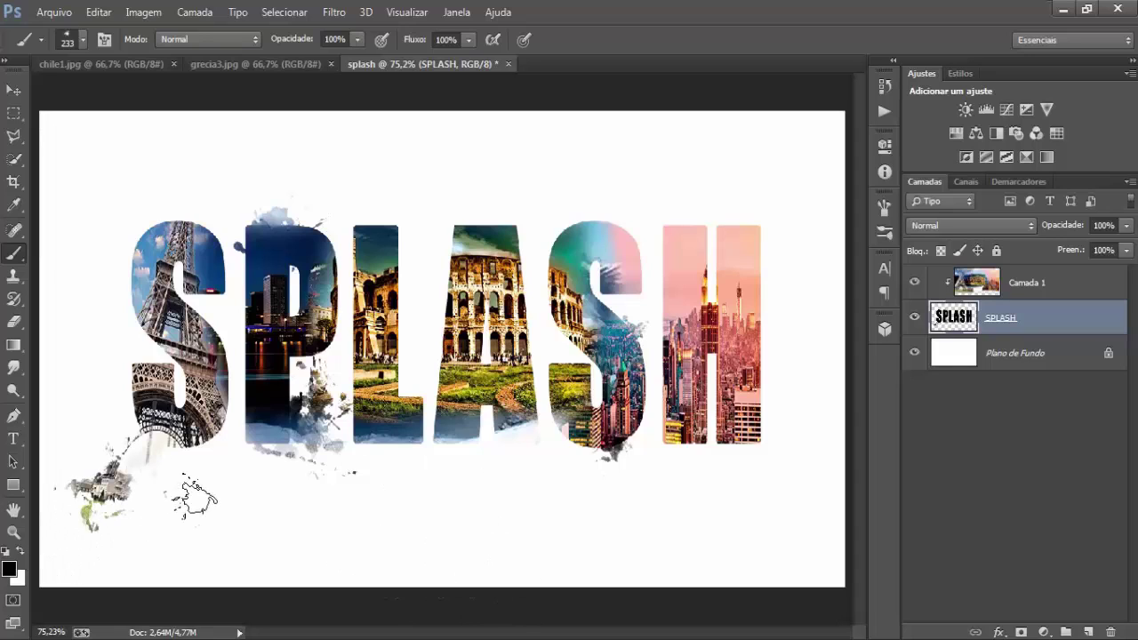
key("ctrl+z")
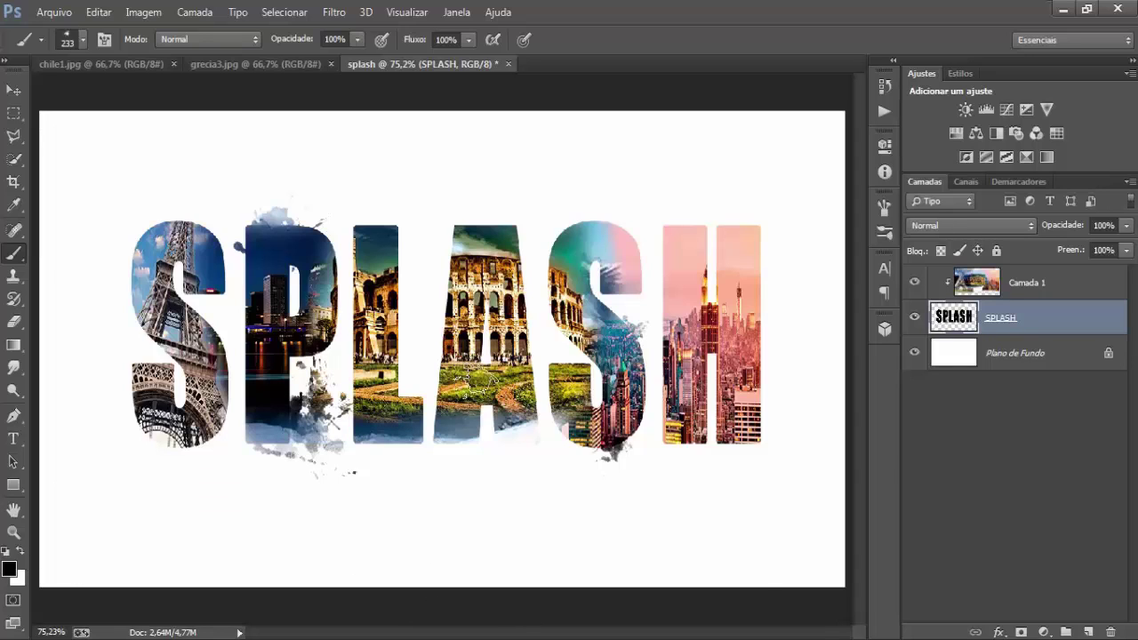
- With the 661 px brush, stamp a lower-left splash, undoing the trials around H and below S
right_click(480, 378)
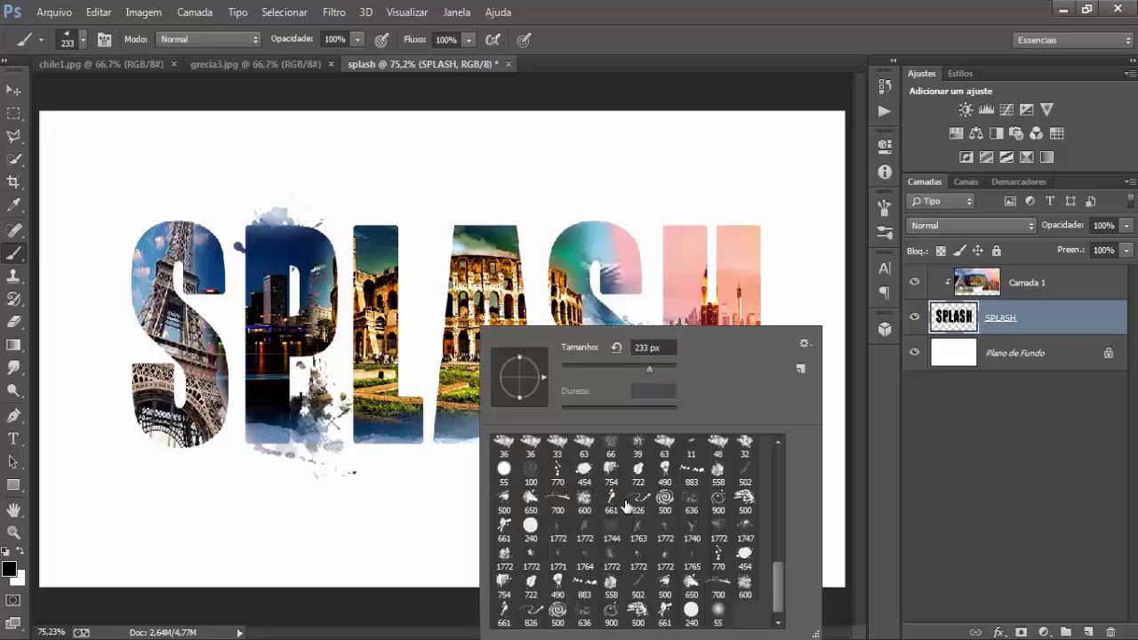
left_click(611, 503)
left_click(133, 466)
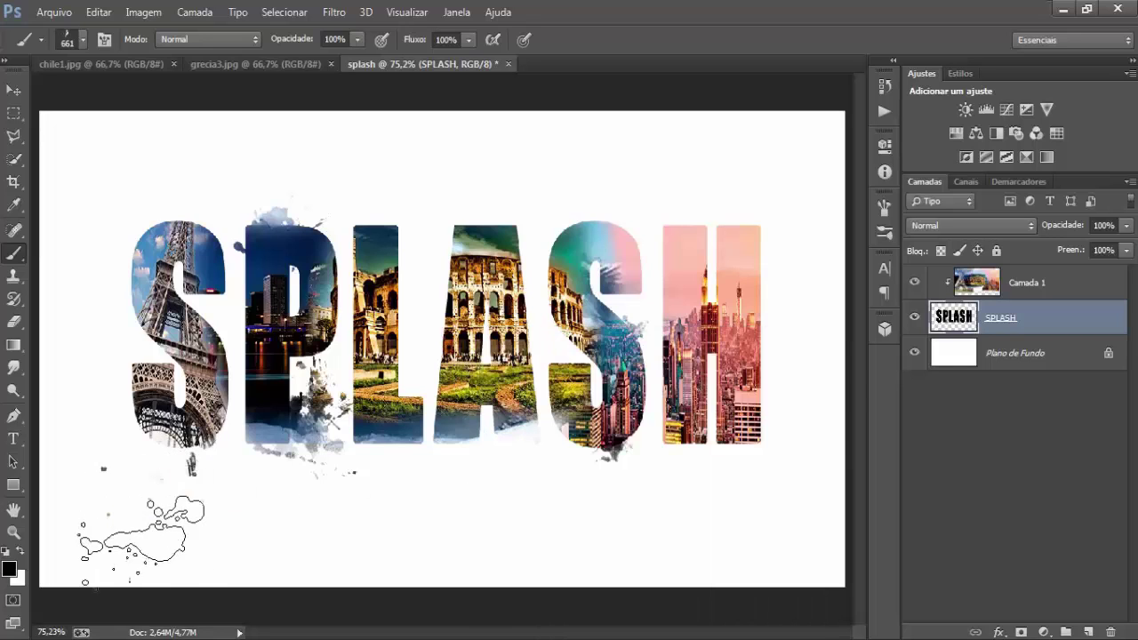
left_click(147, 512)
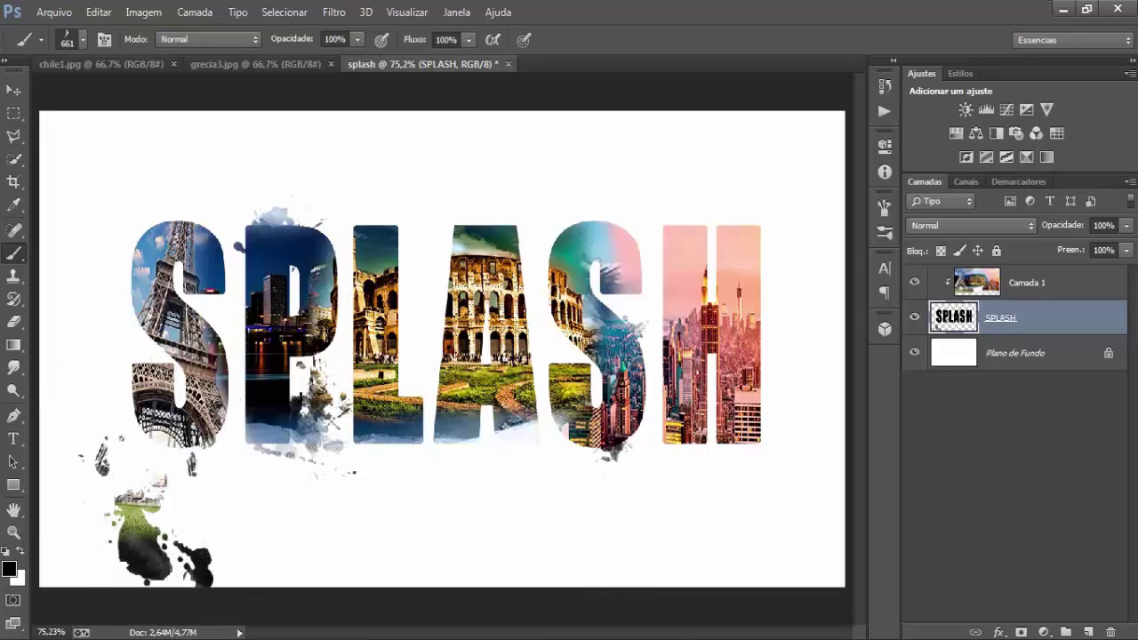
left_click(769, 267)
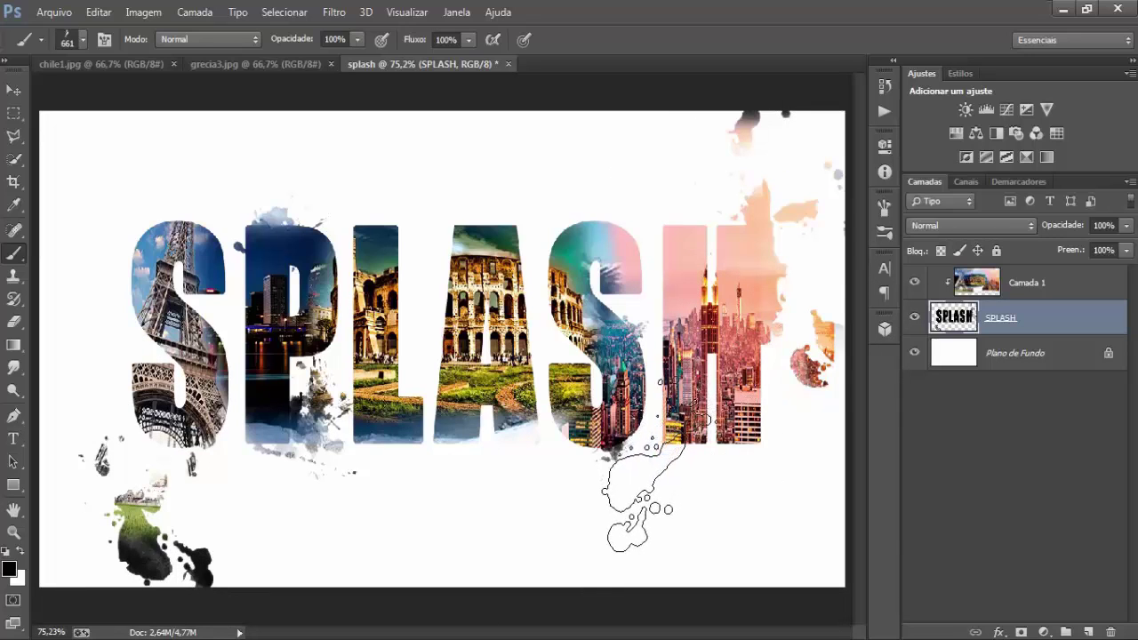
key("ctrl+z")
left_click(573, 494)
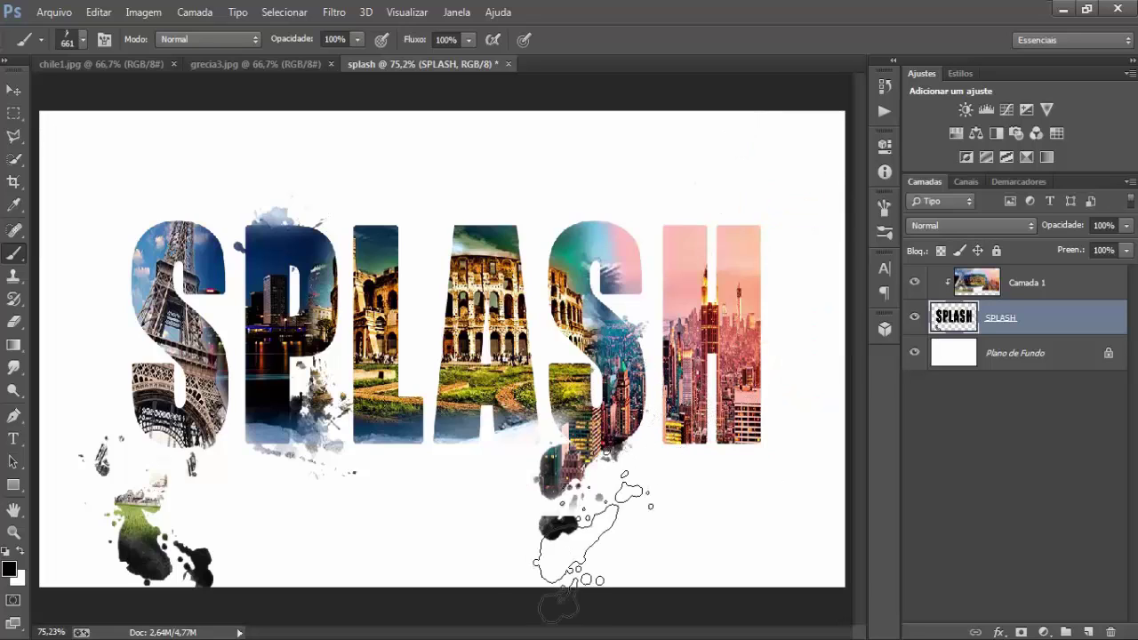
left_click(578, 536)
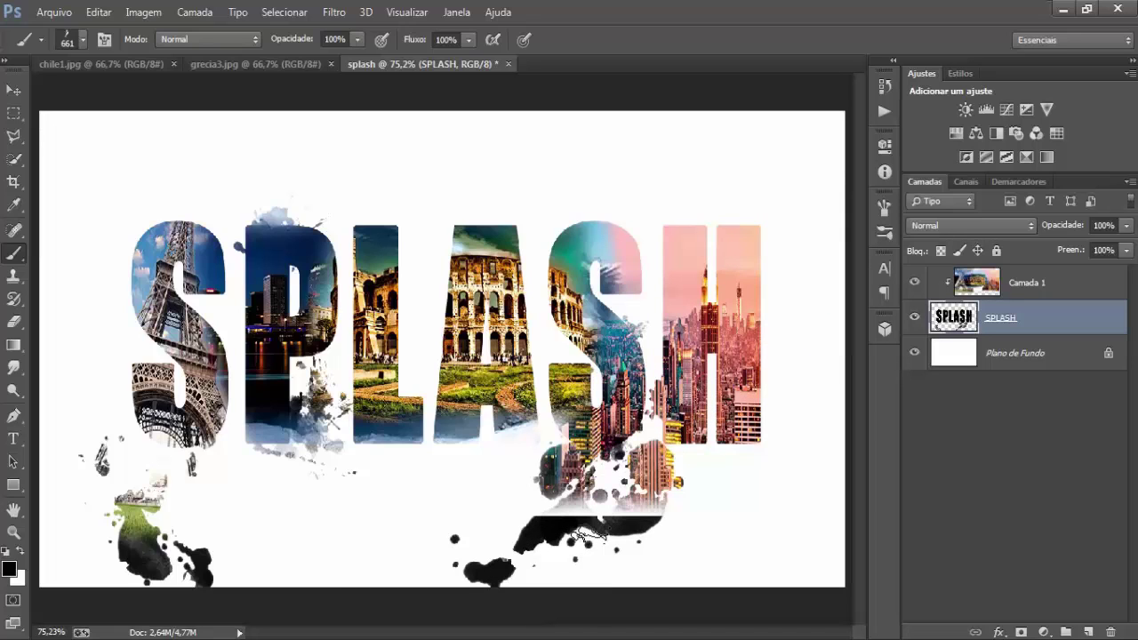
key("ctrl+z")
- Try the 600 px brush below L and A, then undo that splash
right_click(573, 480)
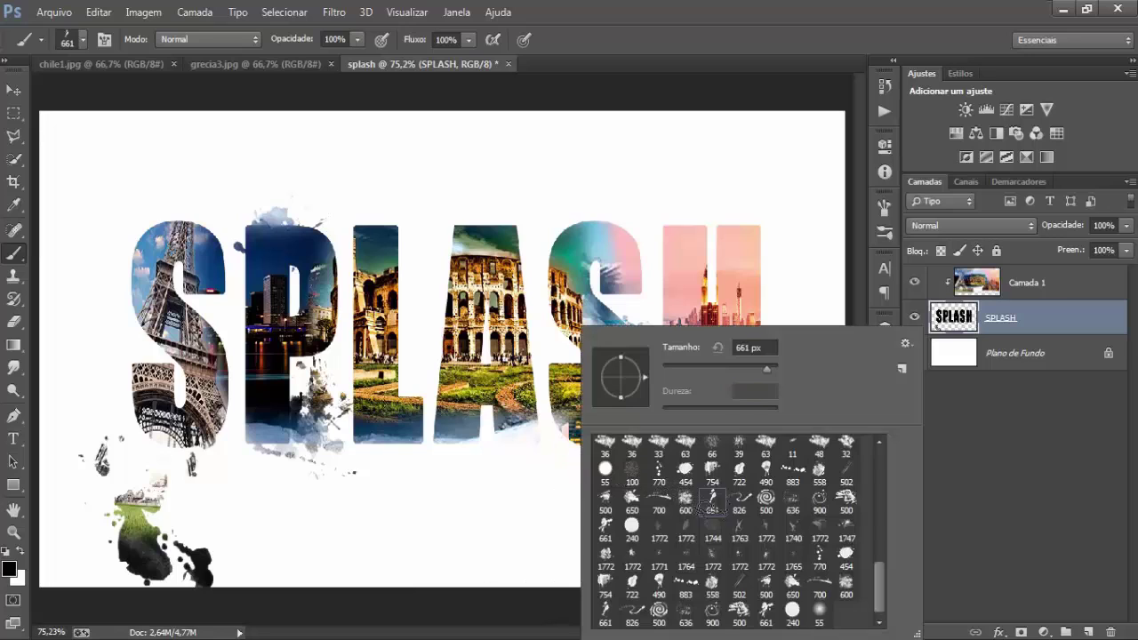
left_click(685, 503)
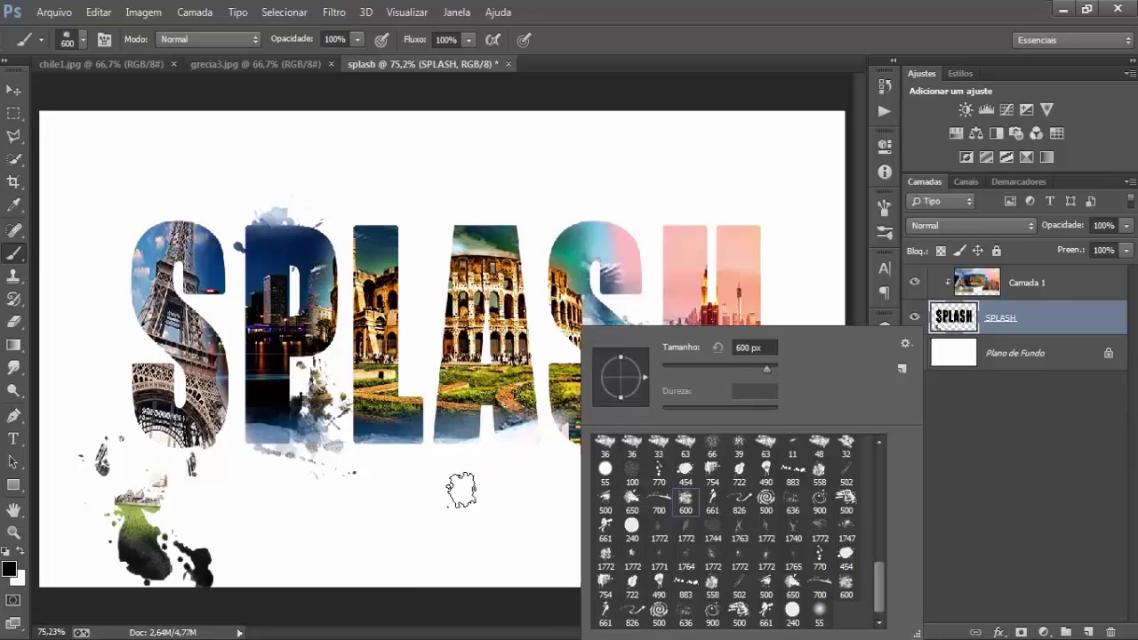
left_click(443, 451)
left_click(461, 529)
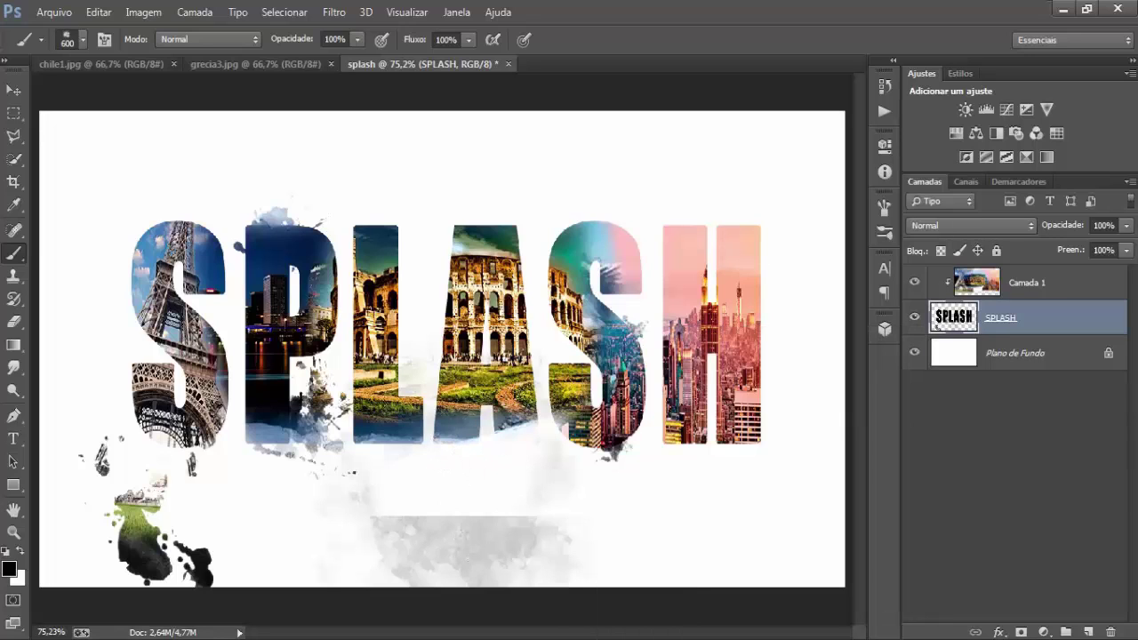
key("ctrl+z")
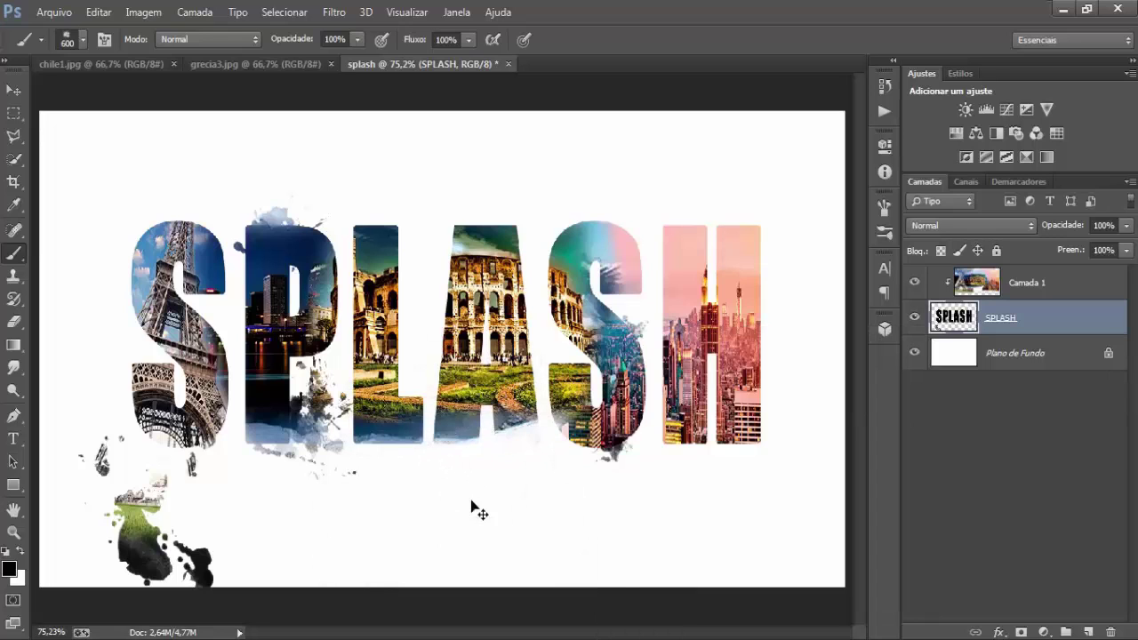
- With the 700 px brush, splatter around A, both S letters, H, and the canvas bottom
right_click(593, 327)
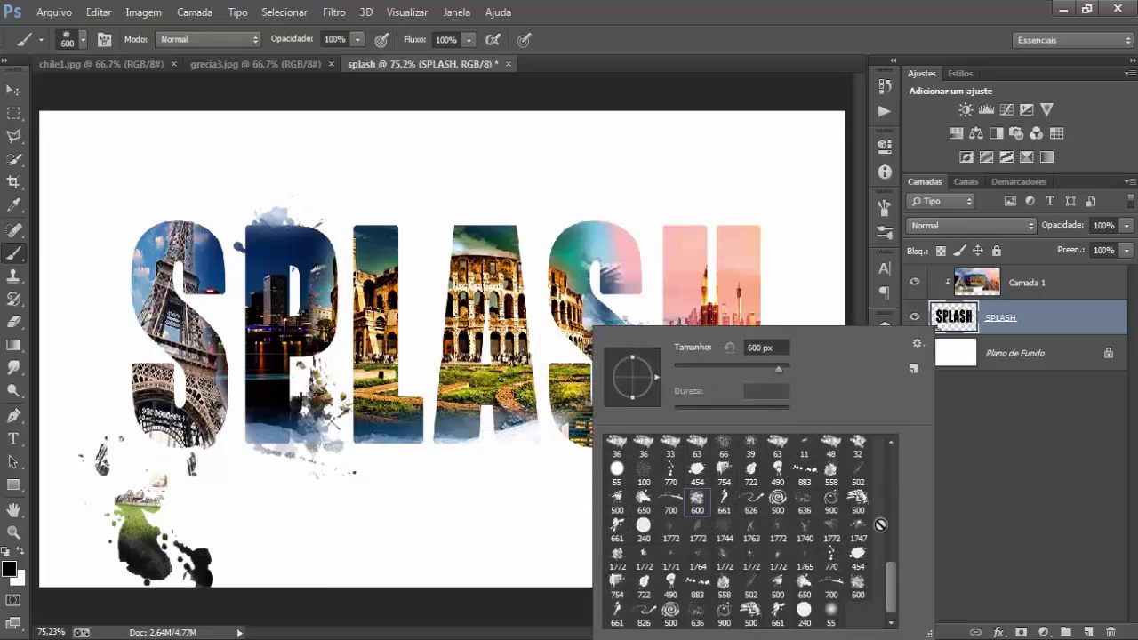
left_click(830, 585)
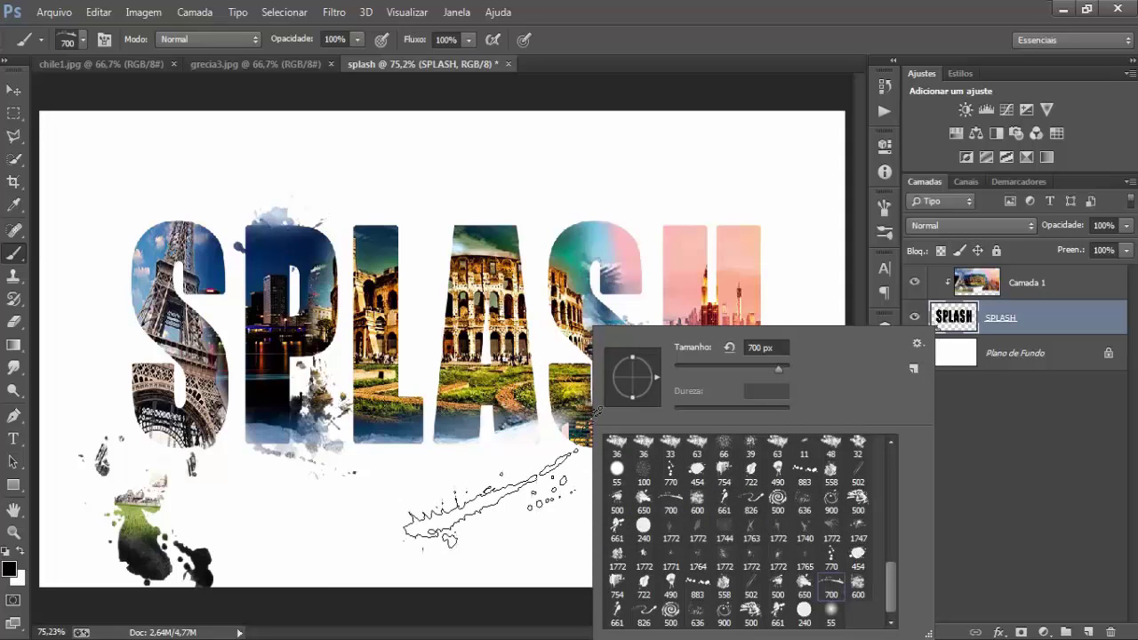
key("Return")
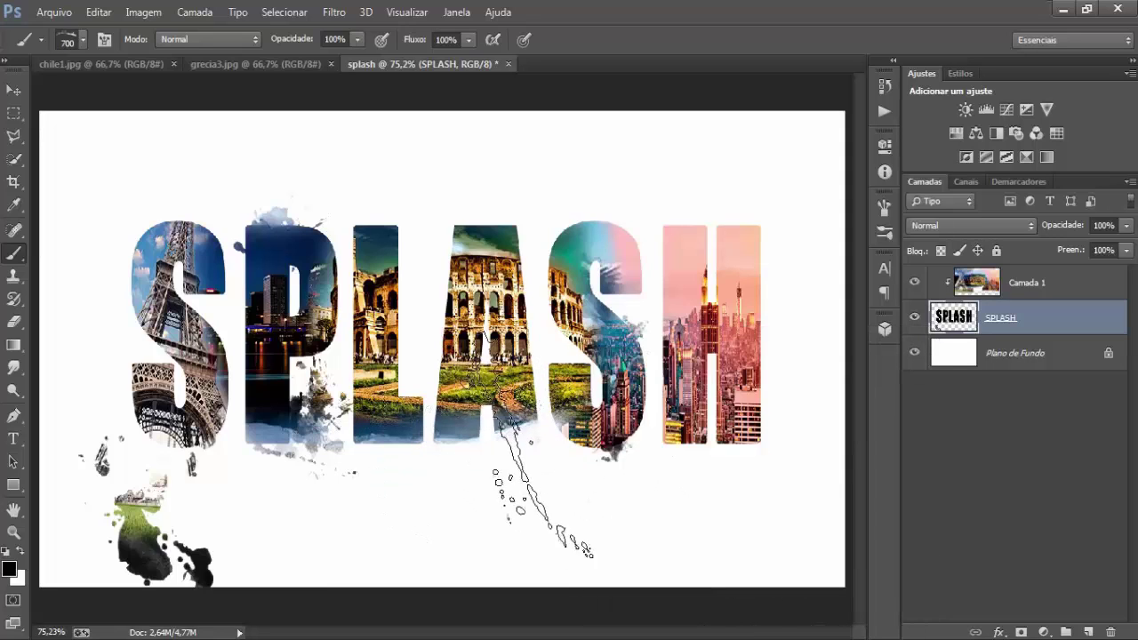
left_click(533, 382)
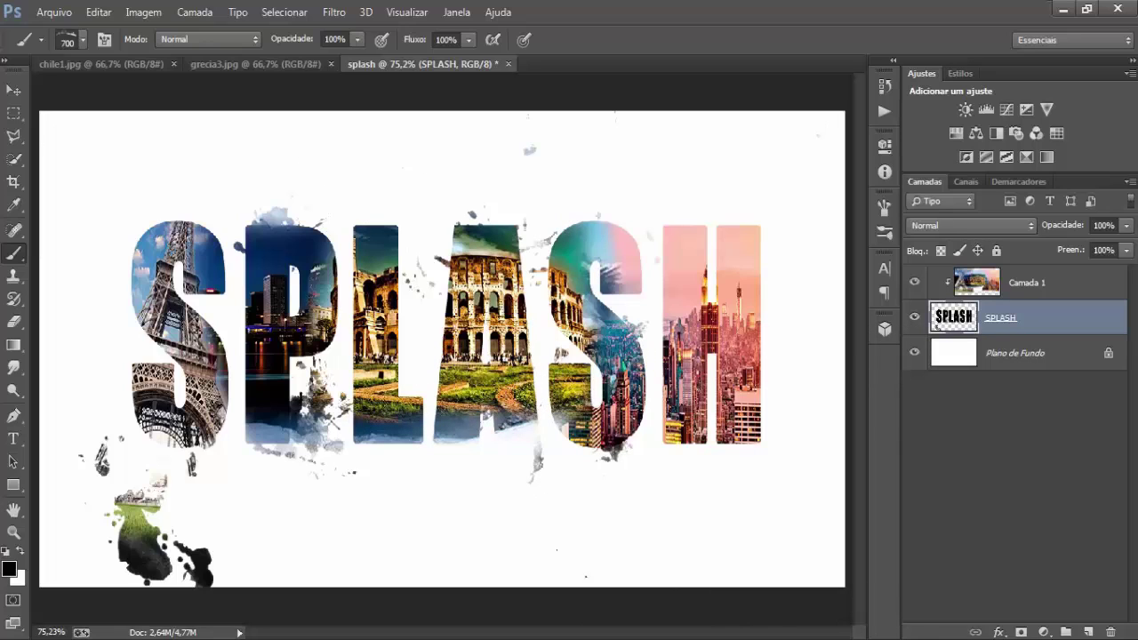
left_click(605, 195)
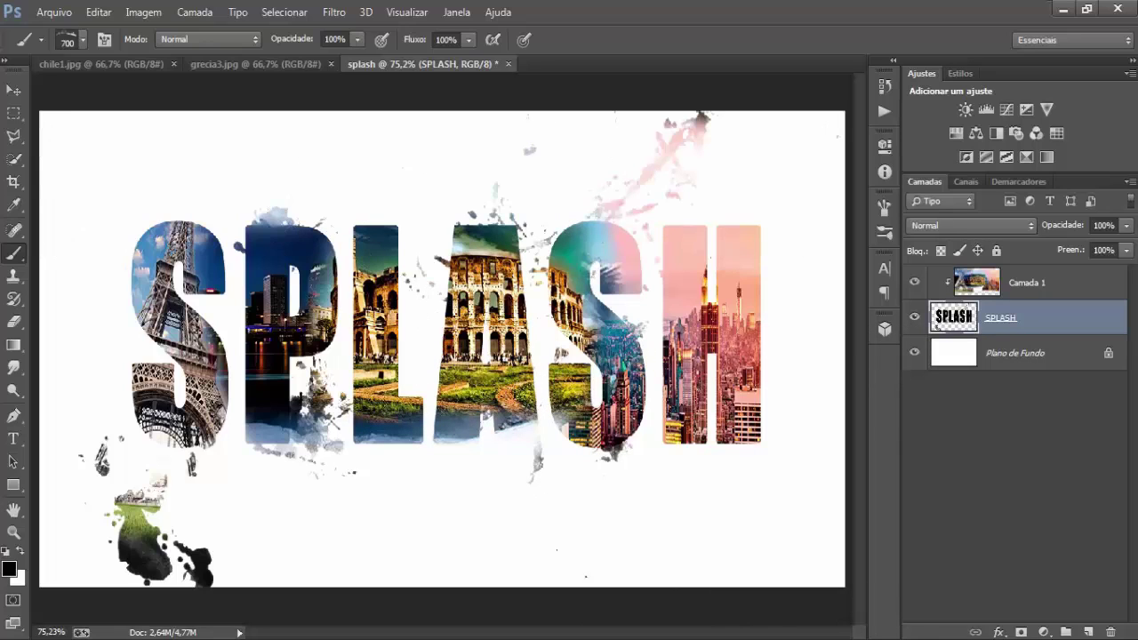
left_click(178, 267)
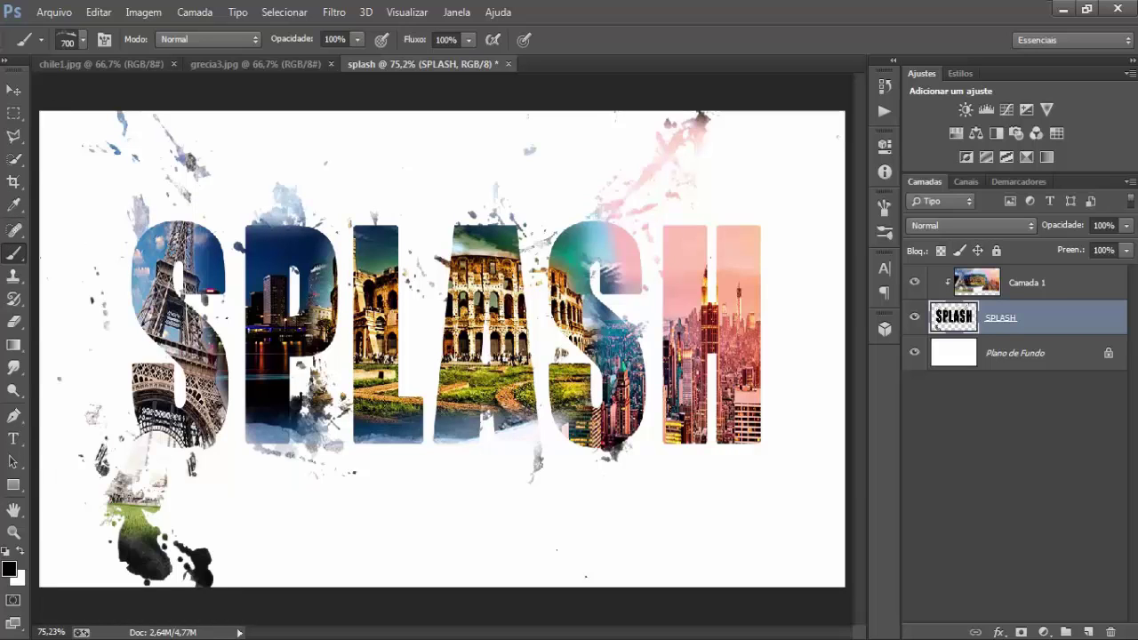
left_click(356, 569)
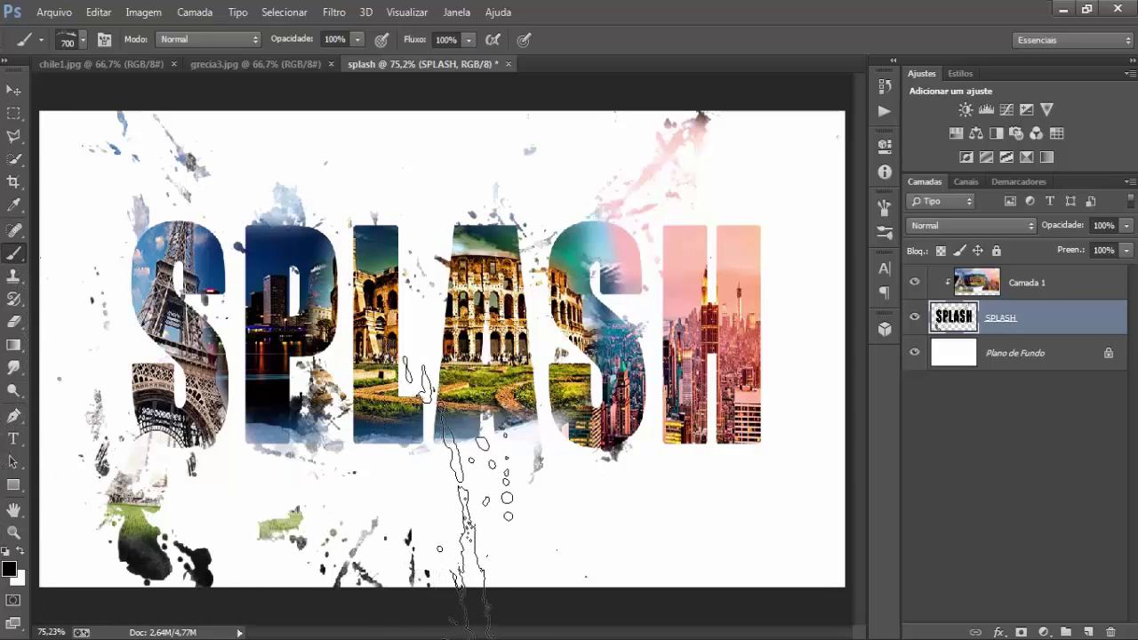
left_click(613, 507)
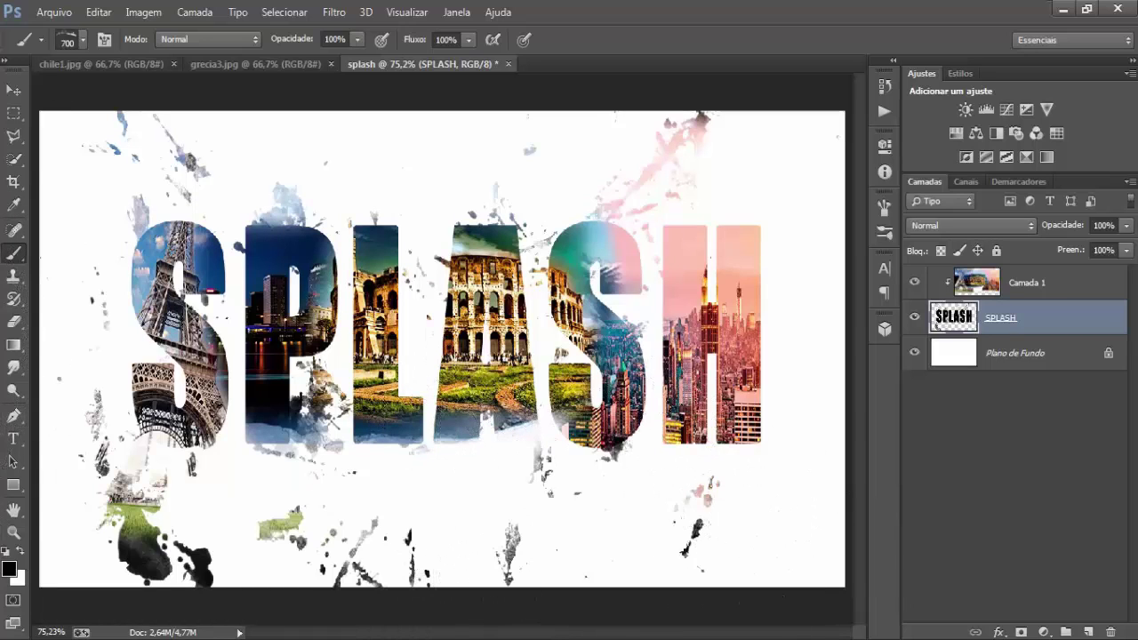
left_click(774, 391)
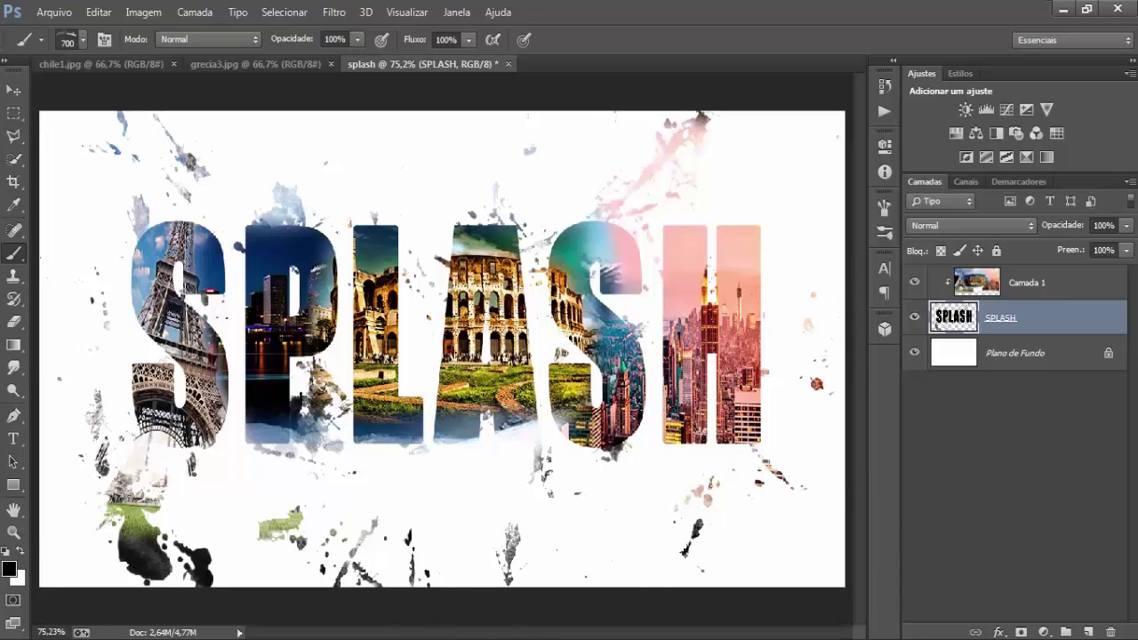
right_click(562, 329)
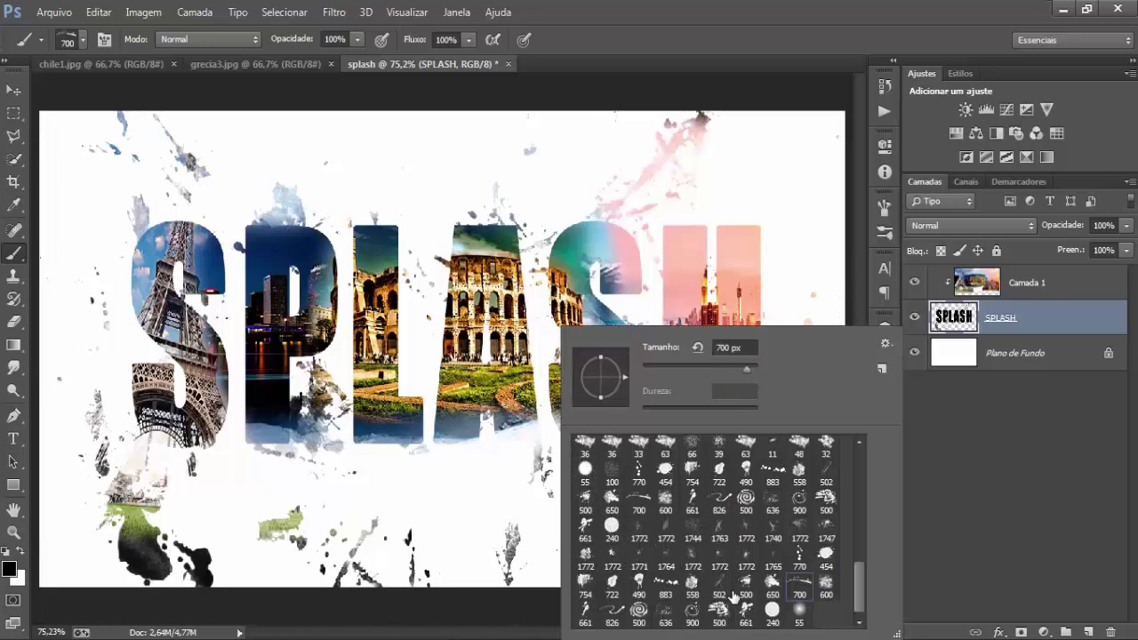
- Stamp a 500 px splash brush to break up the L and A
left_click(718, 613)
left_click(471, 489)
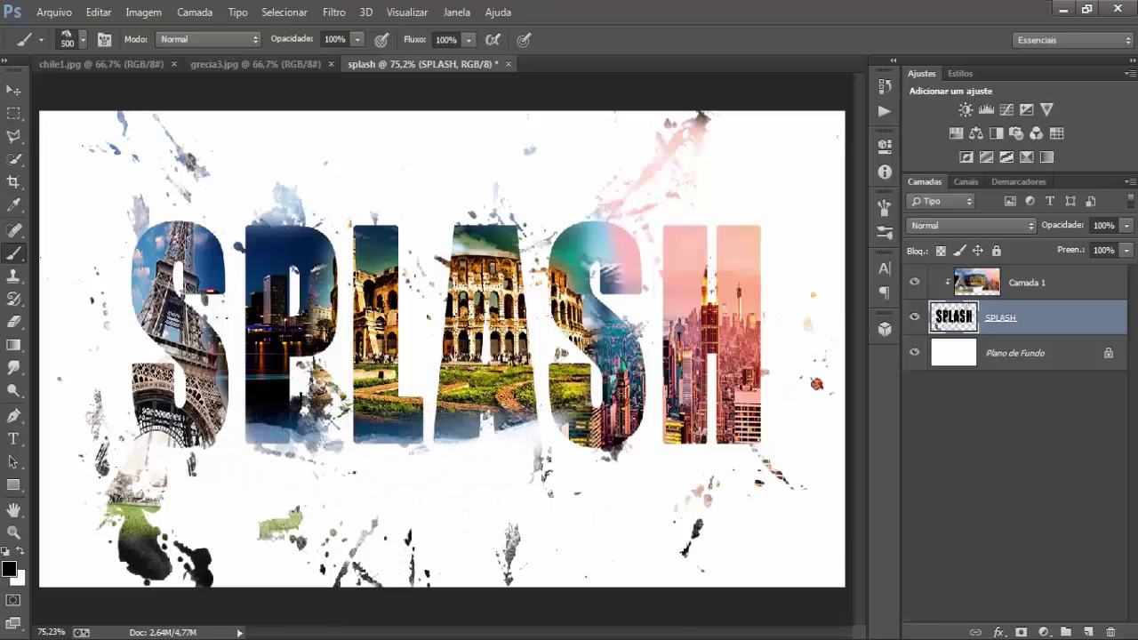
left_click(411, 338)
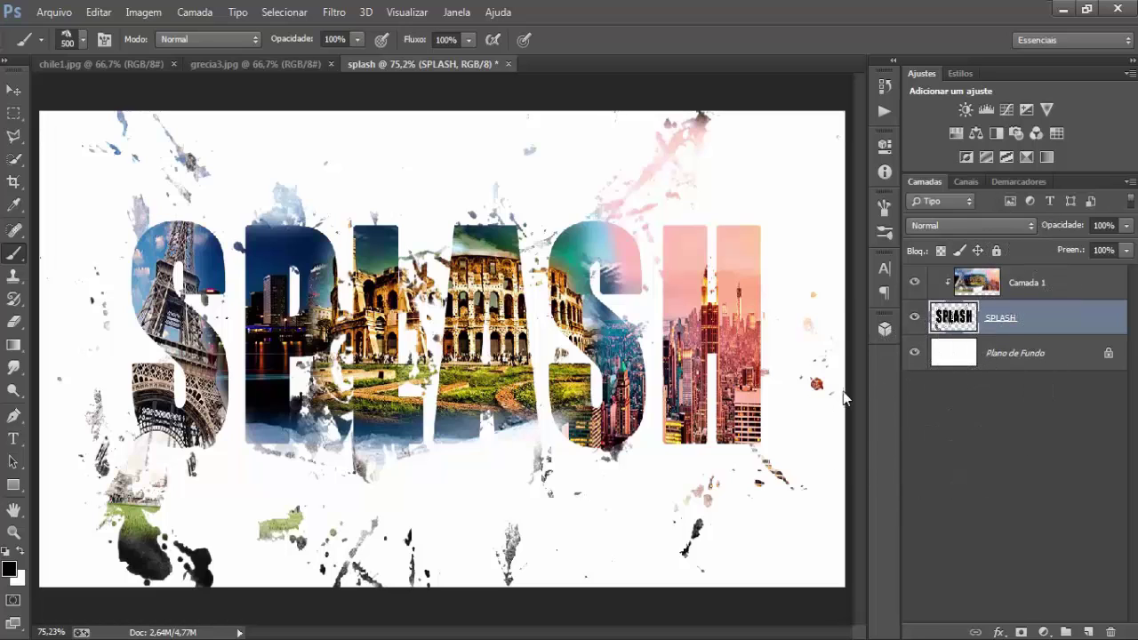
- With another splash brush at about 466 px, stamp photo splatters at lower right and around the Eiffel Tower
right_click(640, 426)
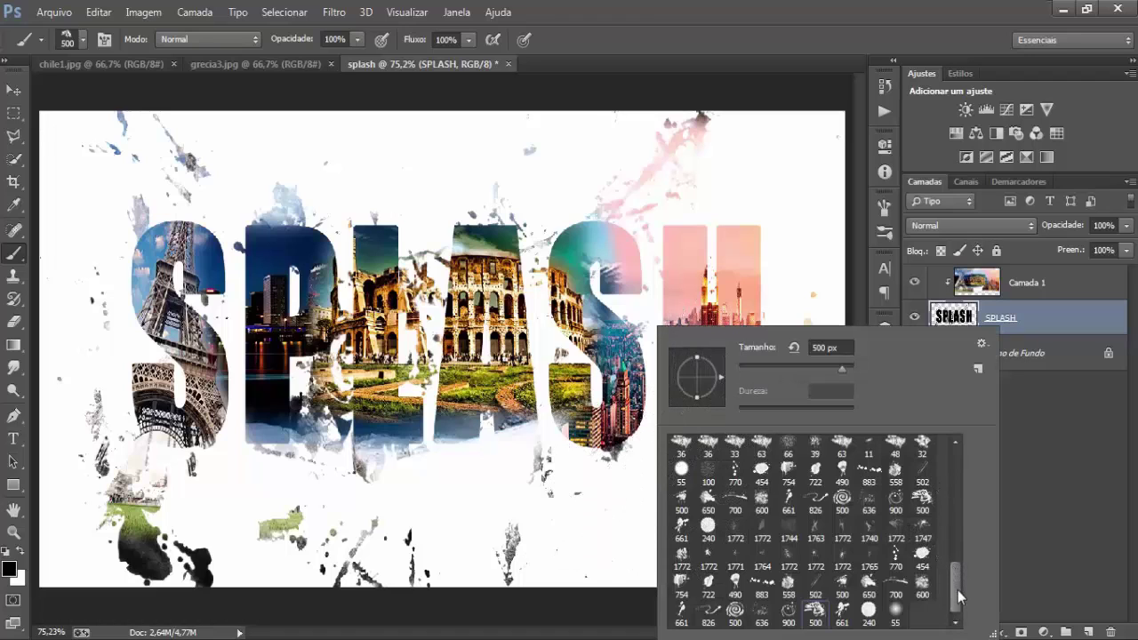
mouse_move(957, 589)
left_mouse_down()
mouse_move(960, 491)
mouse_move(953, 597)
left_mouse_up()
left_click(735, 617)
left_click(871, 585)
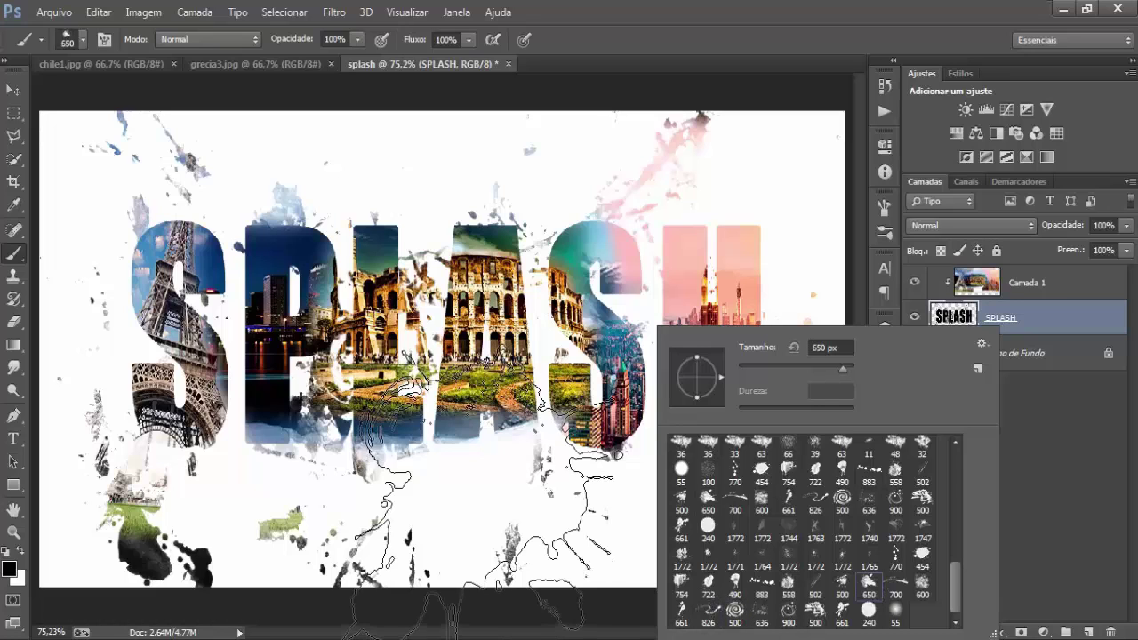
left_click_drag(841, 368, 823, 367)
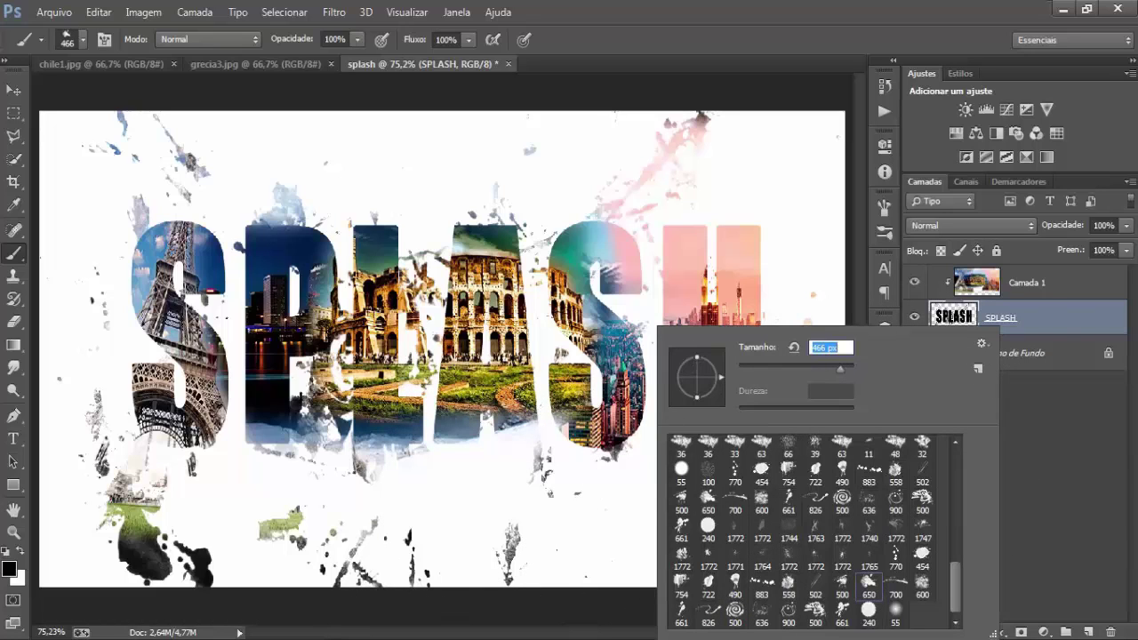
left_click(613, 497)
left_click(755, 511)
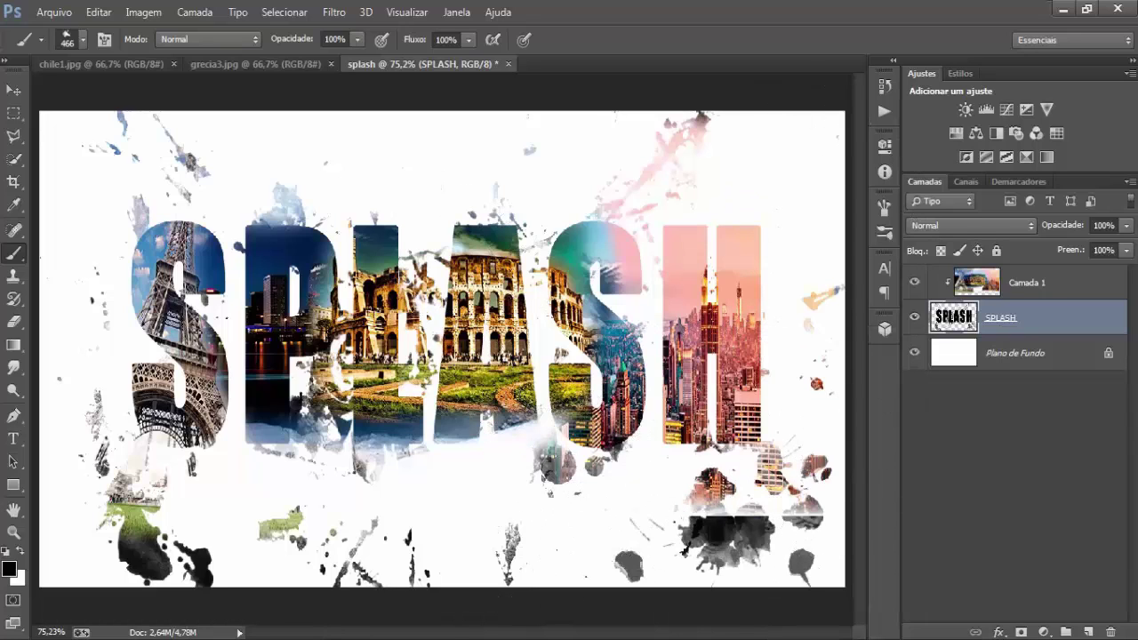
left_click(214, 267)
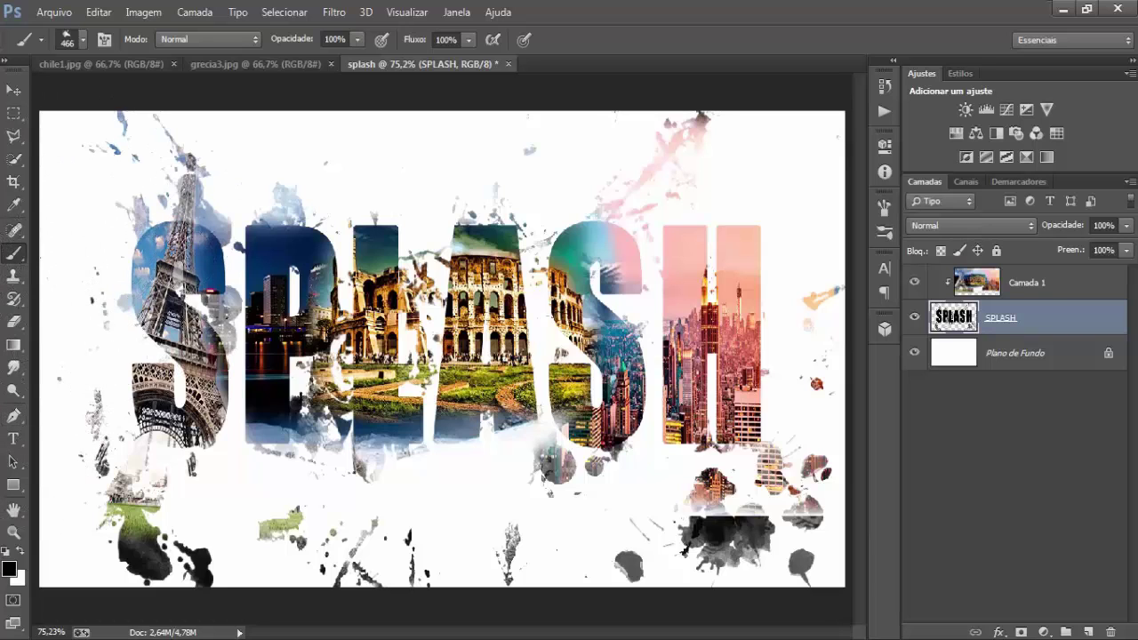
- Stamp a 454 px splash above the centre letters
right_click(605, 480)
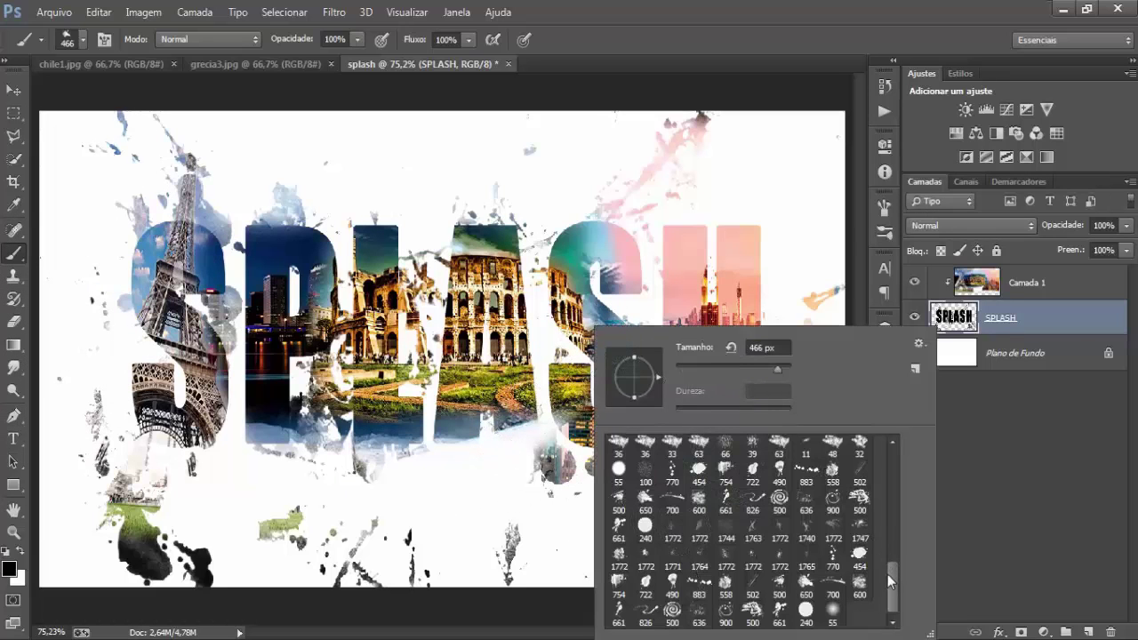
left_click(858, 555)
left_click(375, 221)
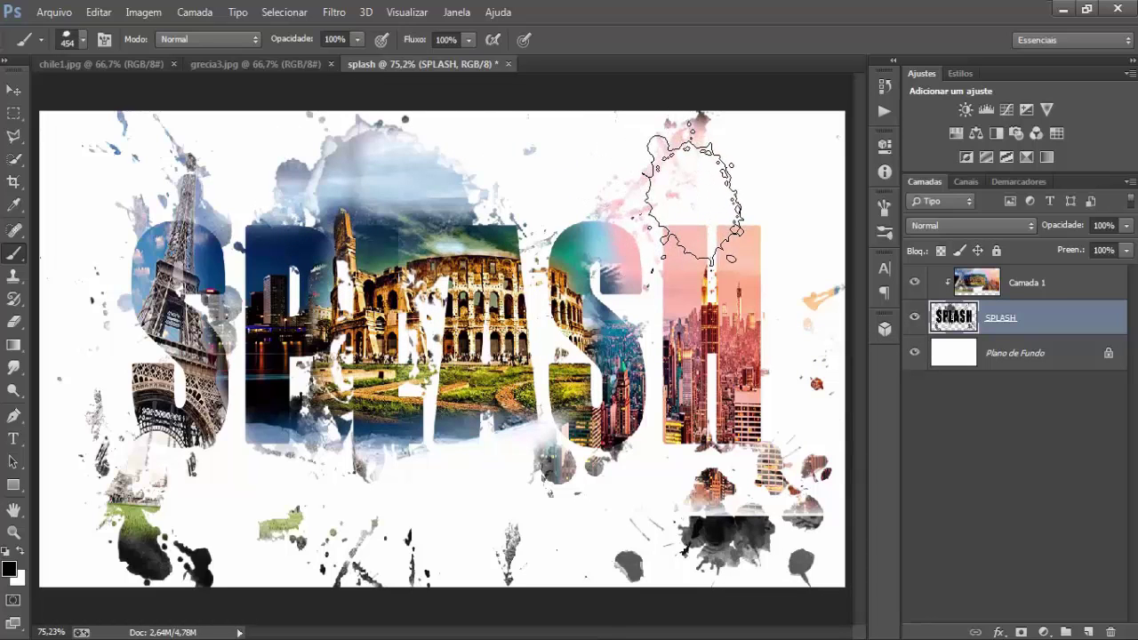
- Replace the top-centre splash with 320 px splashes above the top-left letters and the A and S
key("ctrl+z")
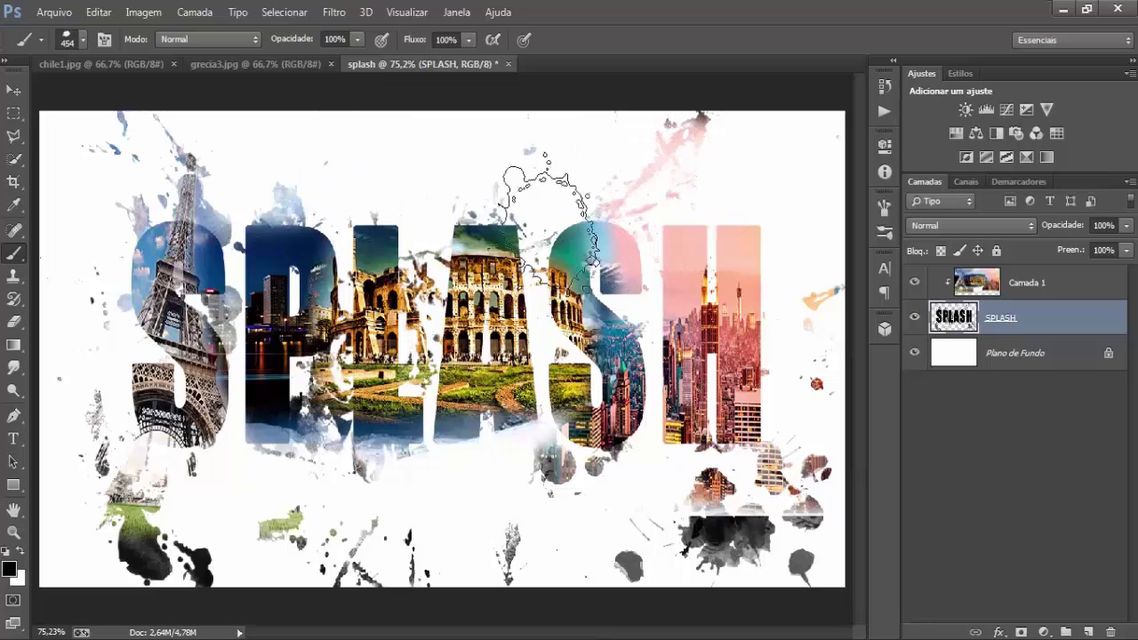
right_click(311, 271)
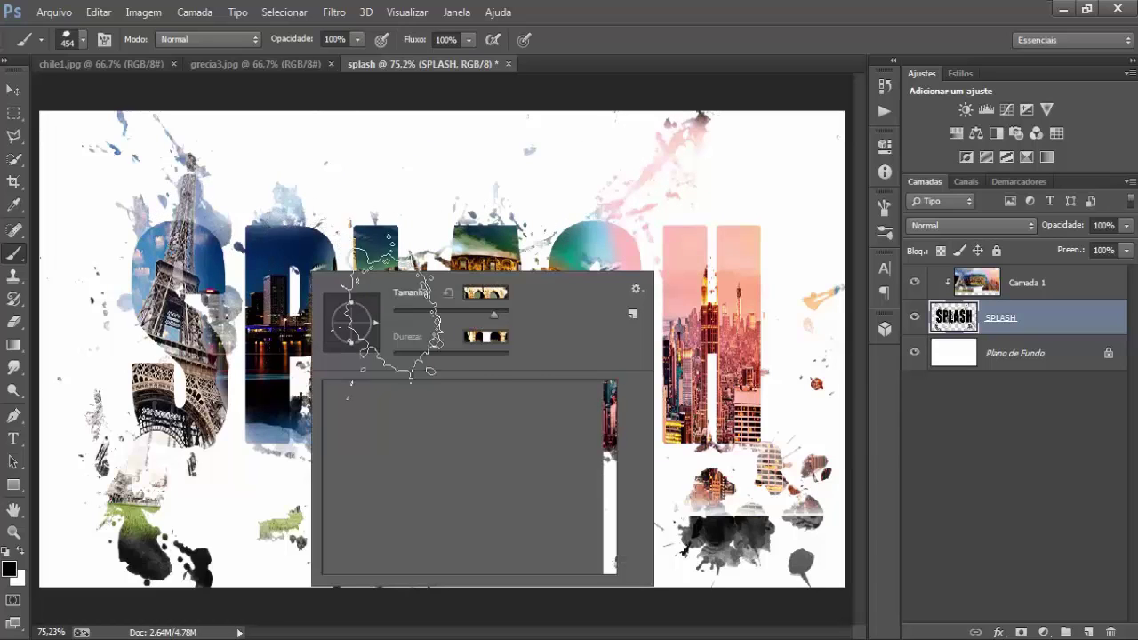
double_click(484, 293)
type("320")
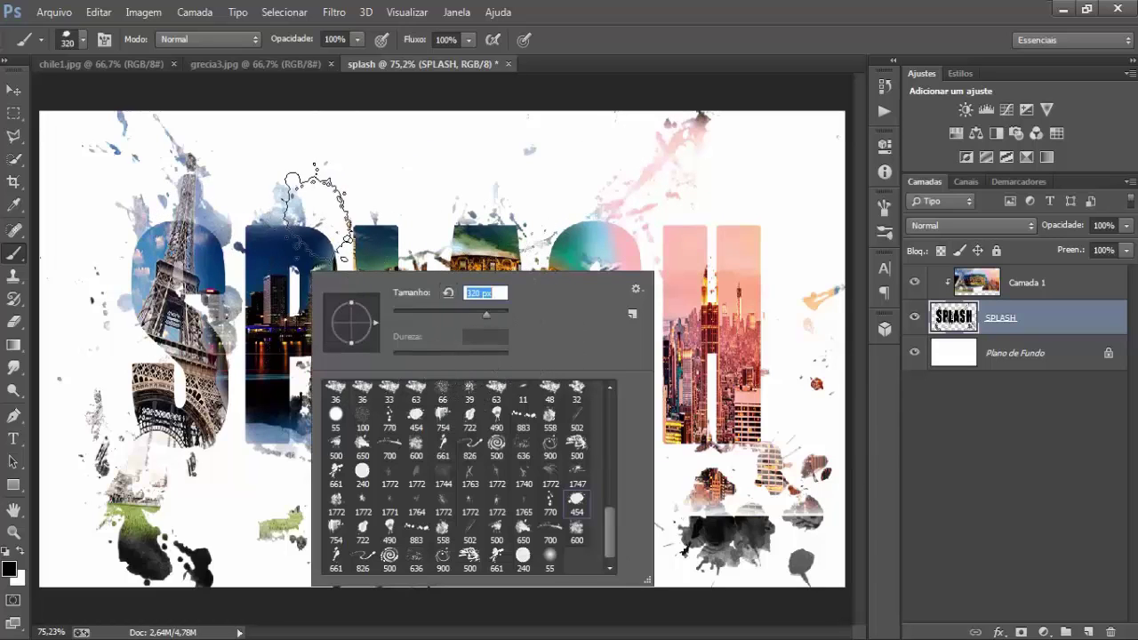
left_click(308, 191)
left_click(532, 172)
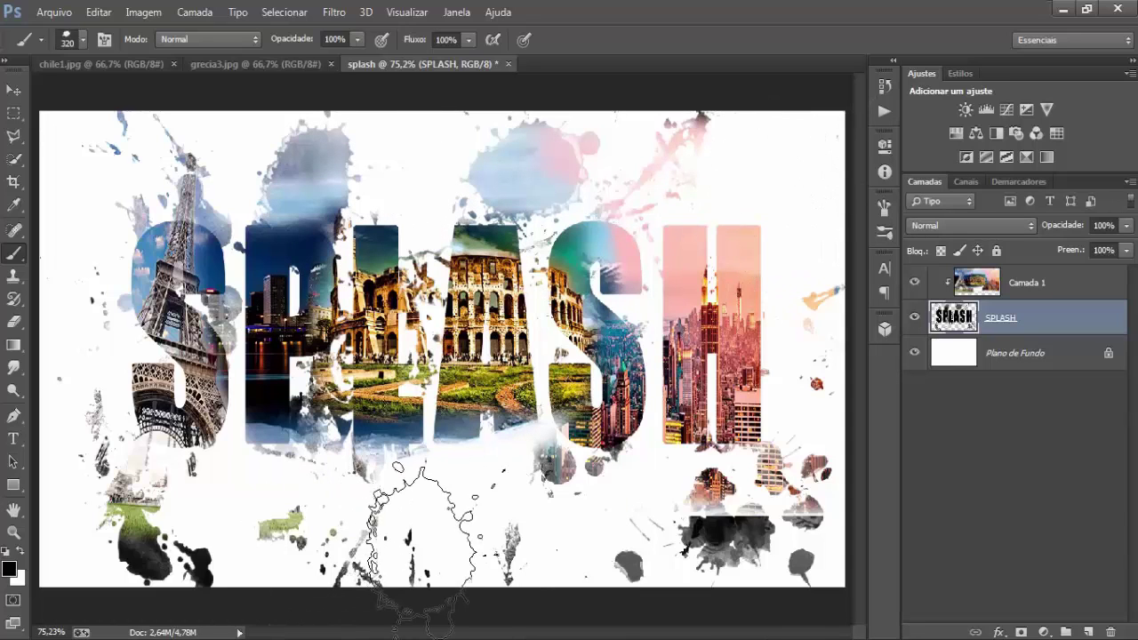
- Paint thin dark diagonal streaks across the lower canvas with the 66 px splatter brush
right_click(460, 533)
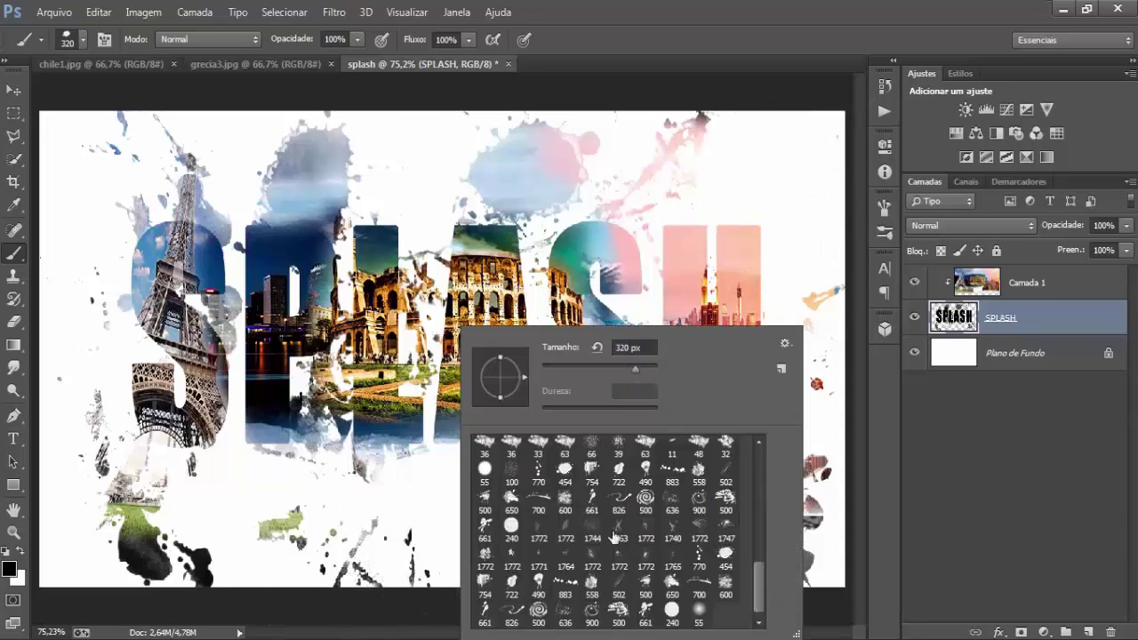
left_click(591, 442)
left_click(445, 438)
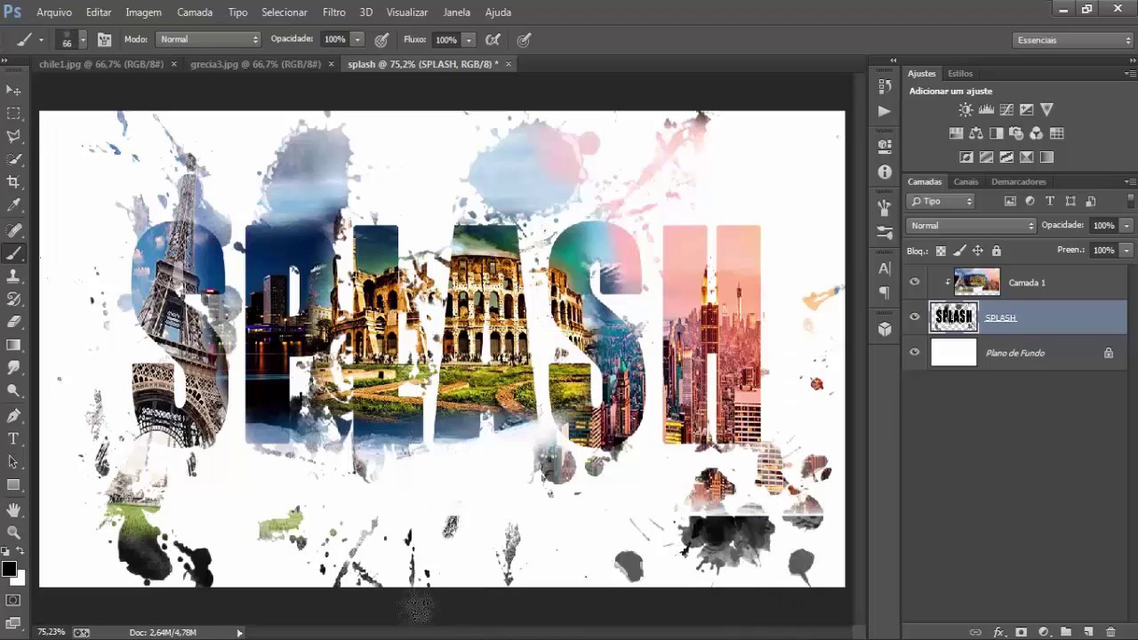
mouse_move(417, 607)
left_mouse_down()
mouse_move(471, 520)
mouse_move(391, 587)
left_mouse_up()
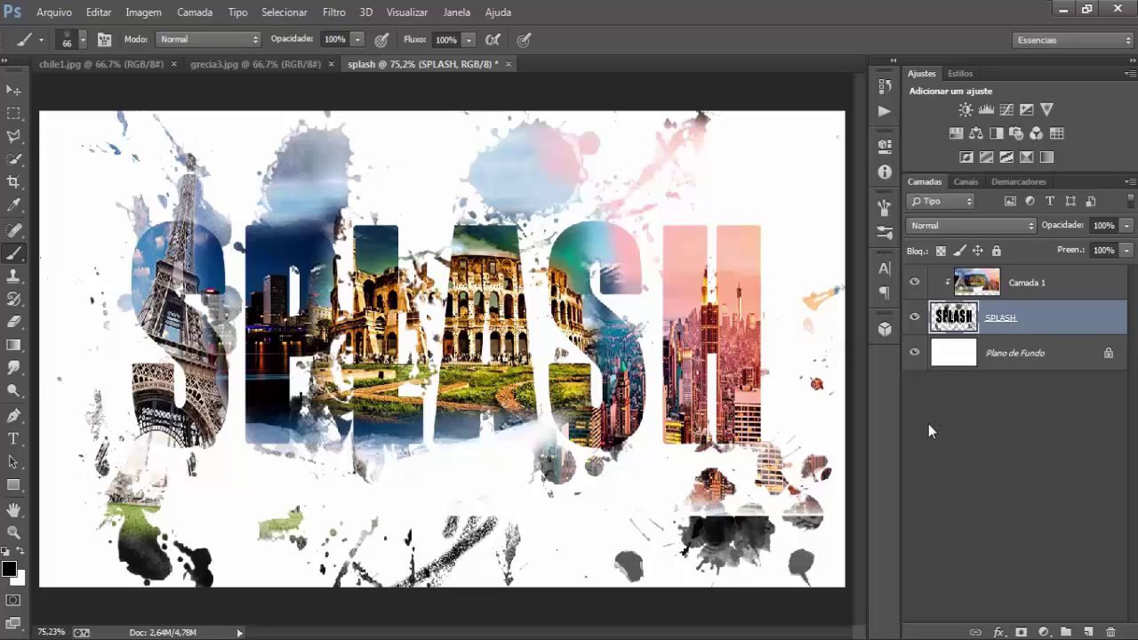
left_click(763, 503)
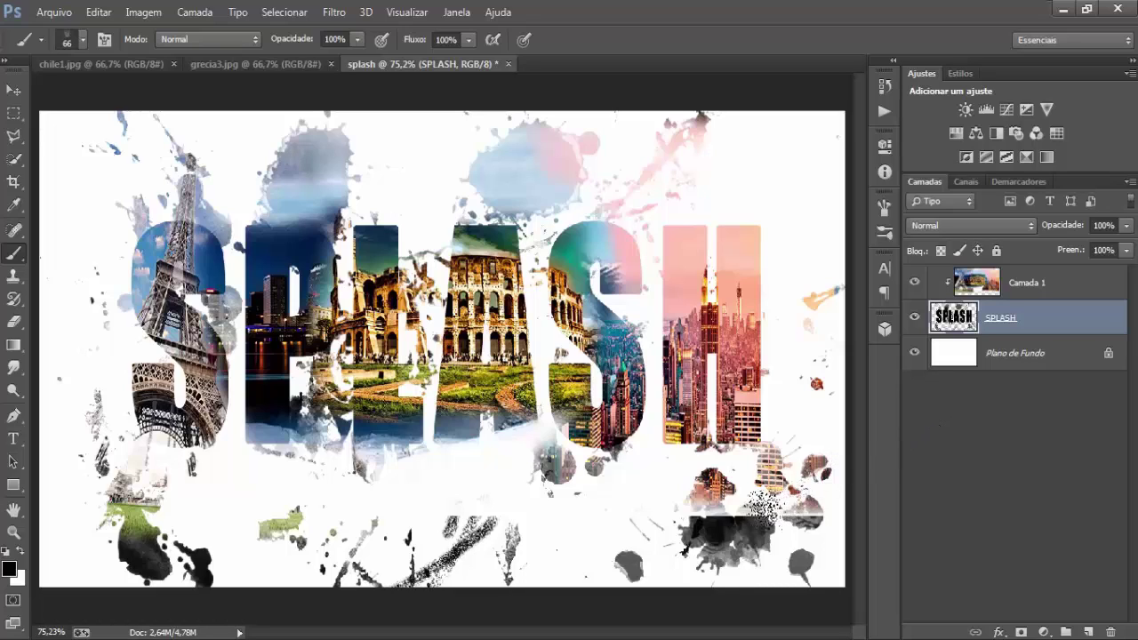
key("ctrl+z")
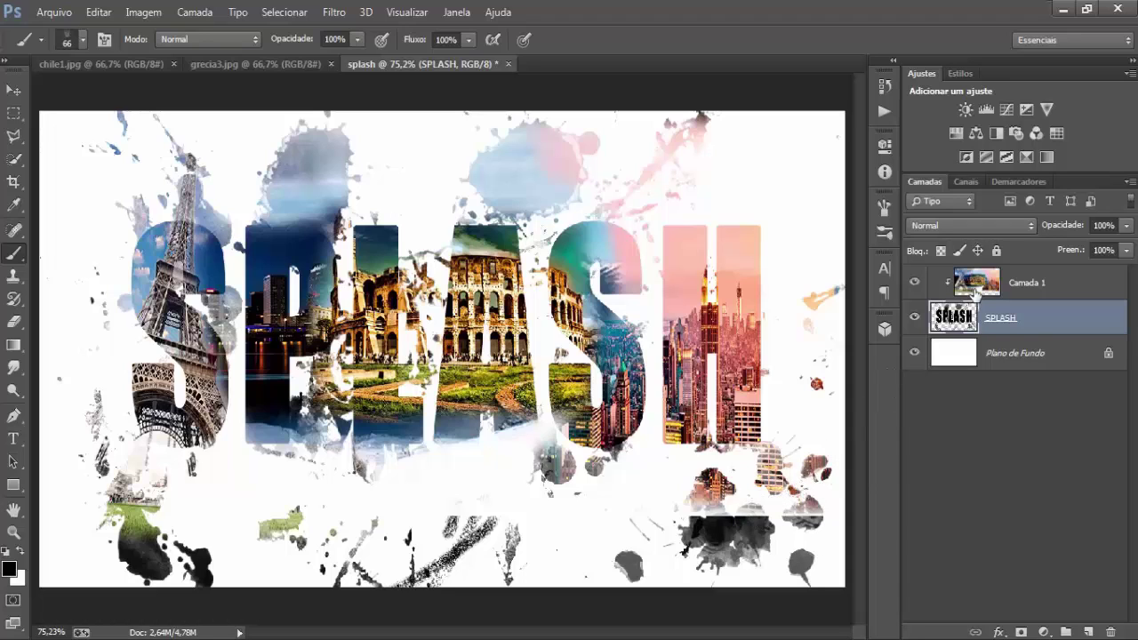
- Stretch the Camada 1 photo collage downward to about 112.6% height
left_click(977, 294)
key("ctrl+t")
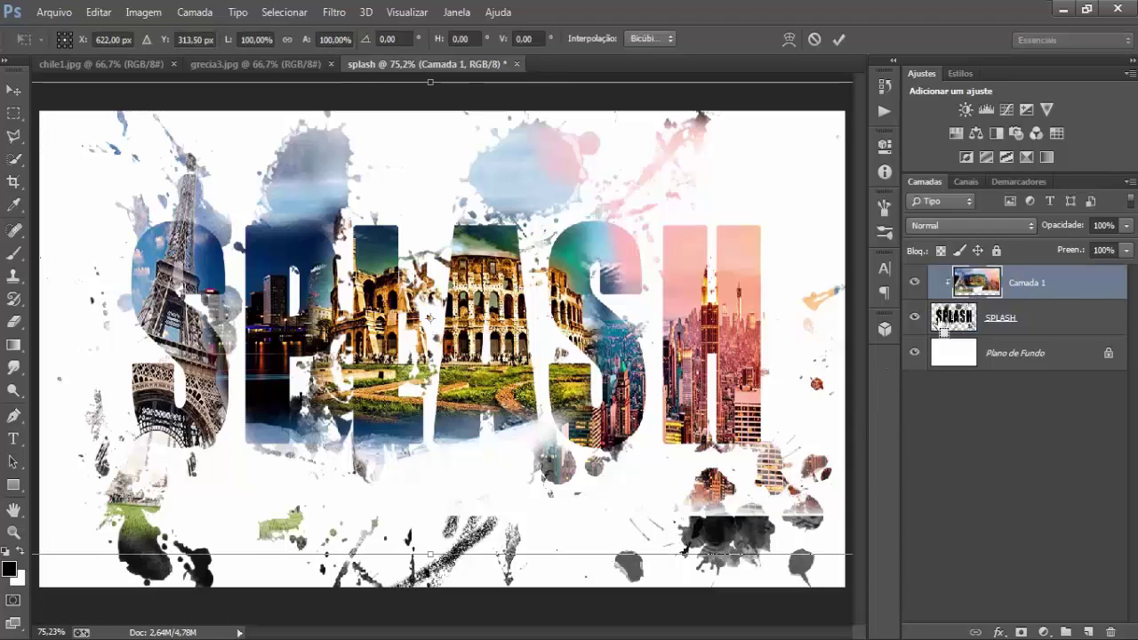
left_click_drag(429, 555, 443, 589)
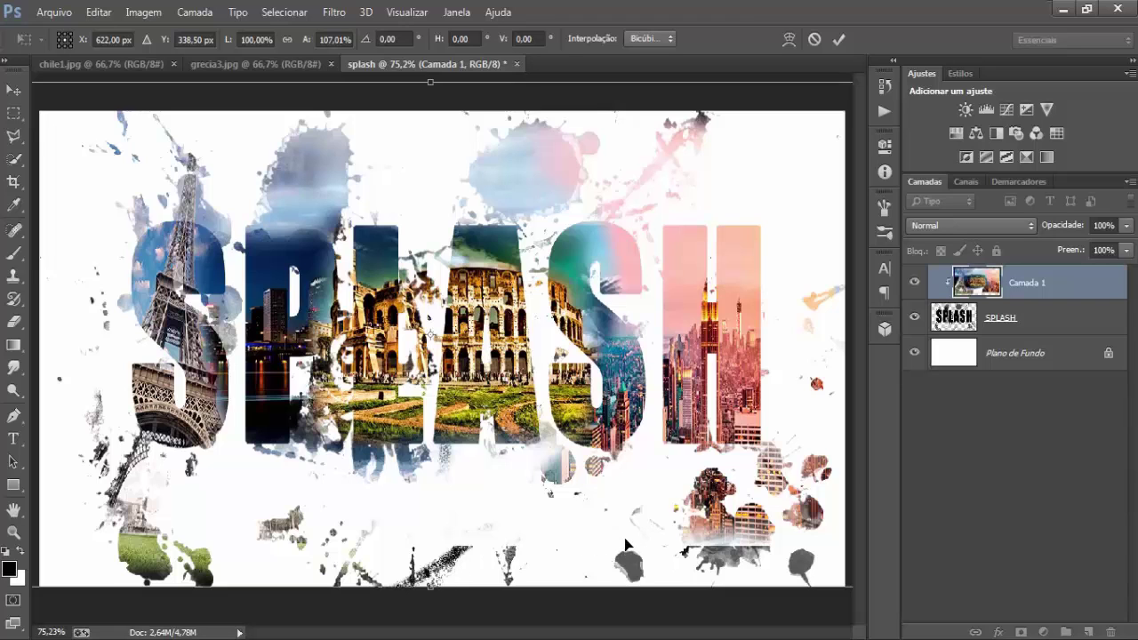
left_click_drag(431, 584, 437, 614)
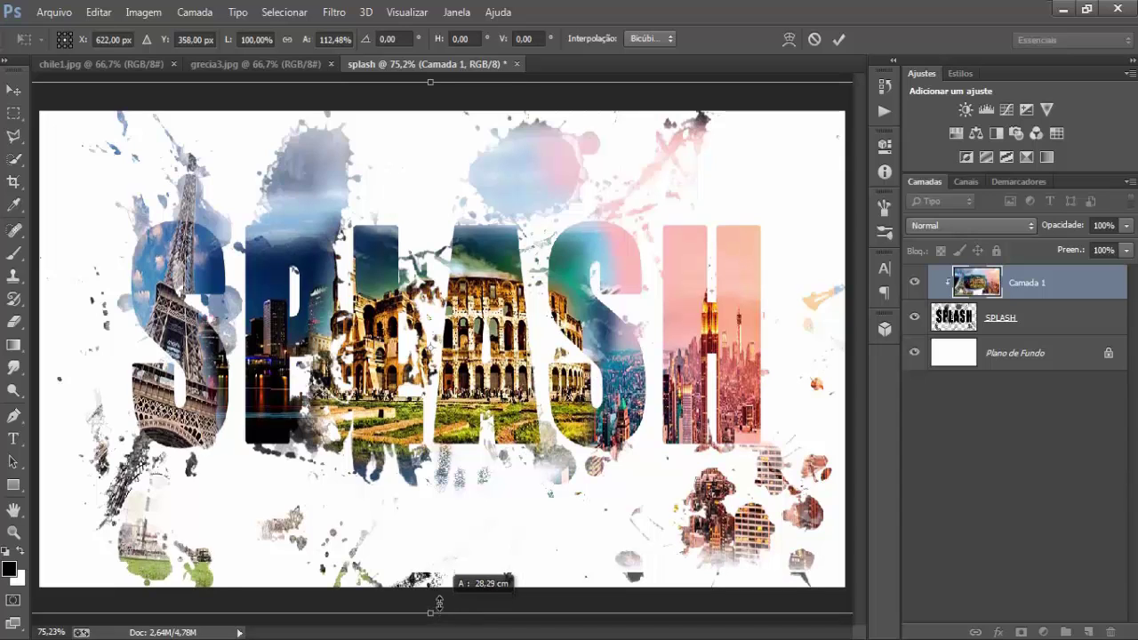
left_click_drag(436, 614, 444, 610)
key("b")
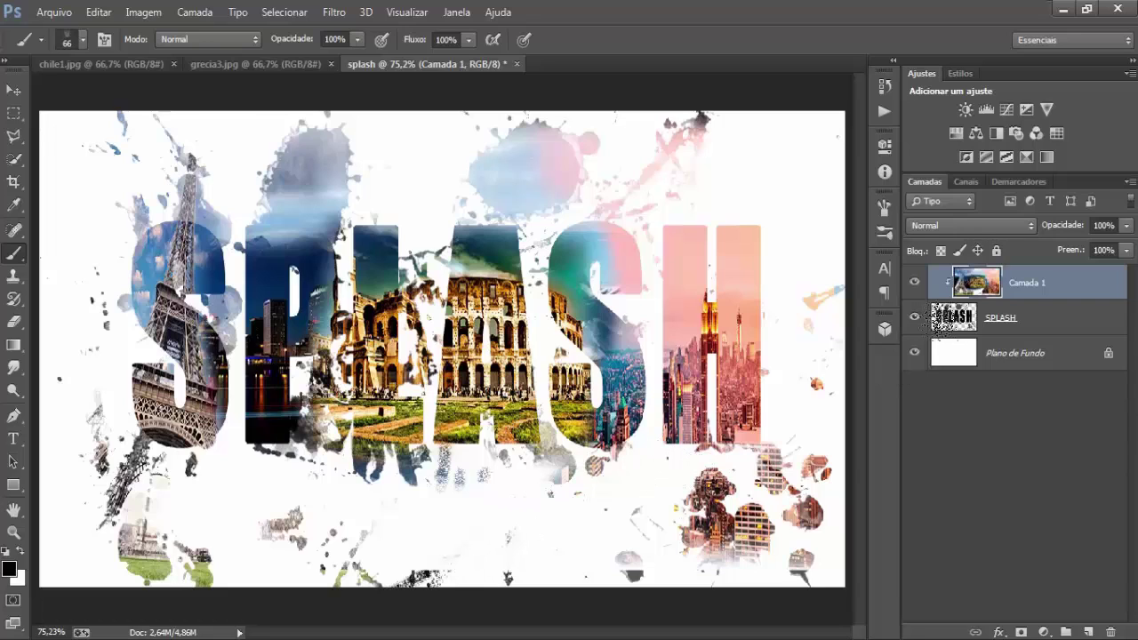
- On the SPLASH layer, paint round photo dots near the bottom centre with the 770 splatter brush at 218 px
left_click(961, 325)
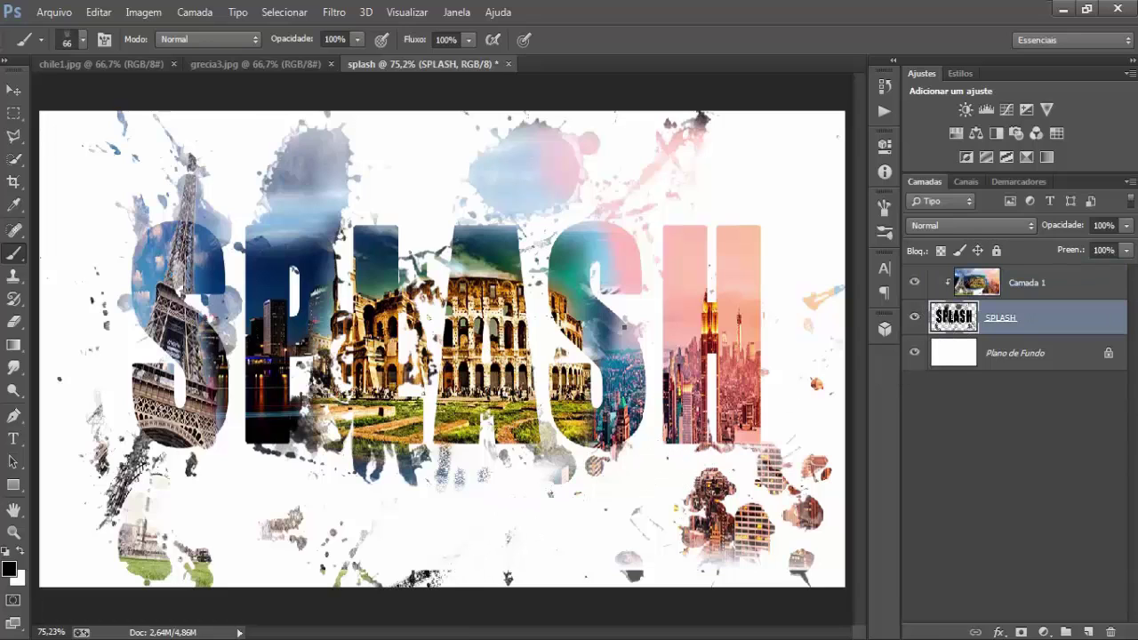
right_click(613, 383)
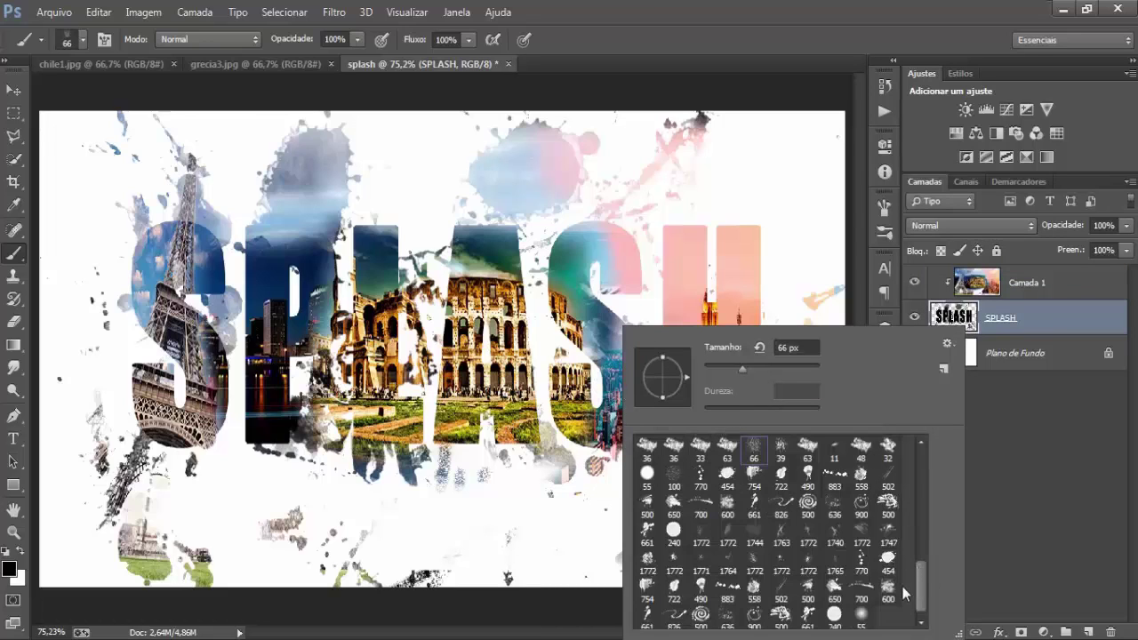
left_click(861, 566)
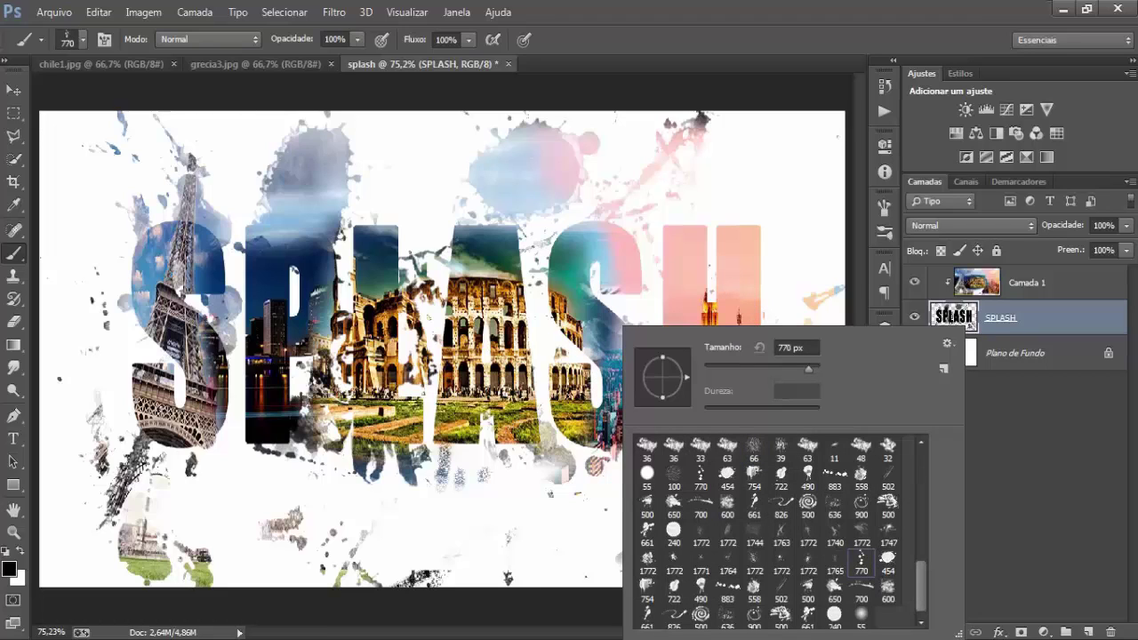
double_click(790, 347)
type("218")
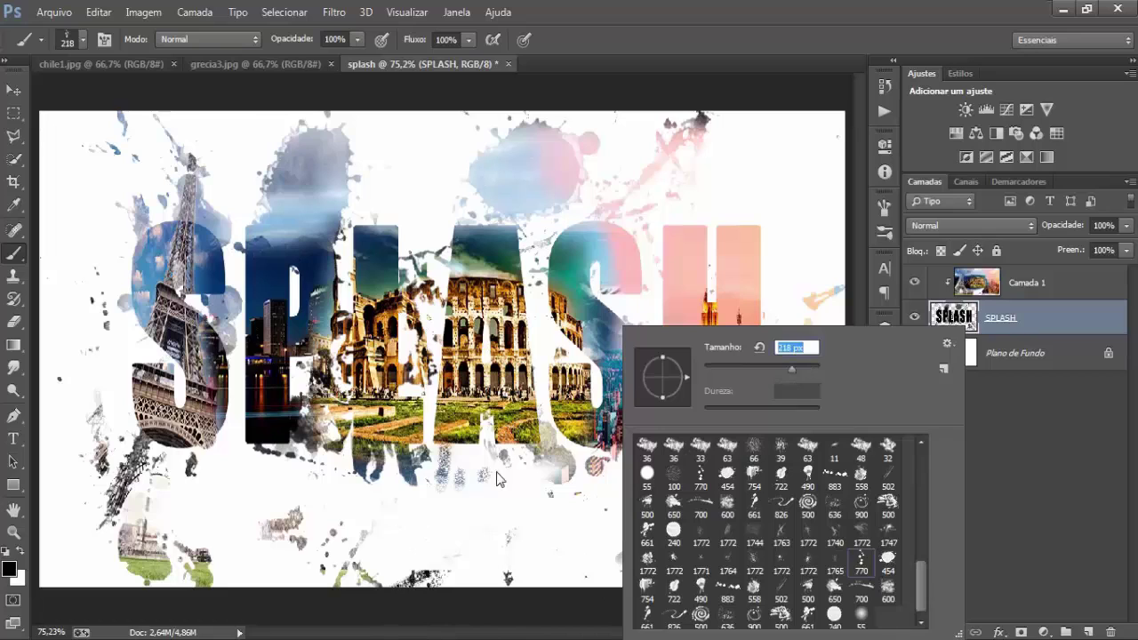
key("Return")
mouse_move(521, 512)
left_mouse_down()
mouse_move(582, 507)
mouse_move(622, 472)
left_mouse_up()
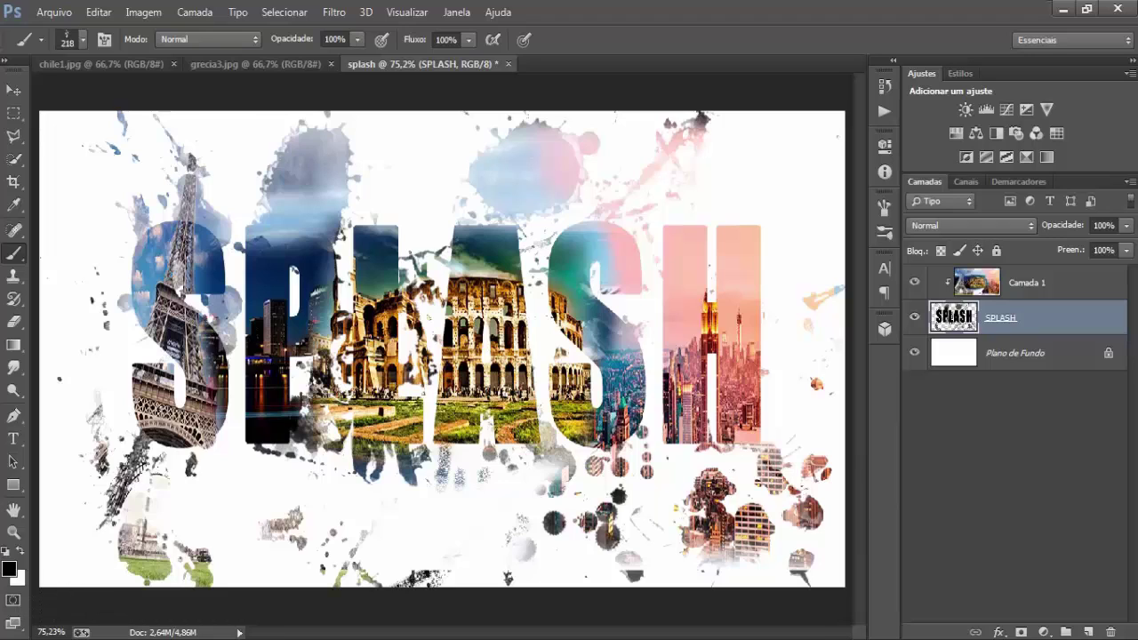
left_click(13, 90)
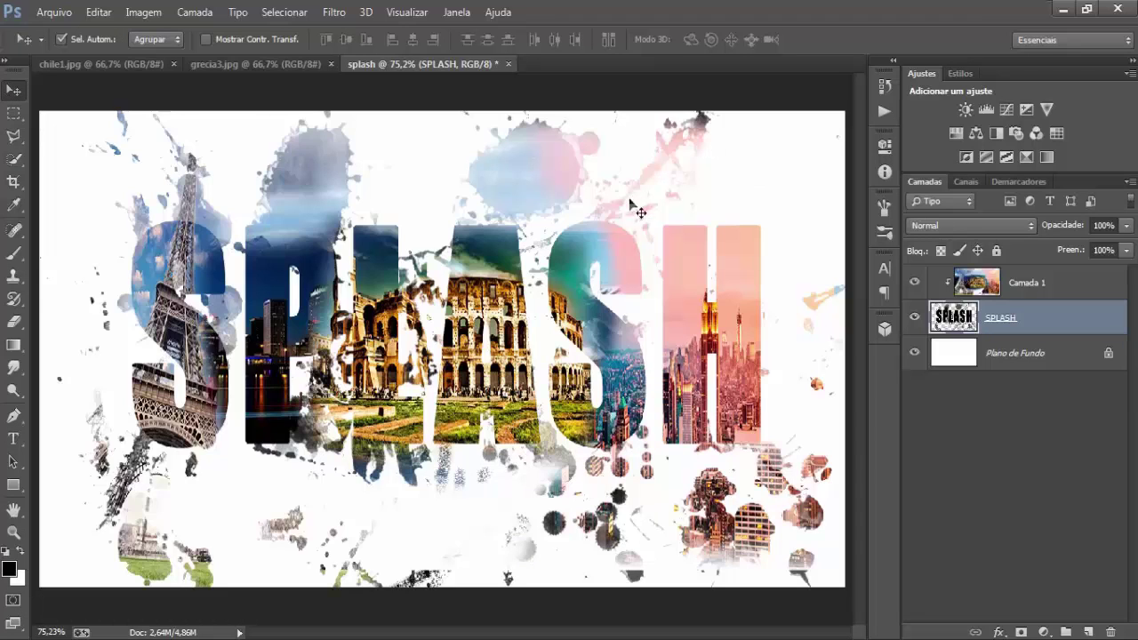